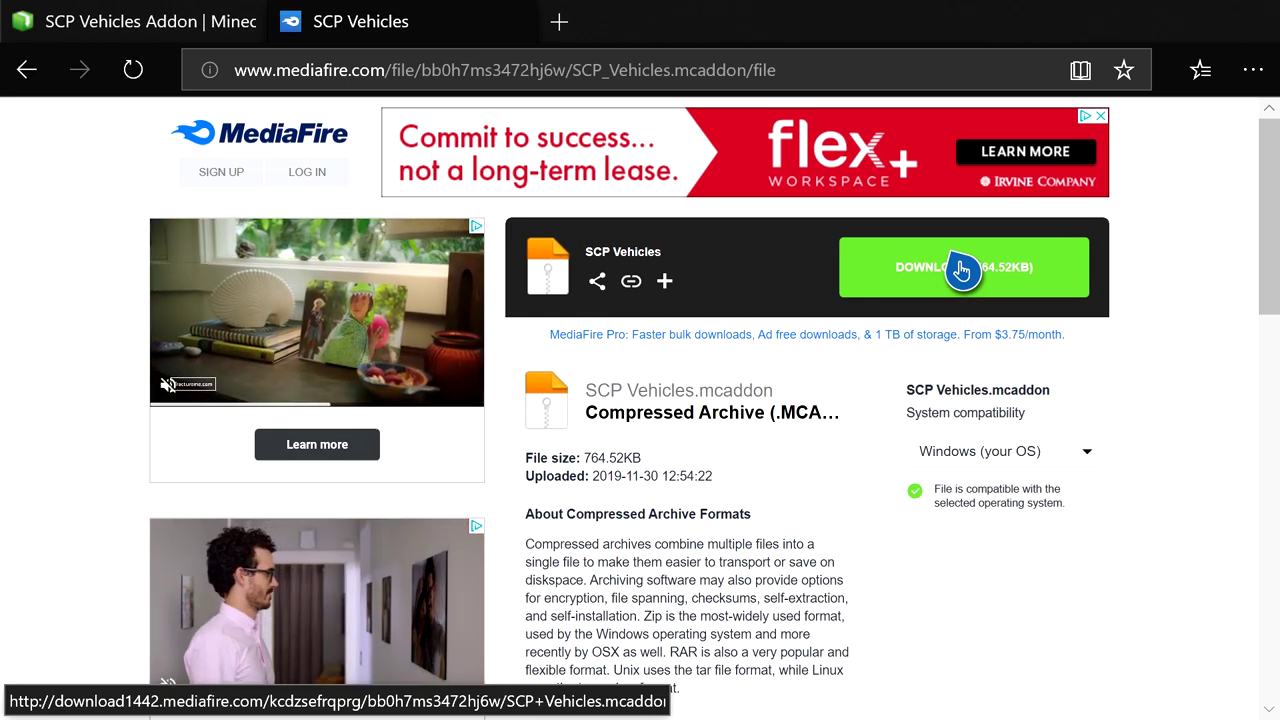
Copy the direct download link of the SCP Vehicles add-on from its MediaFire page
right_click(962, 270)
key(Down)
key(Down)
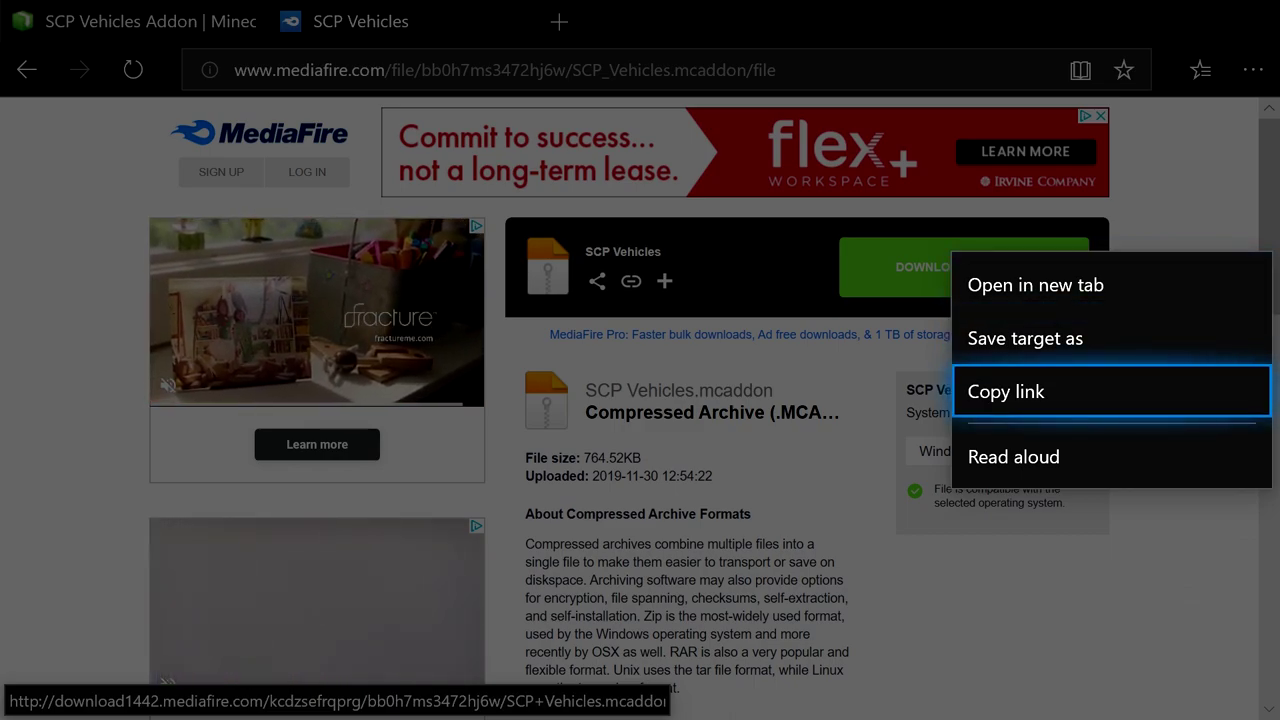
key(Return)
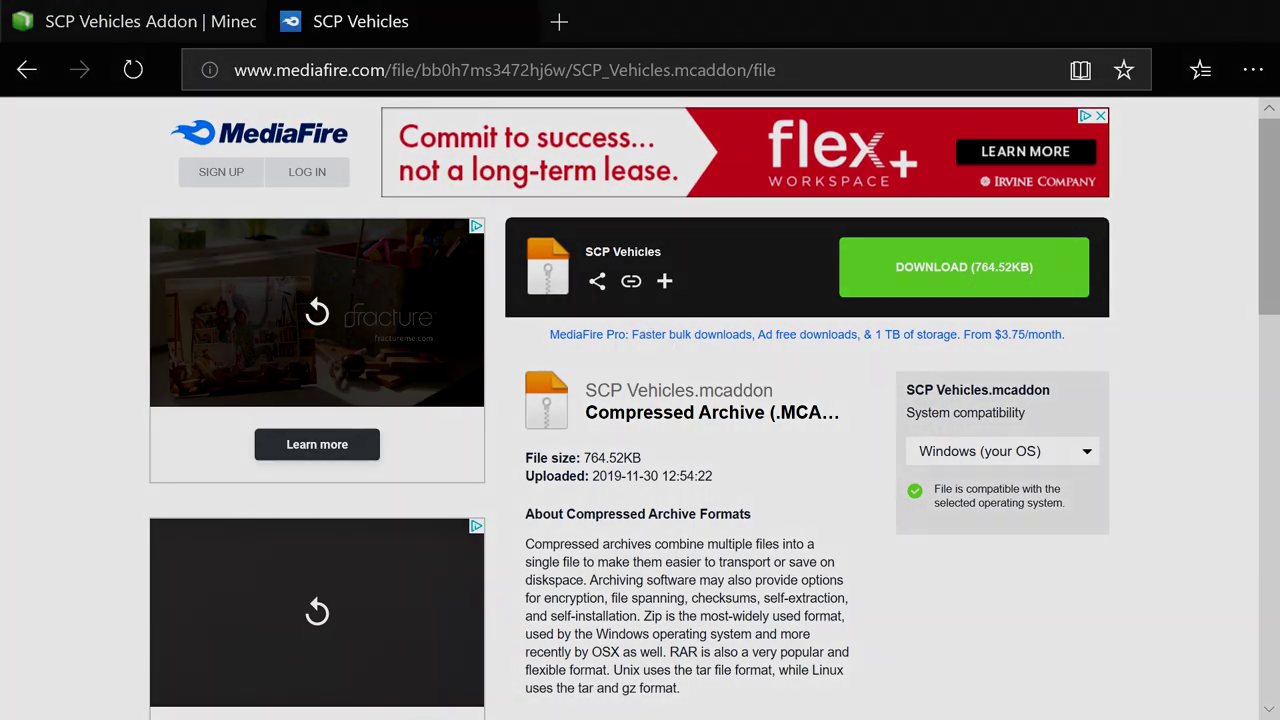
Switch to the console's home screen and launch File Downloader from the installed apps
key(super)
key(Return)
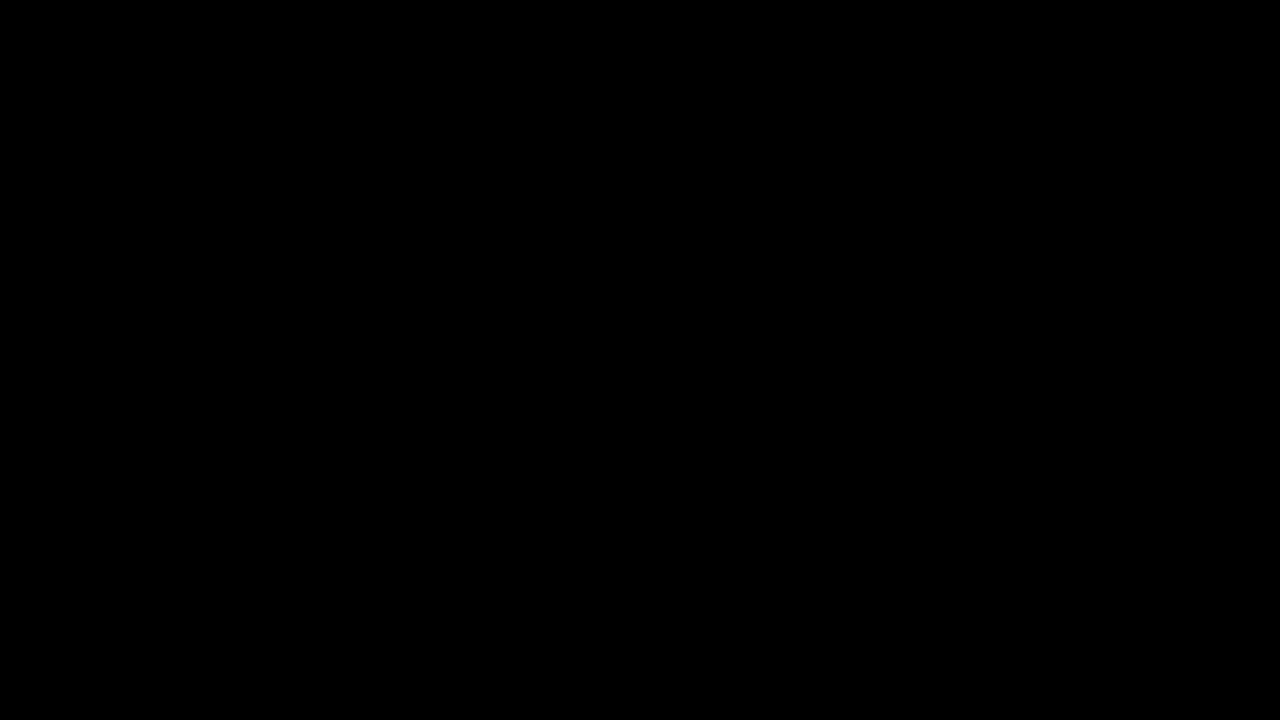
key(Menu)
key(Down)
key(Return)
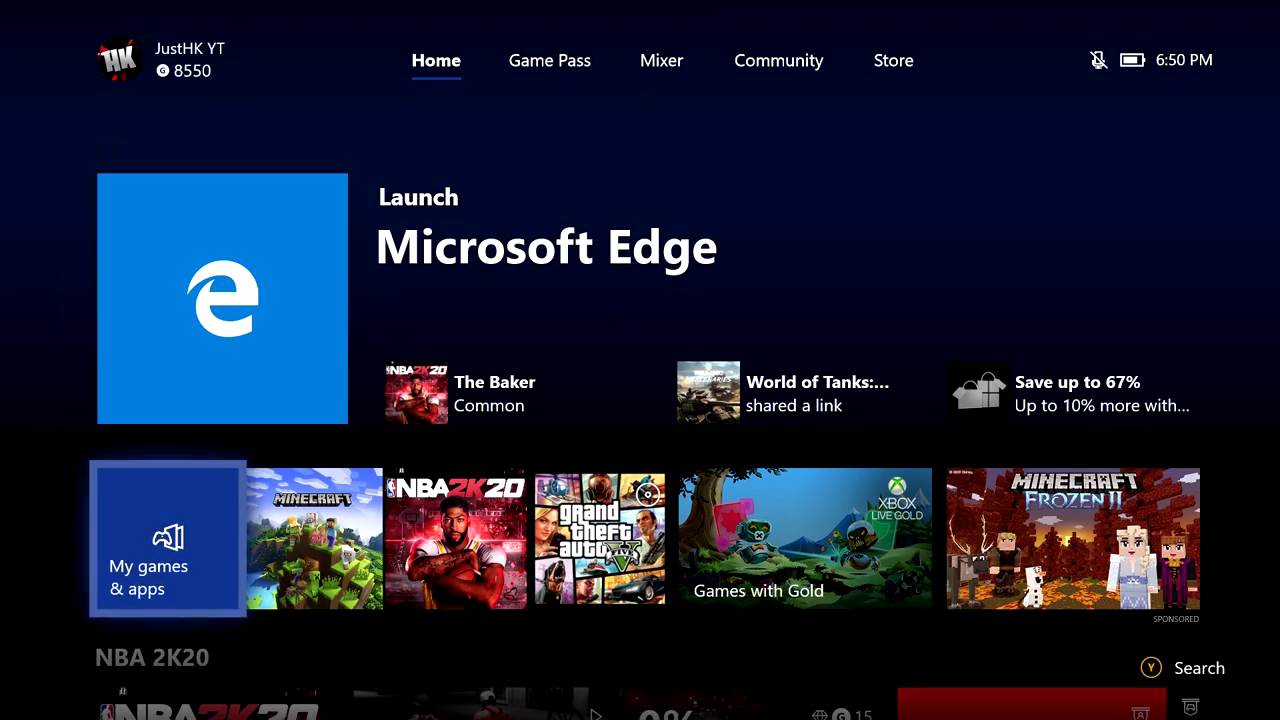
key(Return)
key(Down)
key(Right)
key(Right)
key(Right)
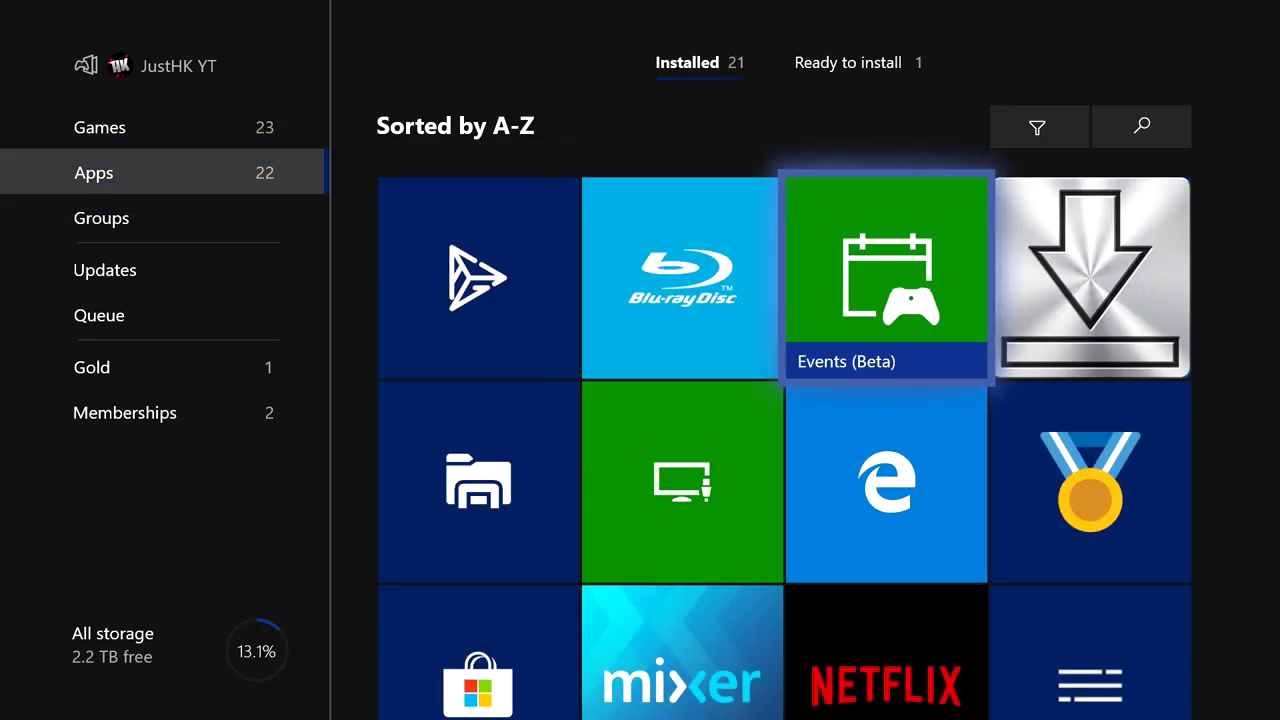
key(Right)
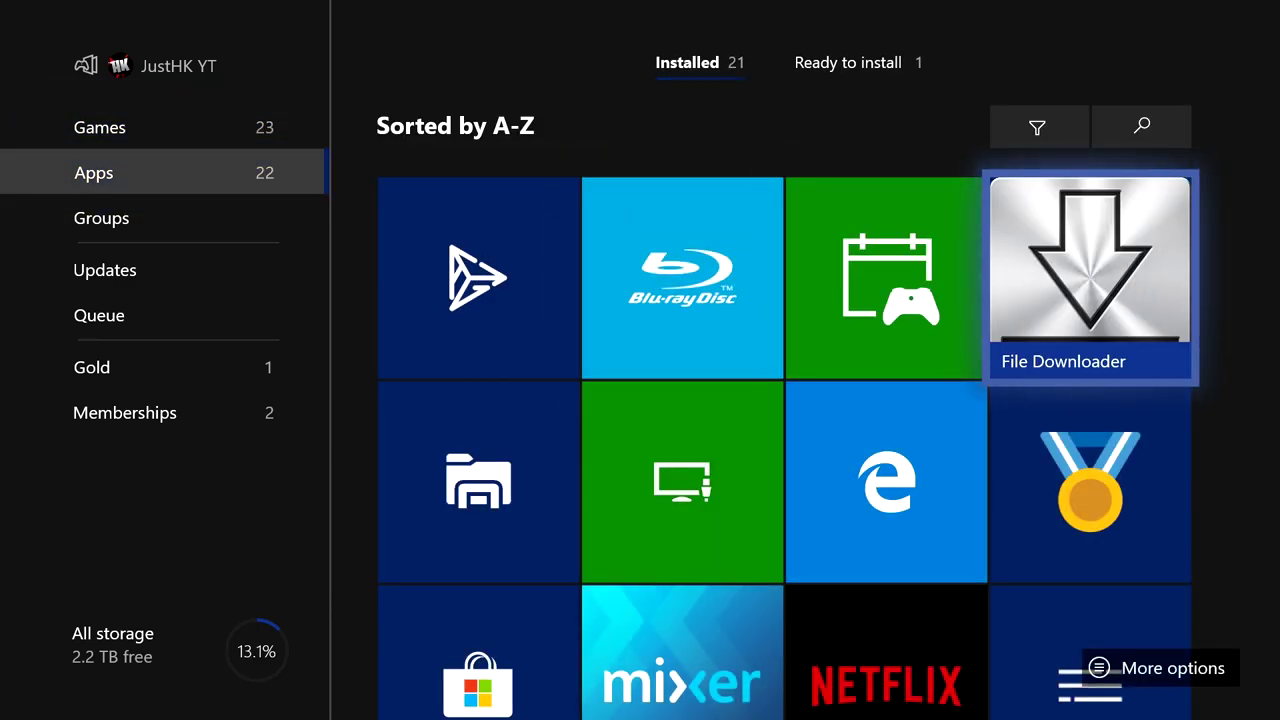
key(Return)
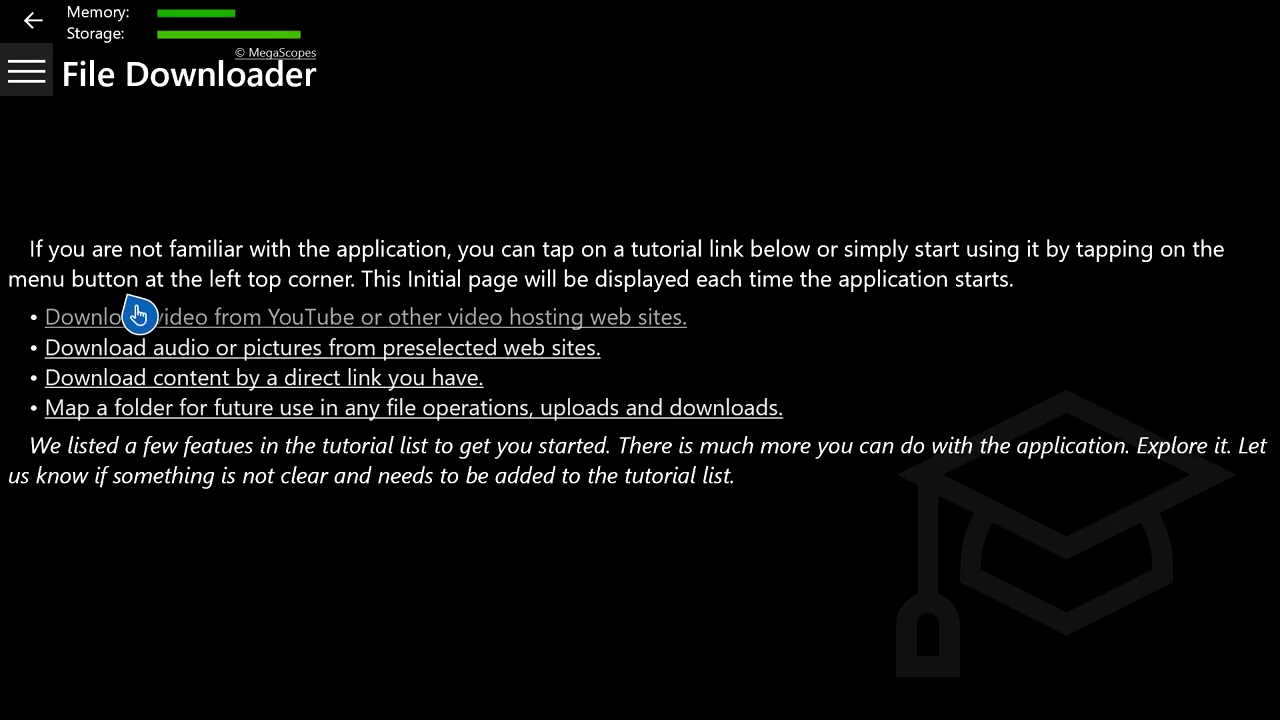
Start a download from URL and paste the copied MediaFire link as the source URL
click(40, 92)
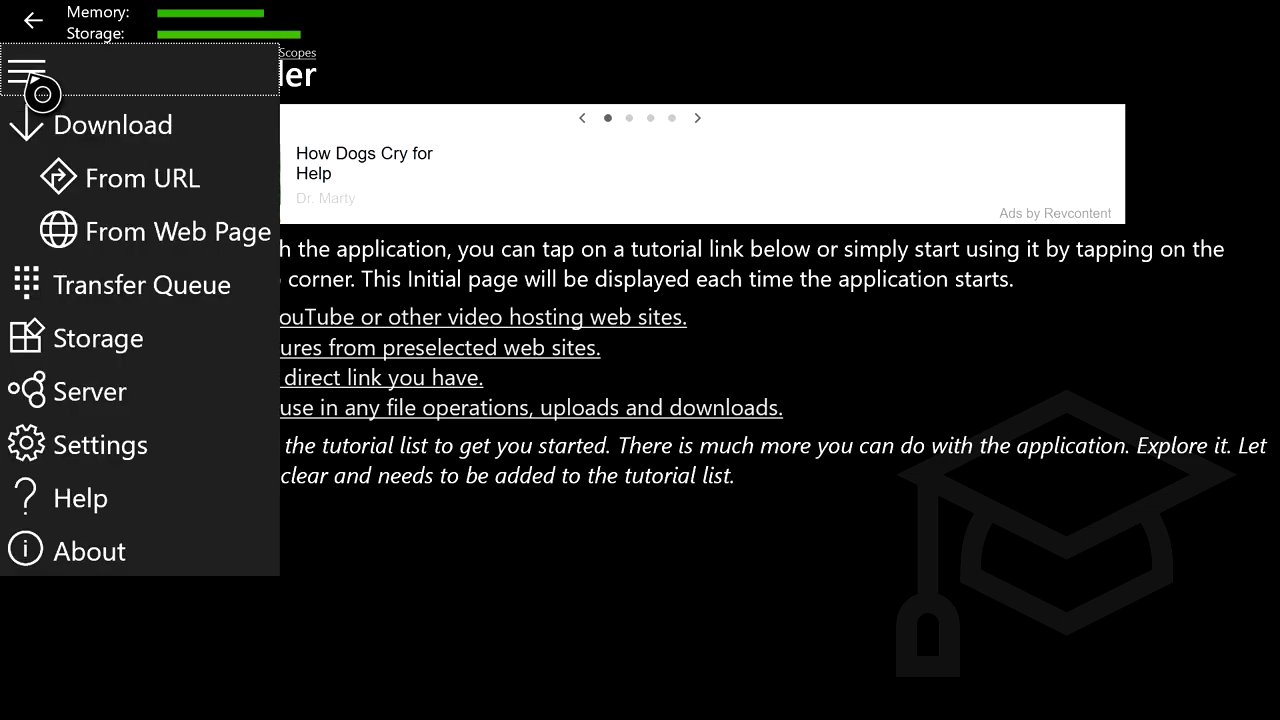
click(88, 190)
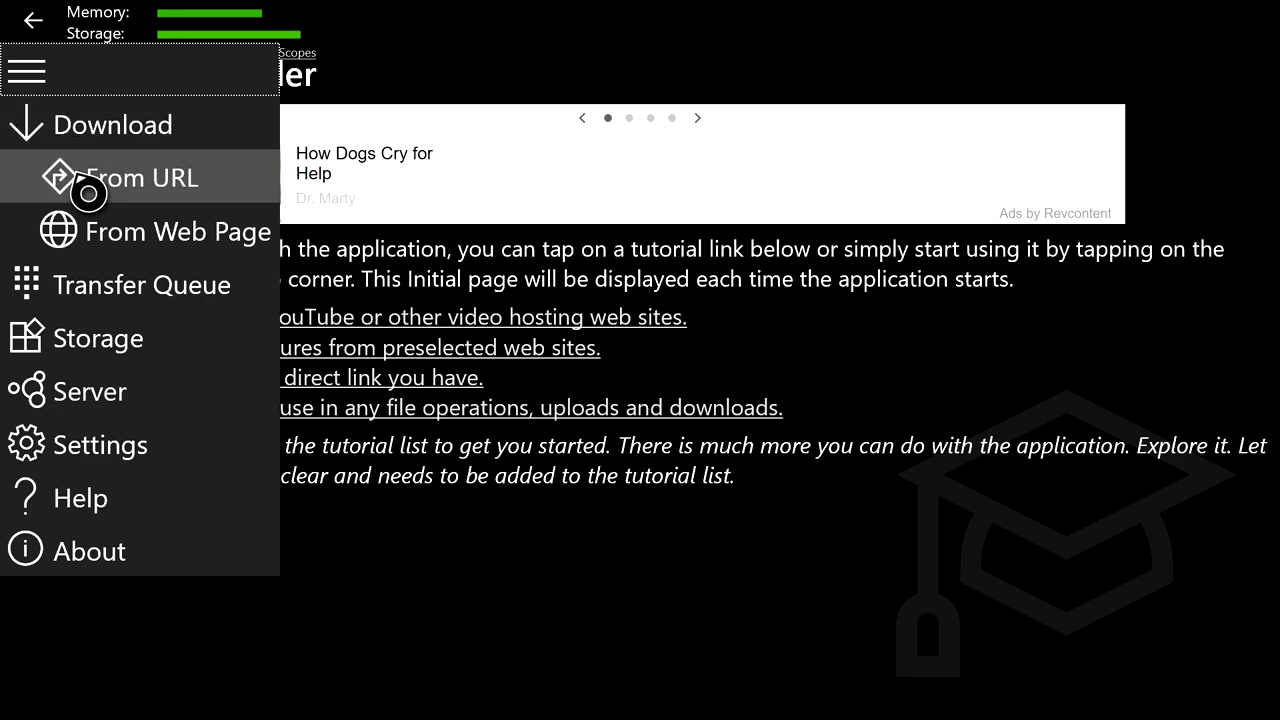
click(115, 290)
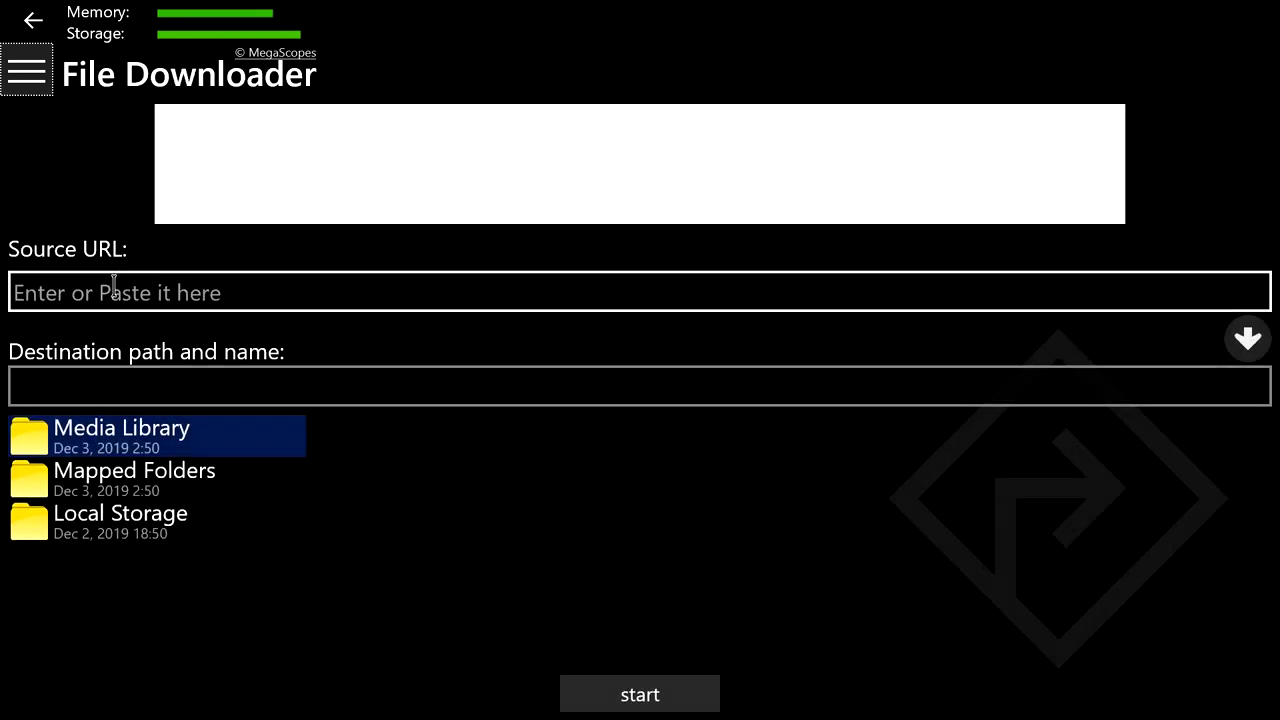
click(114, 288)
key(Escape)
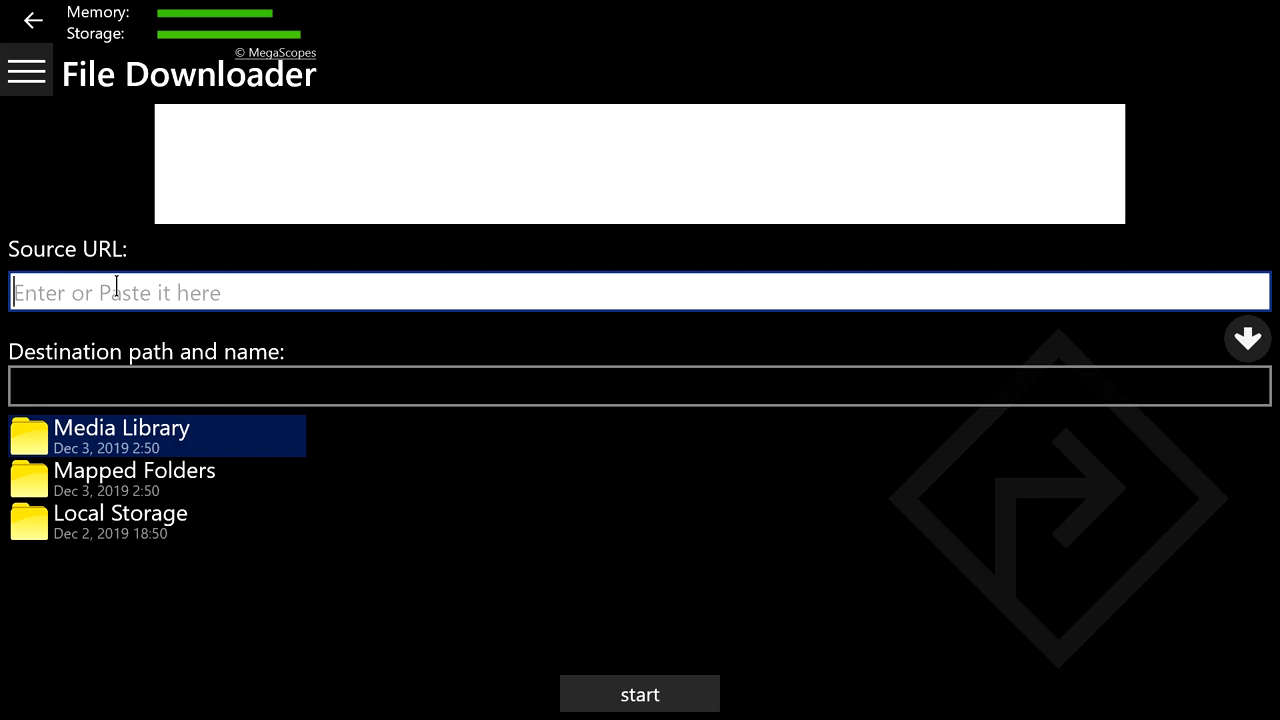
key(shift+F10)
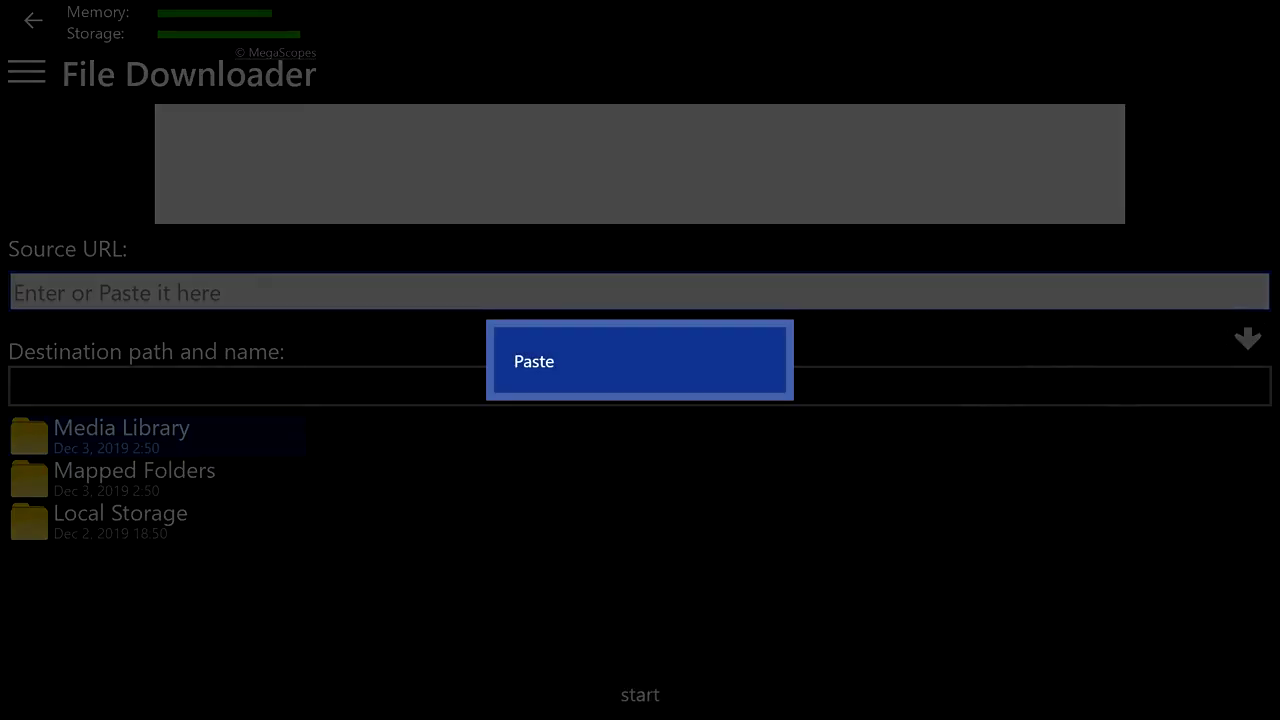
key(Return)
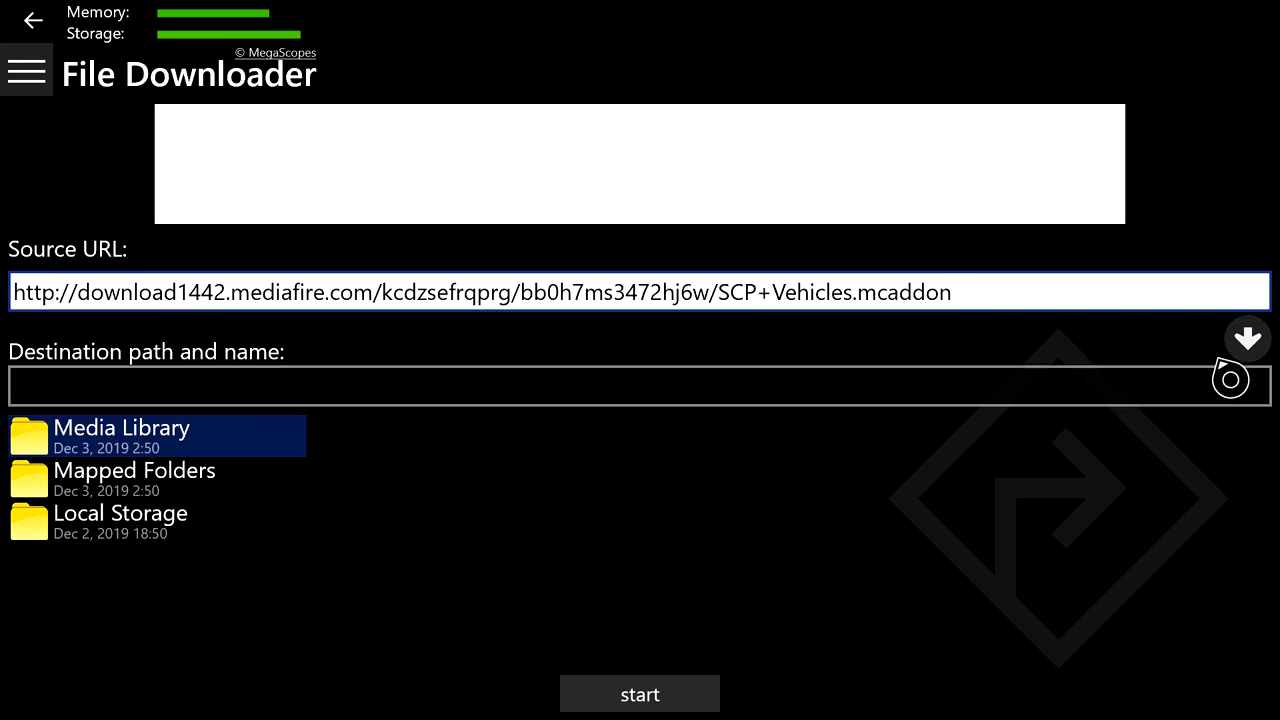
Set the destination to Local Storage\SCP Vehicles.mcaddon and start the download
click(1250, 342)
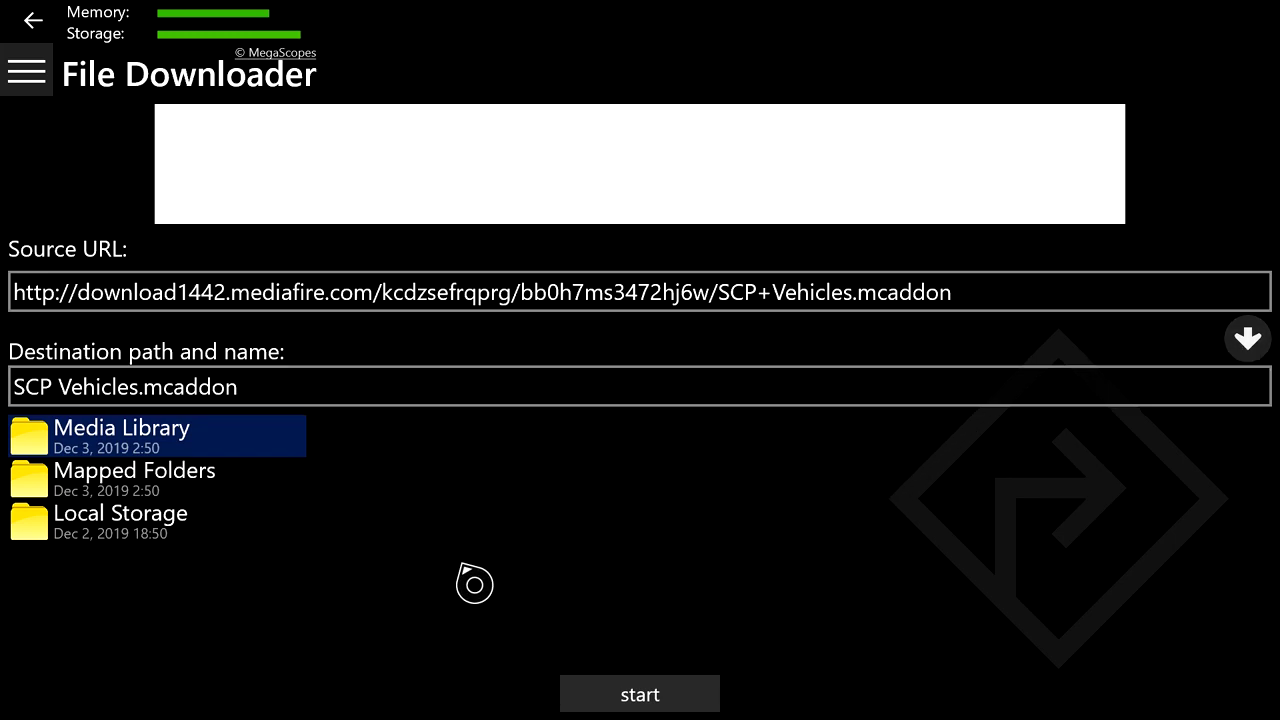
double_click(270, 551)
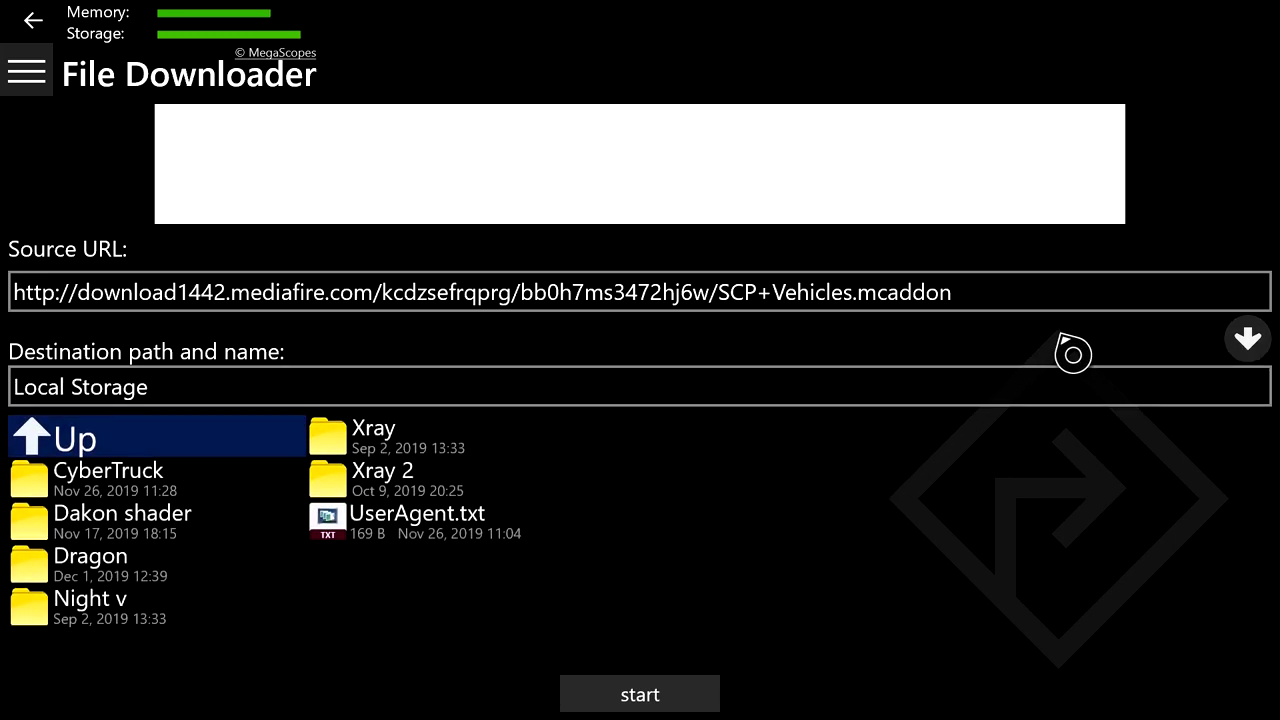
click(1250, 345)
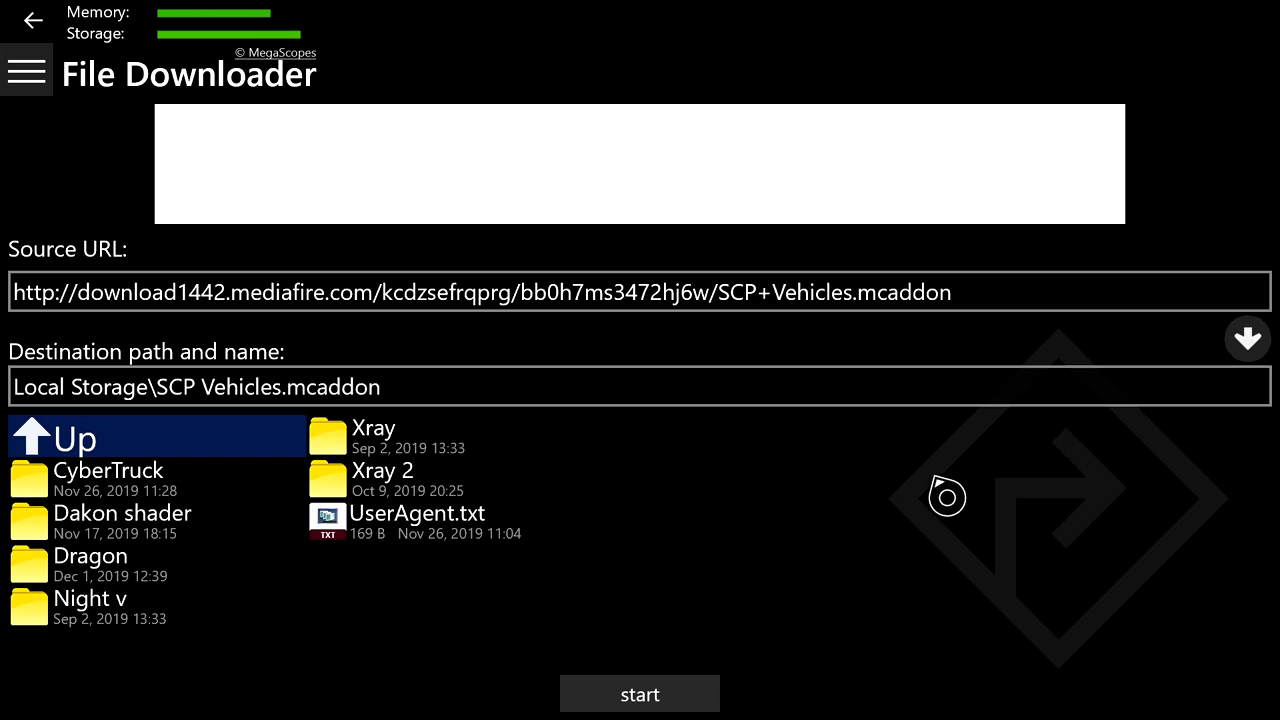
click(637, 700)
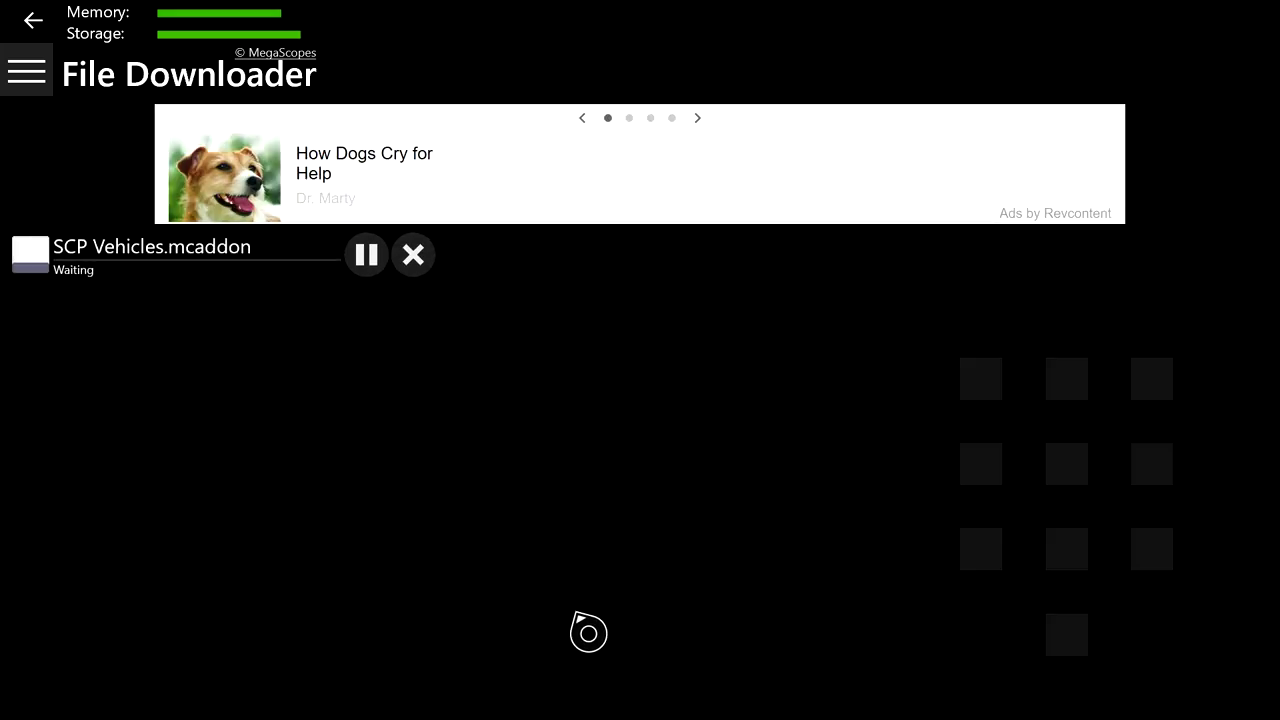
Open the Local Storage folder in the downloader's storage browser
click(50, 94)
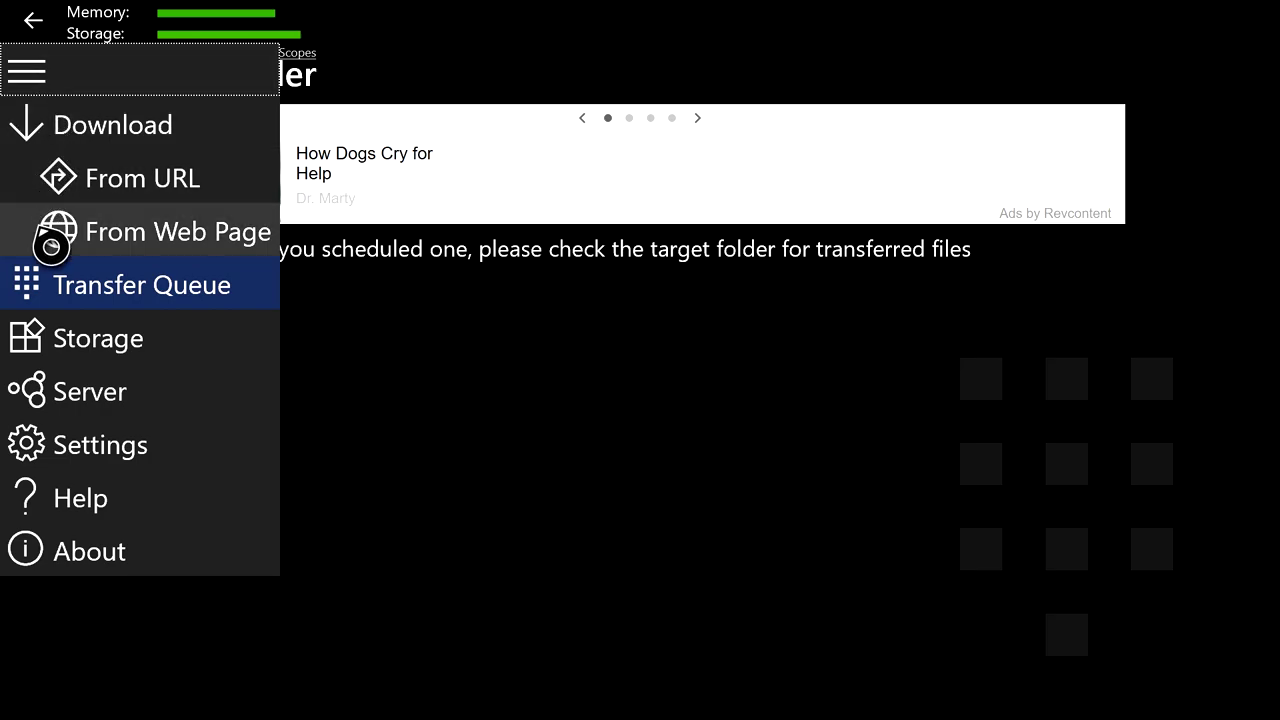
click(92, 366)
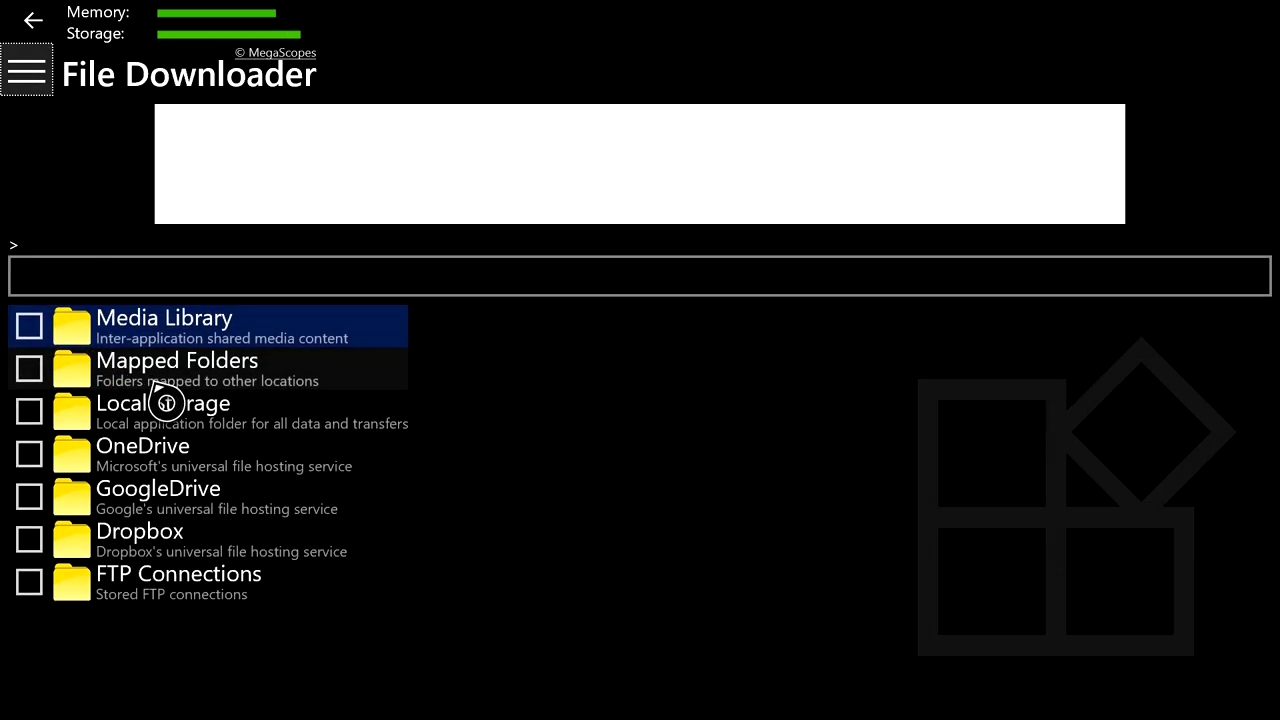
click(177, 430)
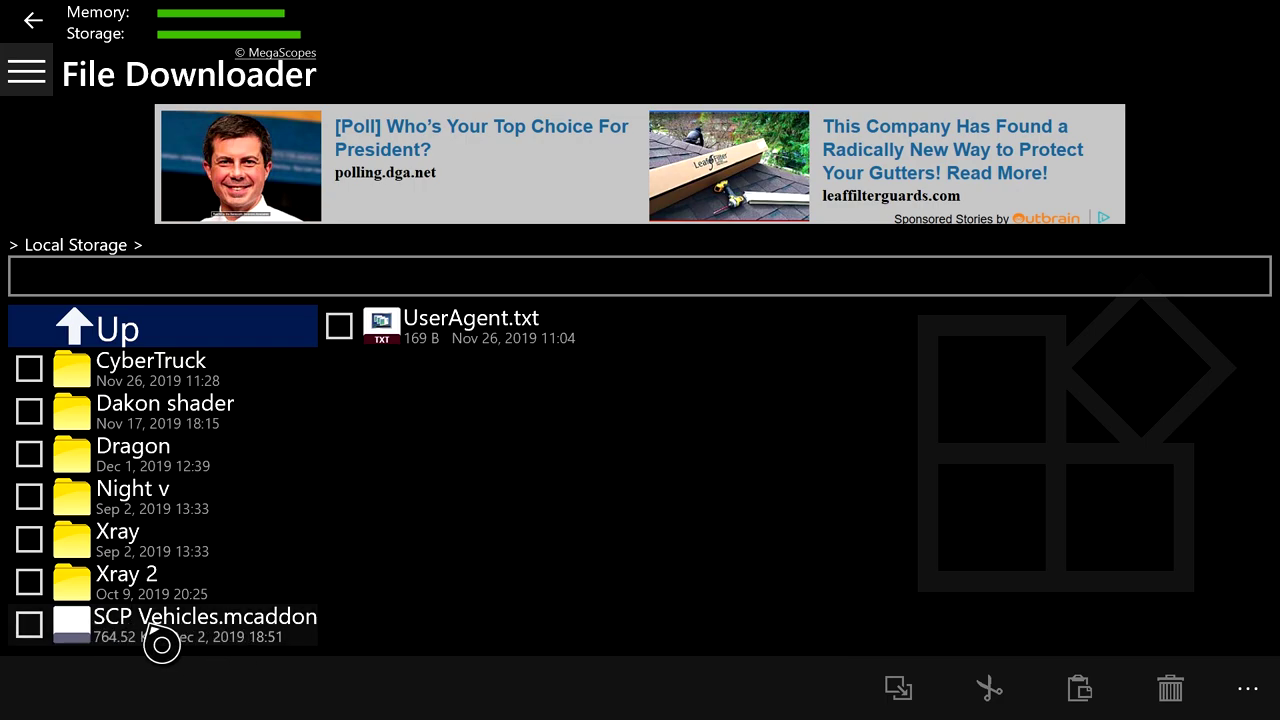
Rename the downloaded SCP Vehicles.mcaddon file as SCP Vehicles.zip
click(29, 625)
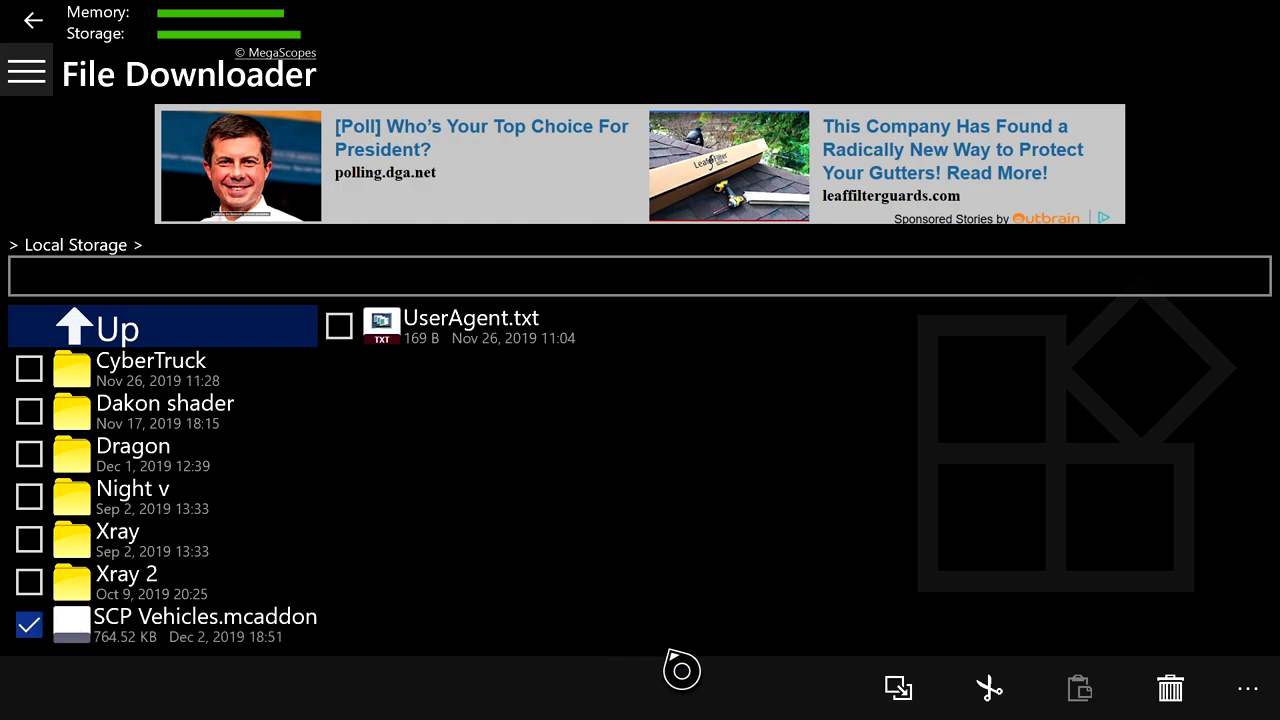
click(1249, 690)
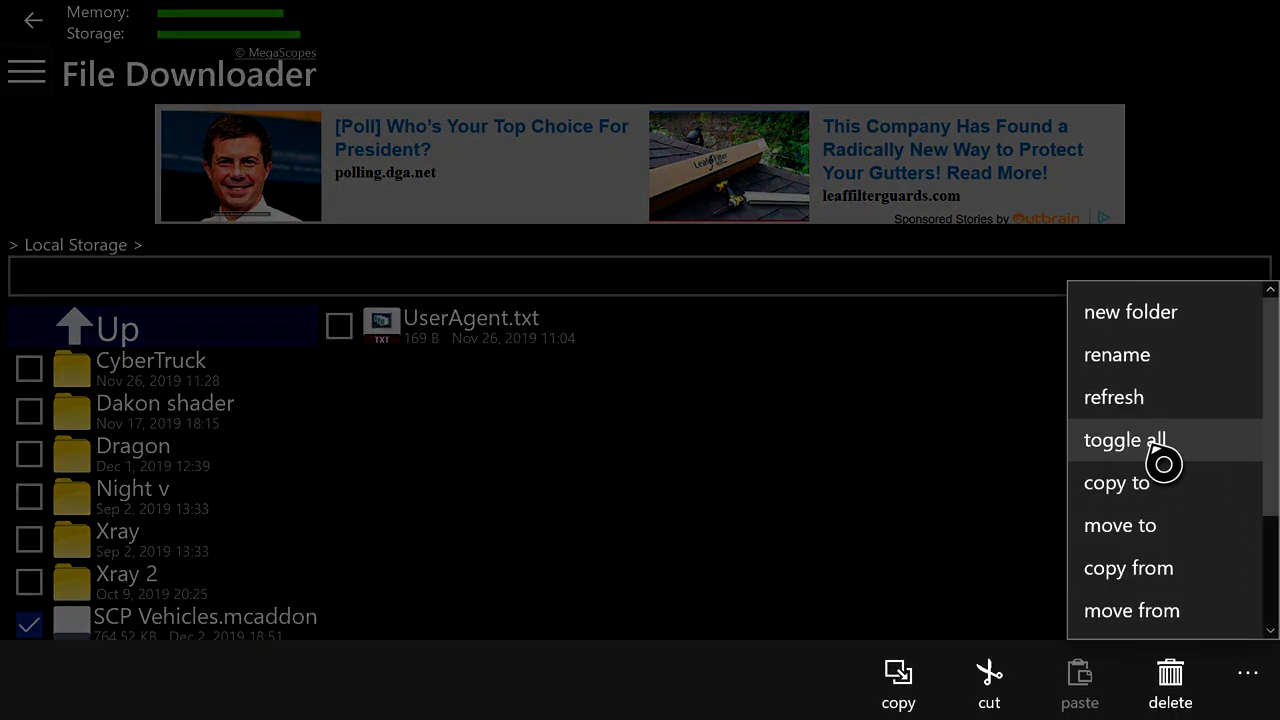
click(1120, 355)
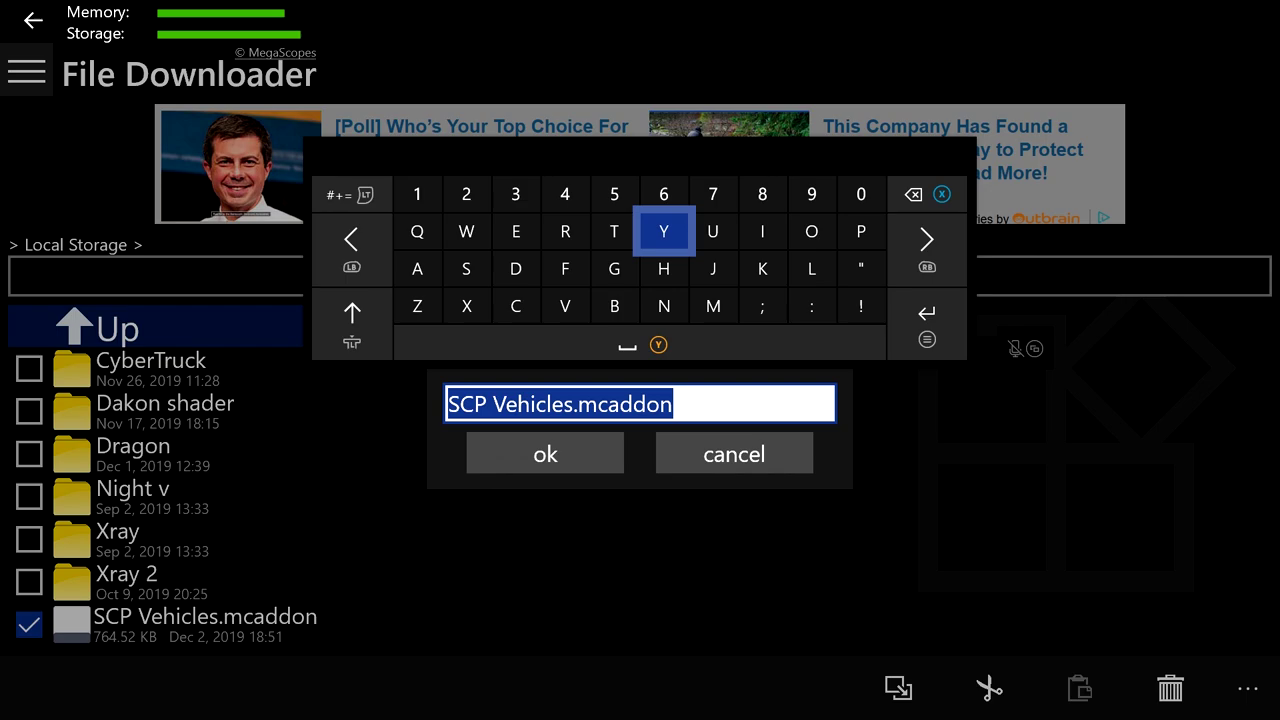
key(Right)
key(BackSpace)
key(BackSpace)
key(BackSpace)
key(BackSpace)
key(BackSpace)
key(BackSpace)
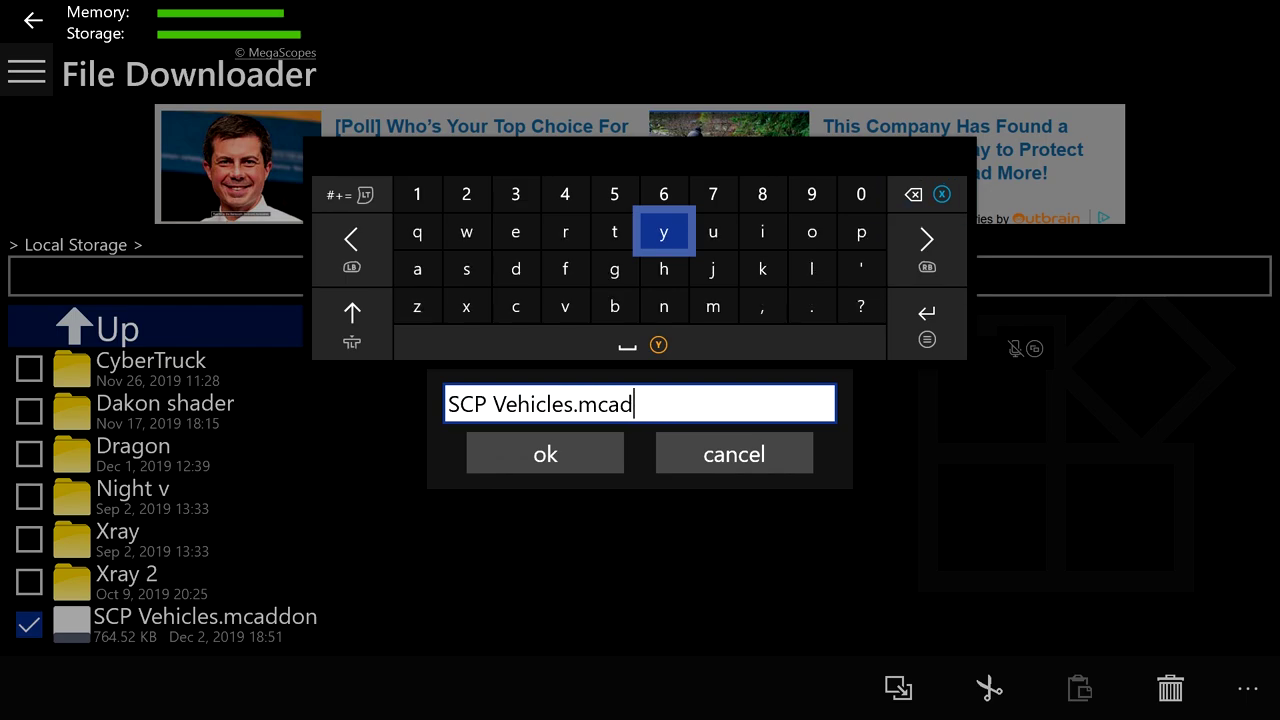
text(z)
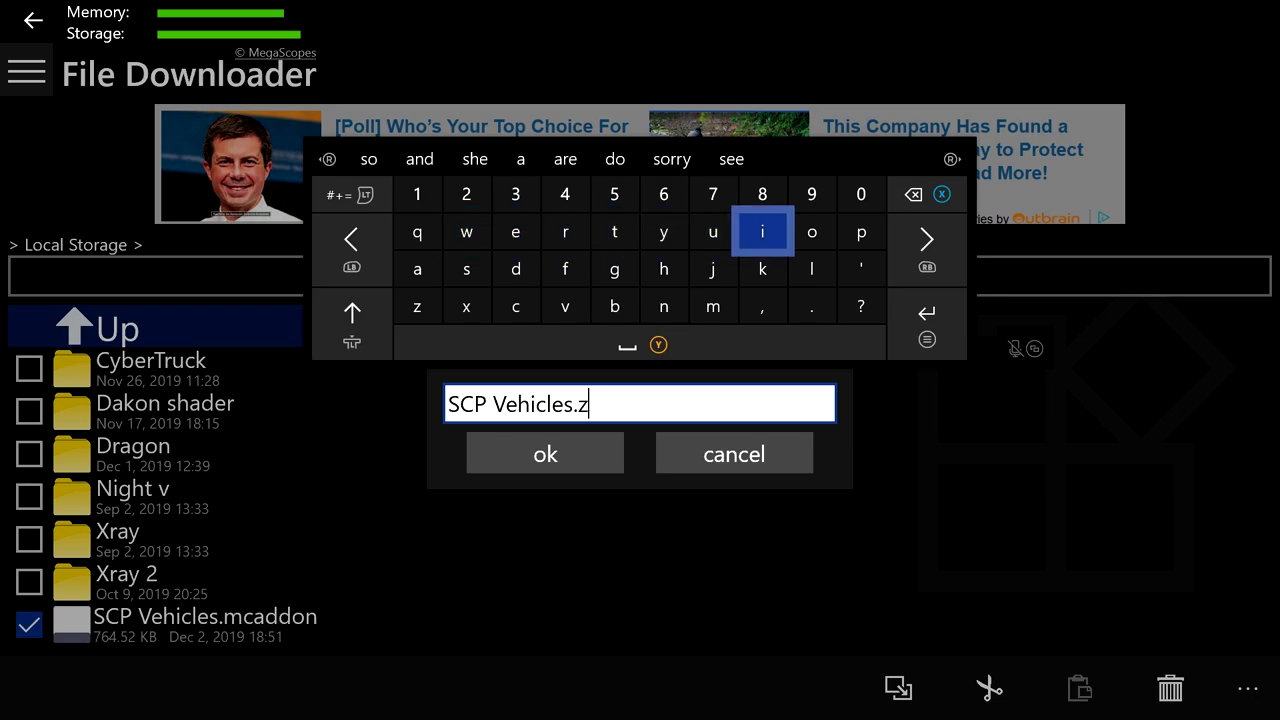
text(ip)
key(Return)
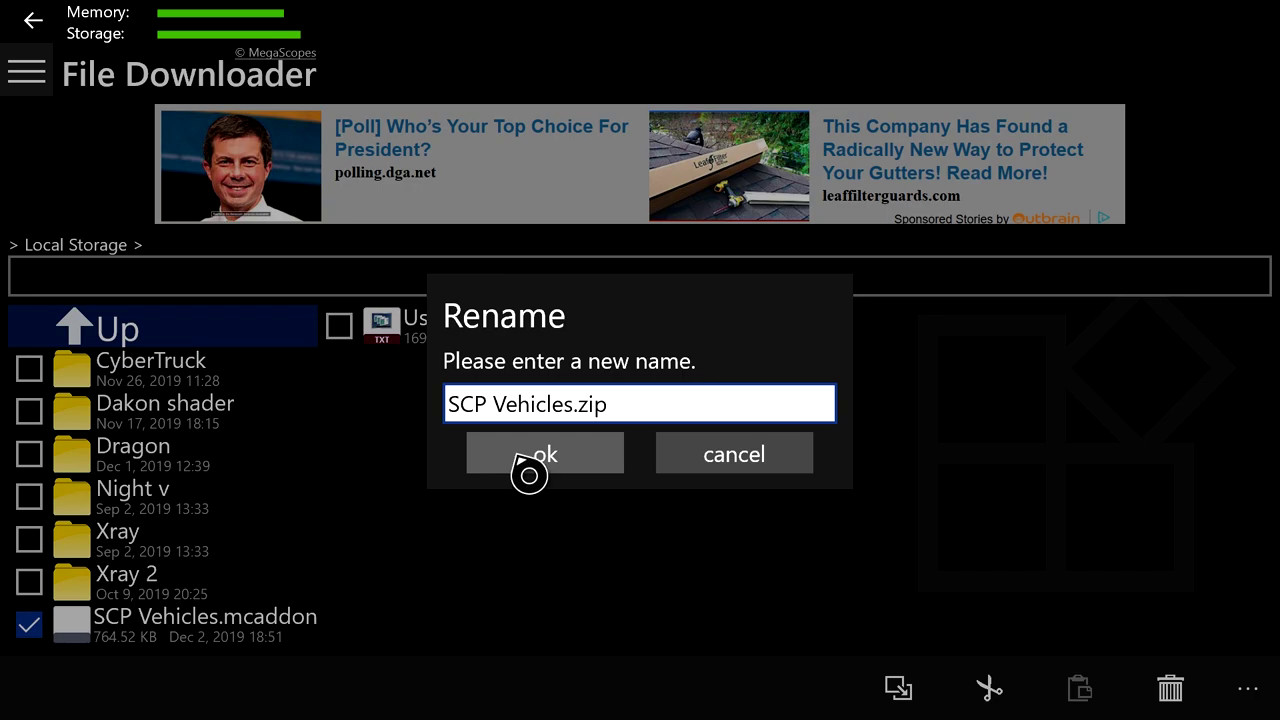
click(529, 470)
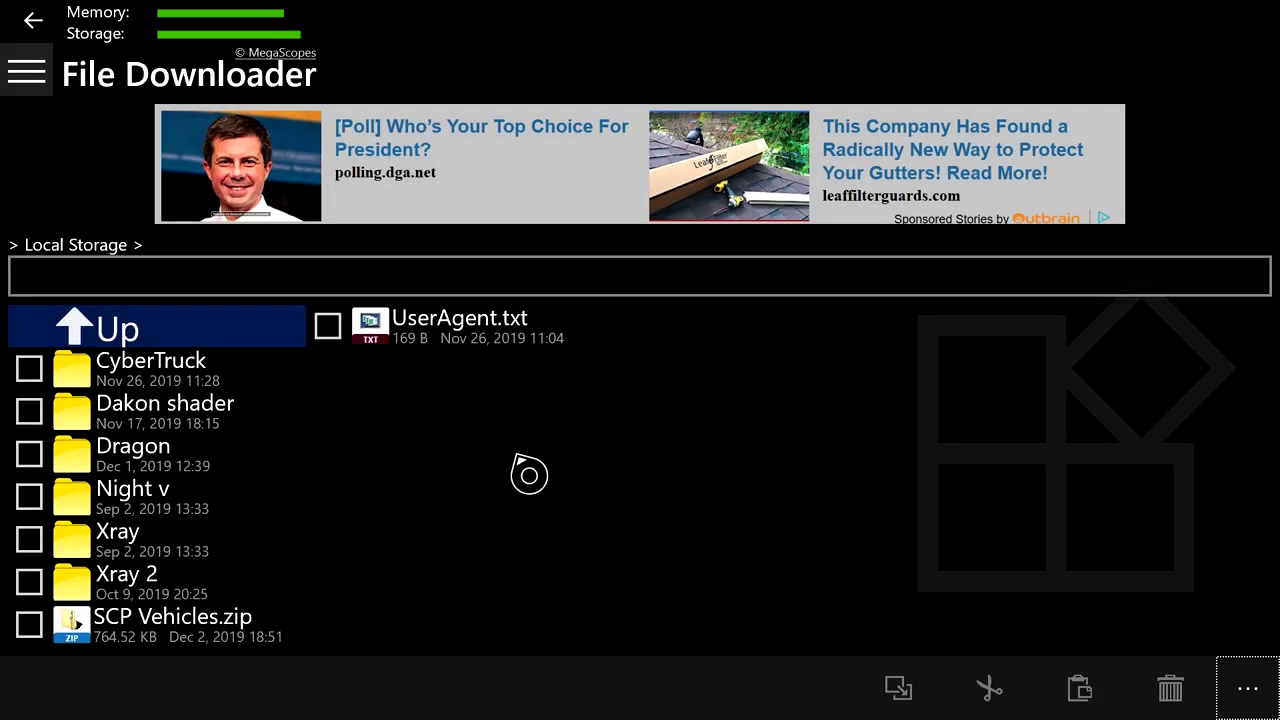
Open SCP Vehicles.zip and copy its SCP Vehicles BP and SCP Vehicles RP folders
click(206, 620)
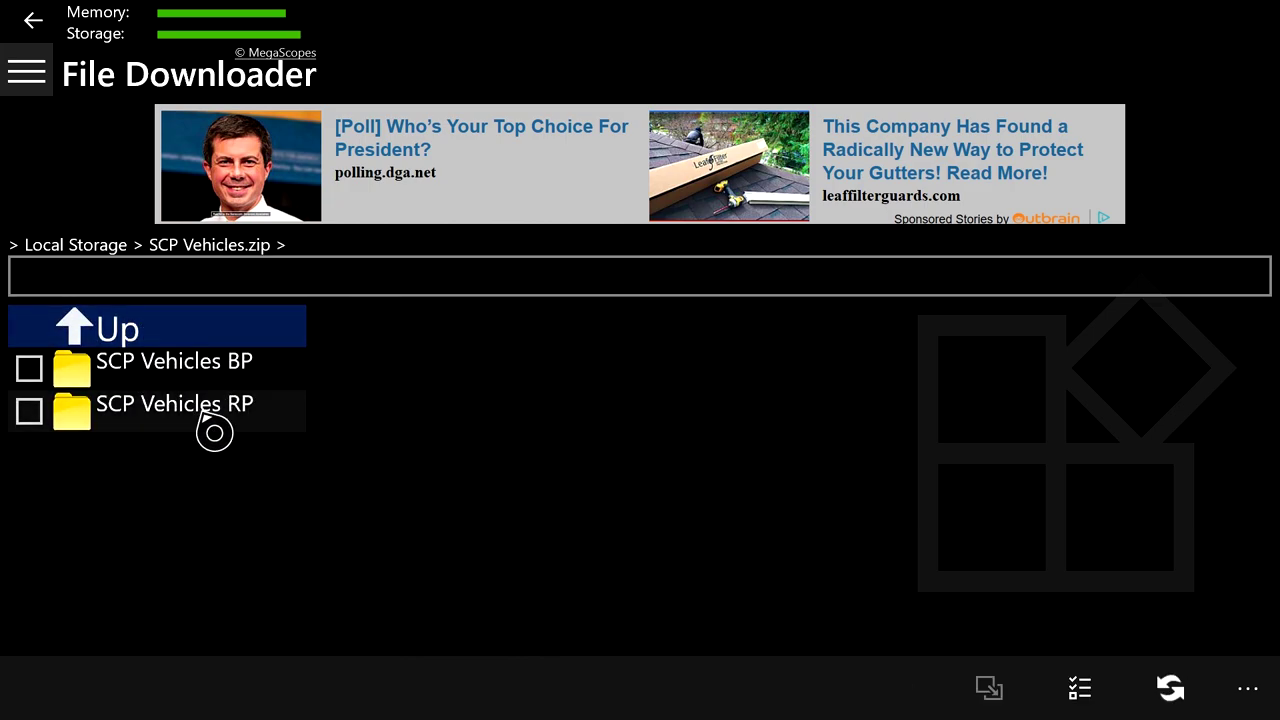
click(30, 372)
click(36, 411)
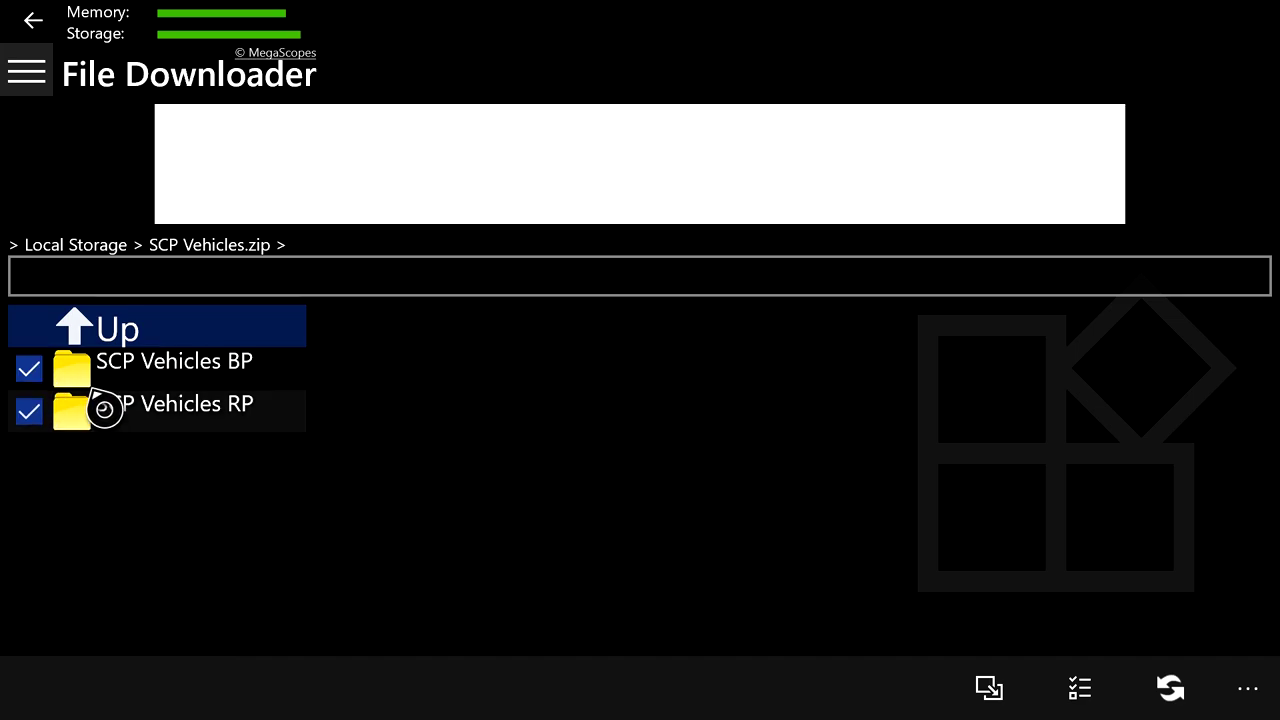
click(1008, 672)
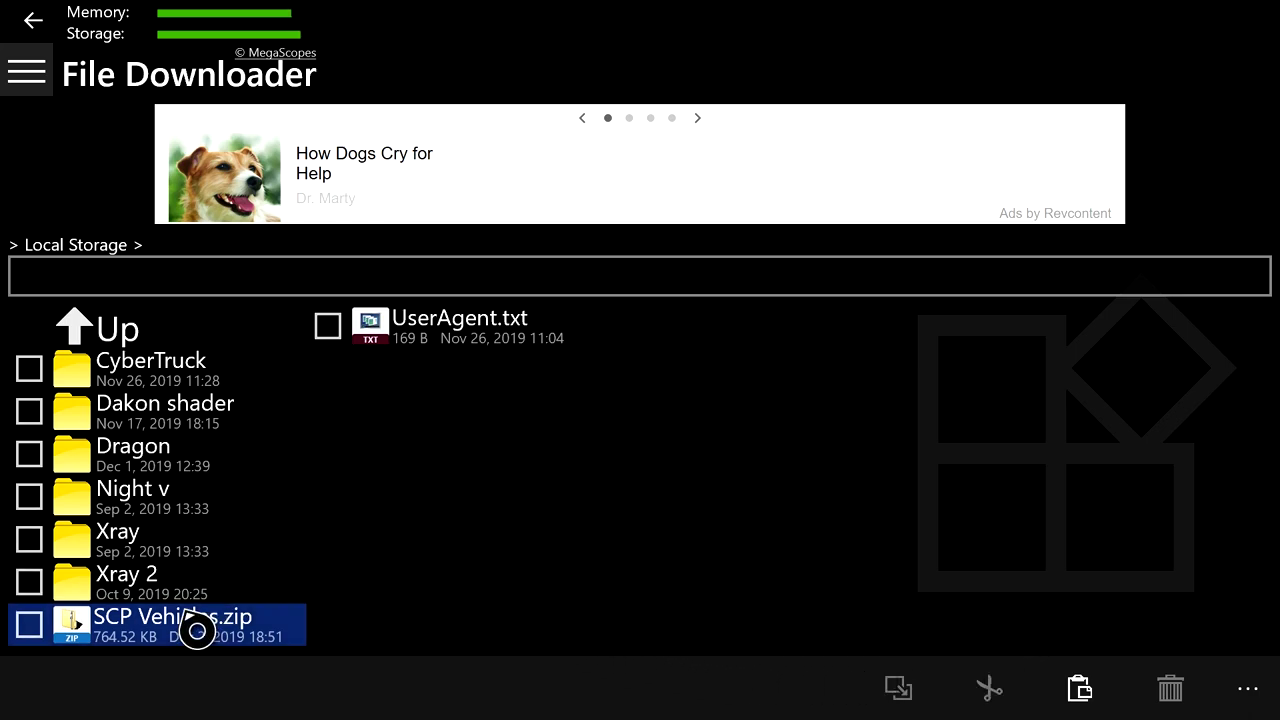
Enter Vehicles as the name for a new folder in Local Storage
click(173, 286)
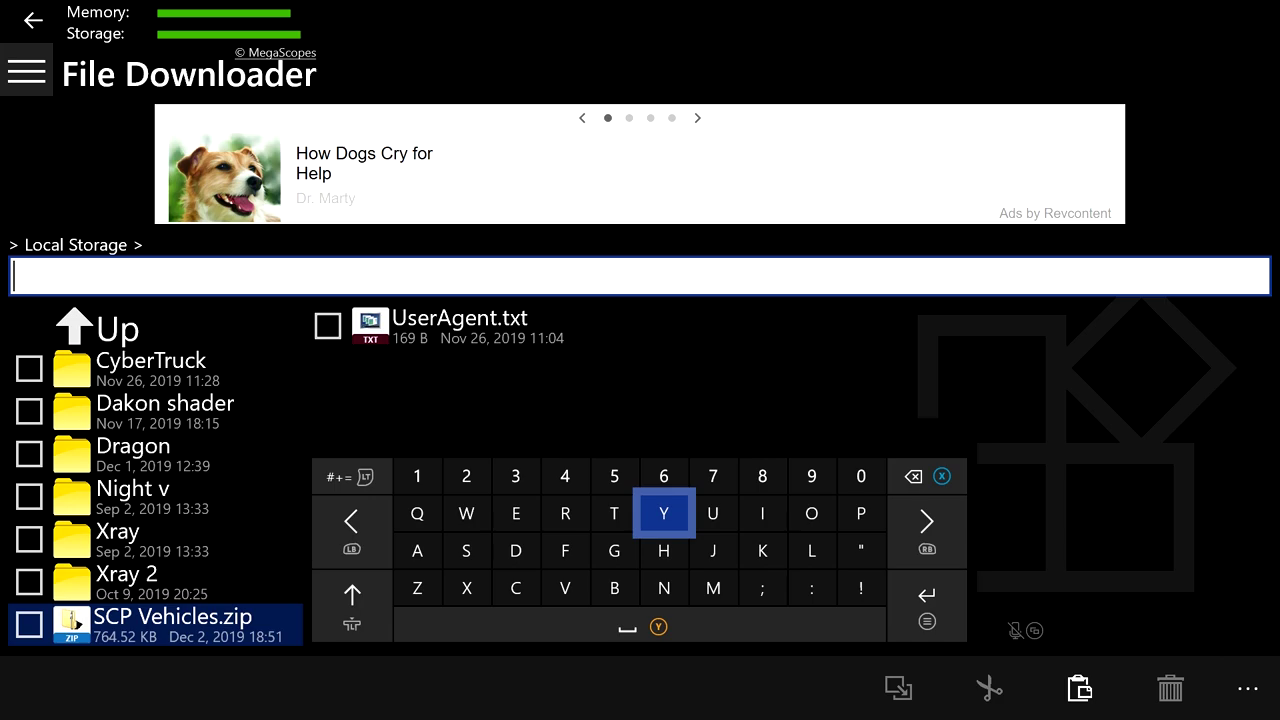
key(Left)
key(Left)
key(Left)
key(Down)
key(Right)
key(Left)
key(Left)
key(Right)
key(Right)
key(Right)
key(Down)
key(Left)
text(V)
key(Up)
key(Up)
key(Left)
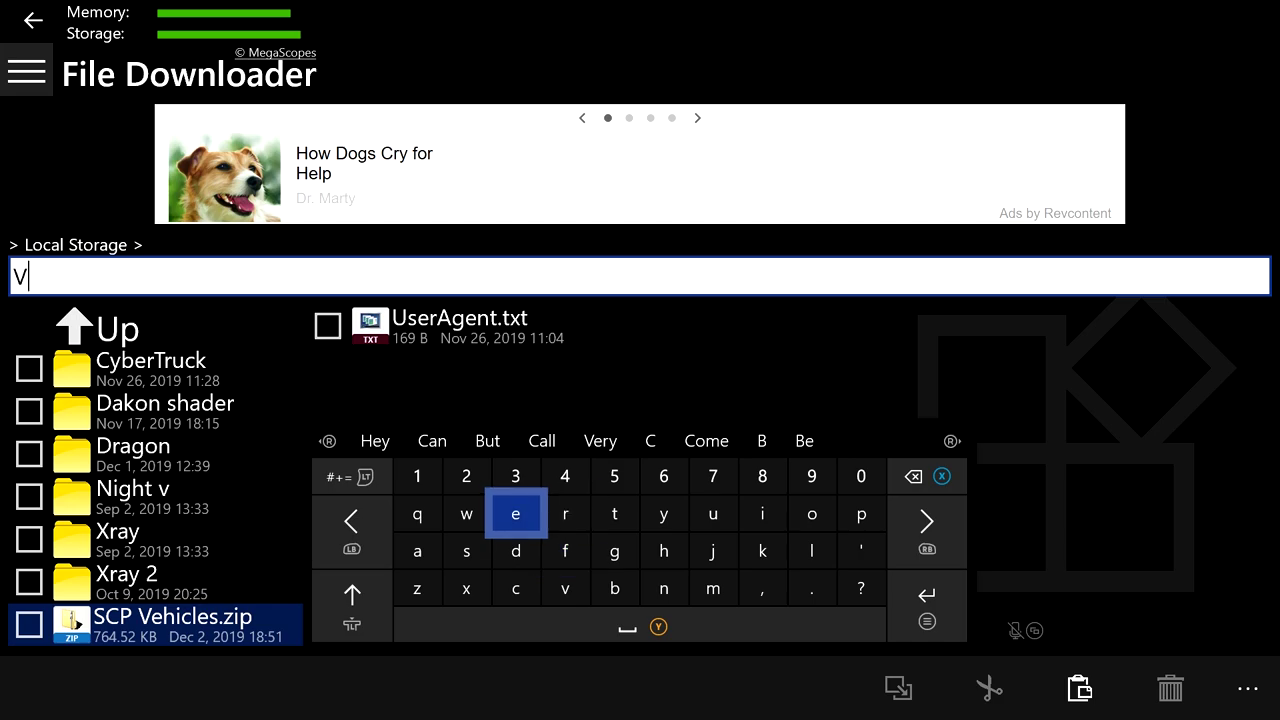
text(e)
key(Right)
key(Right)
key(Down)
key(Right)
text(h)
key(Up)
key(Right)
key(Right)
text(i)
key(Left)
key(Left)
key(Left)
key(Left)
key(Left)
key(Down)
key(Left)
key(Down)
key(Right)
text(c)
key(Up)
key(Right)
key(Right)
key(Right)
key(Right)
key(Right)
key(Right)
text(l)
key(Left)
key(Left)
key(Left)
key(Left)
key(Left)
key(Up)
key(Left)
text(e)
key(Left)
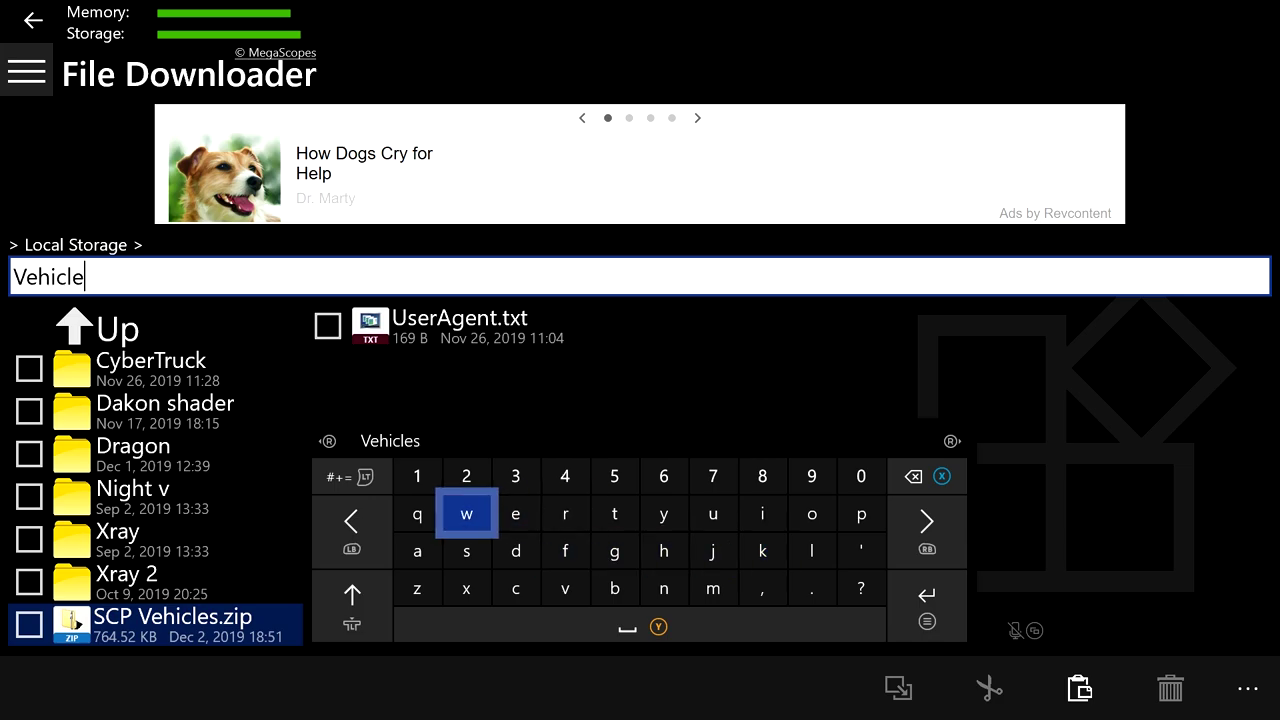
key(Down)
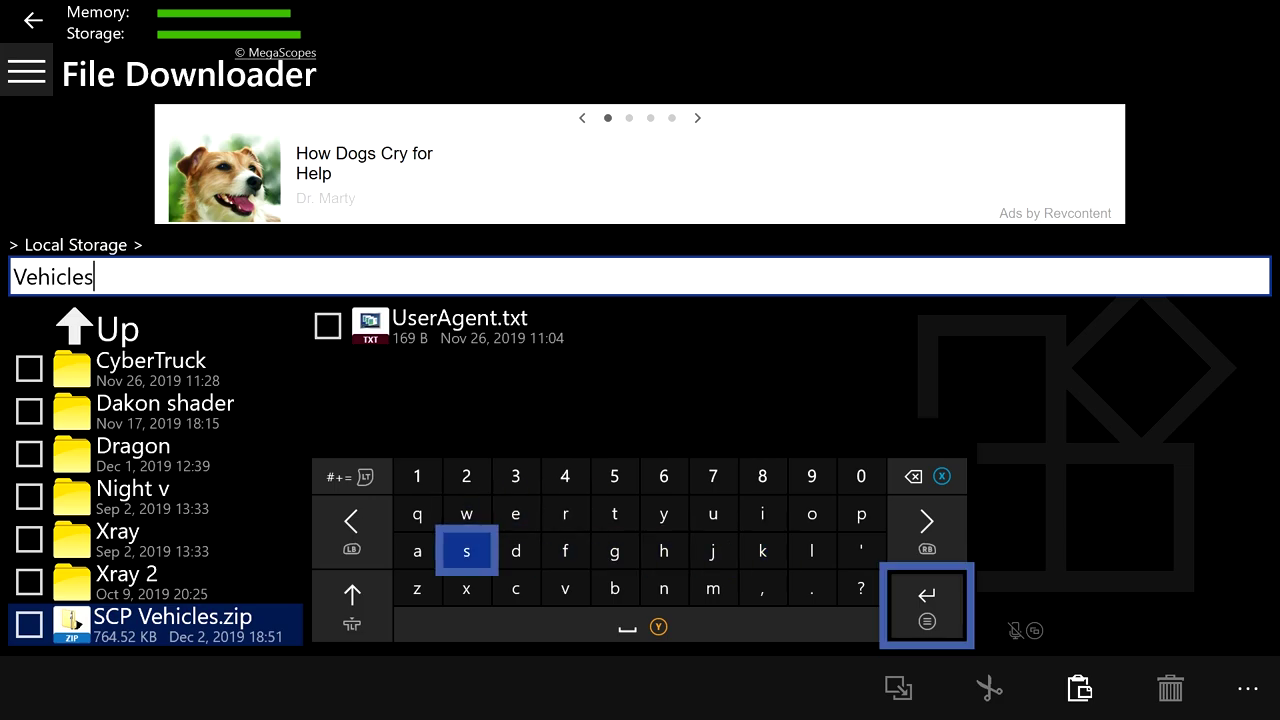
key(Return)
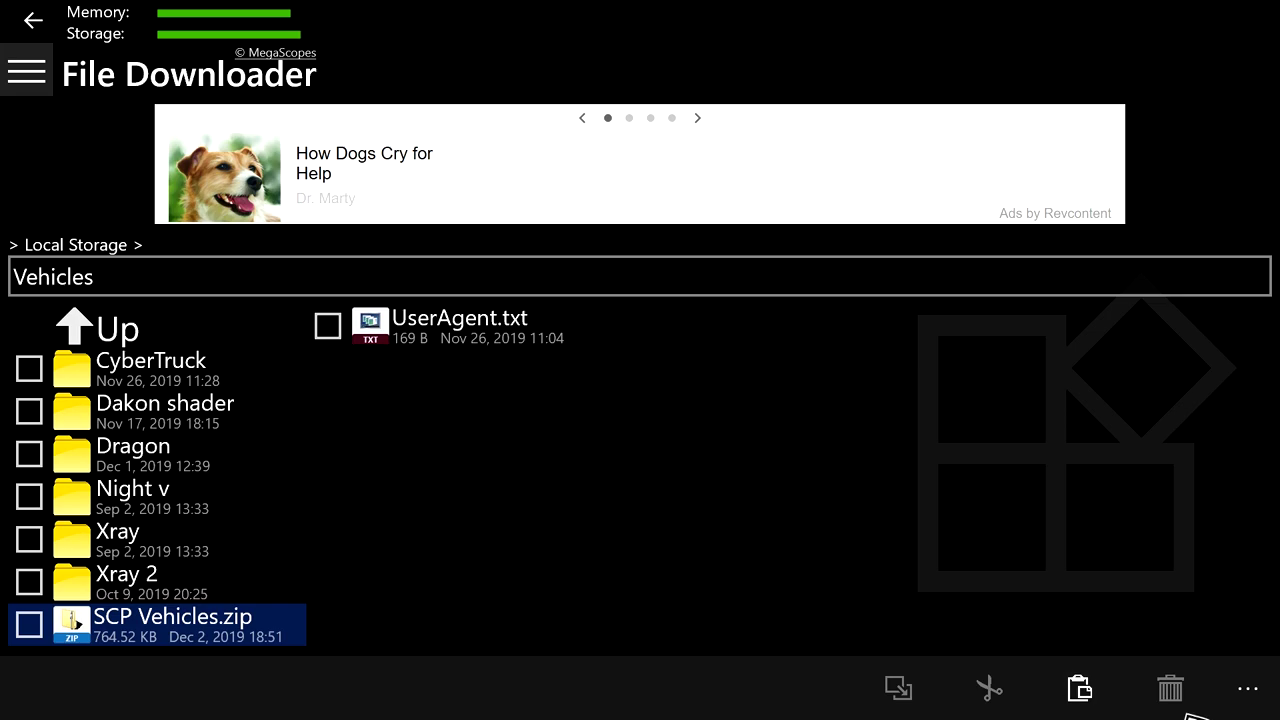
Create the Vehicles folder and paste the copied SCP Vehicles BP and SCP Vehicles RP folders into it
click(1250, 706)
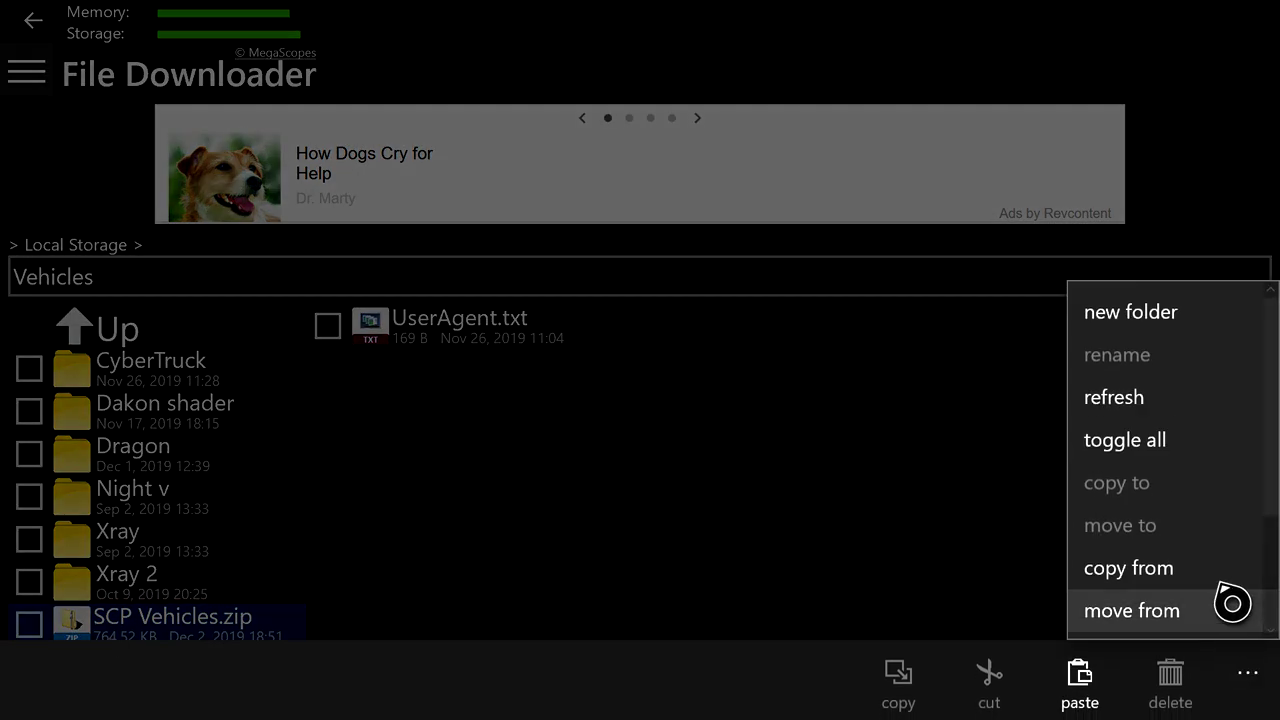
click(1172, 325)
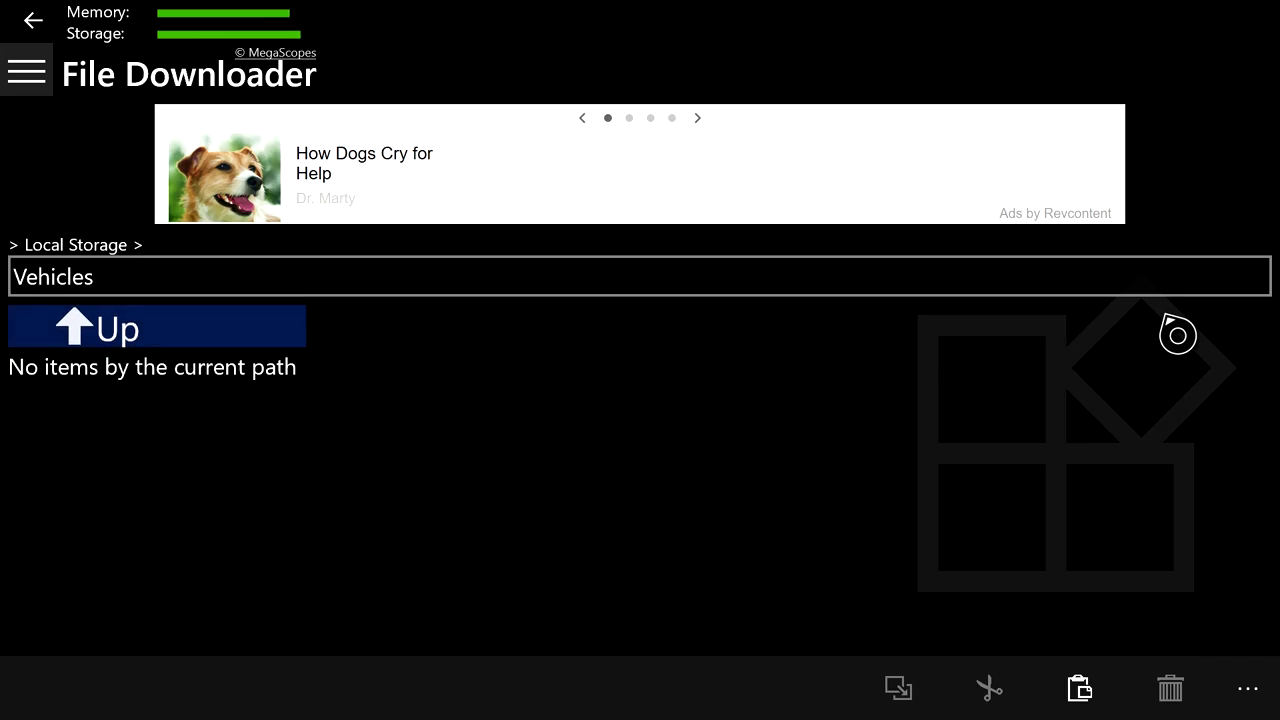
click(1086, 699)
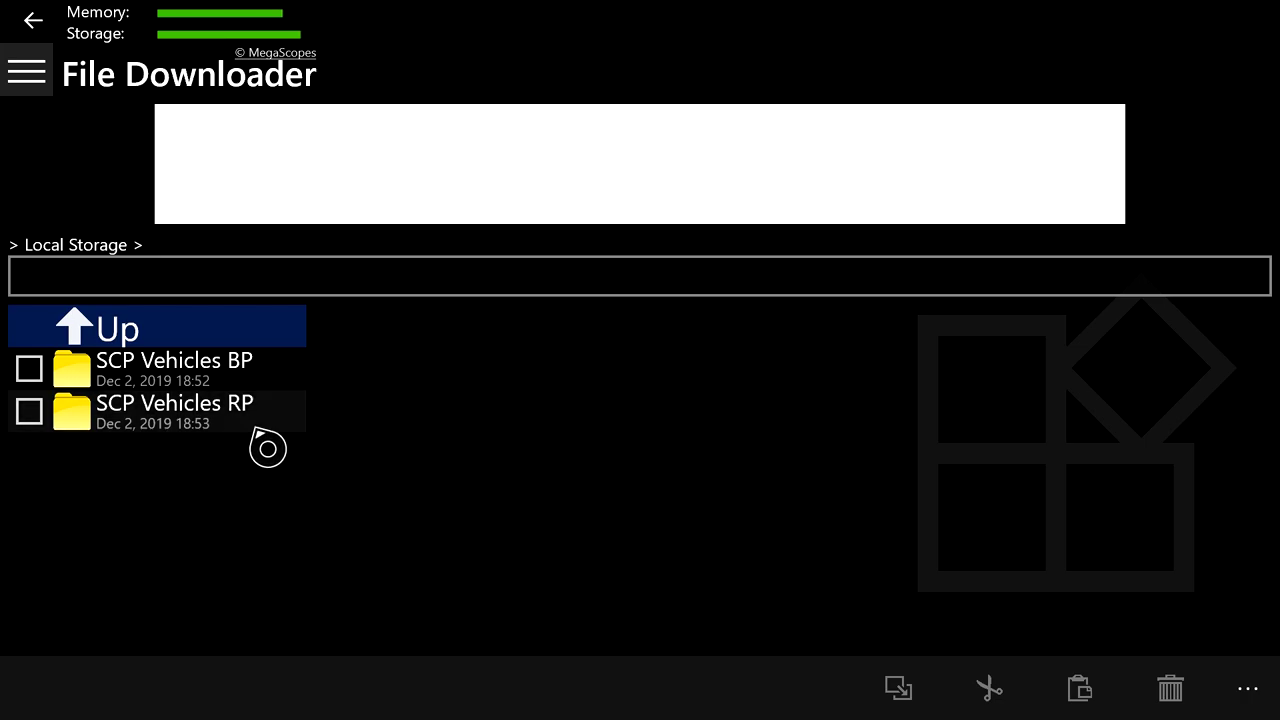
Return to the Xbox home screen and quit File Downloader
key(Escape)
key(super)
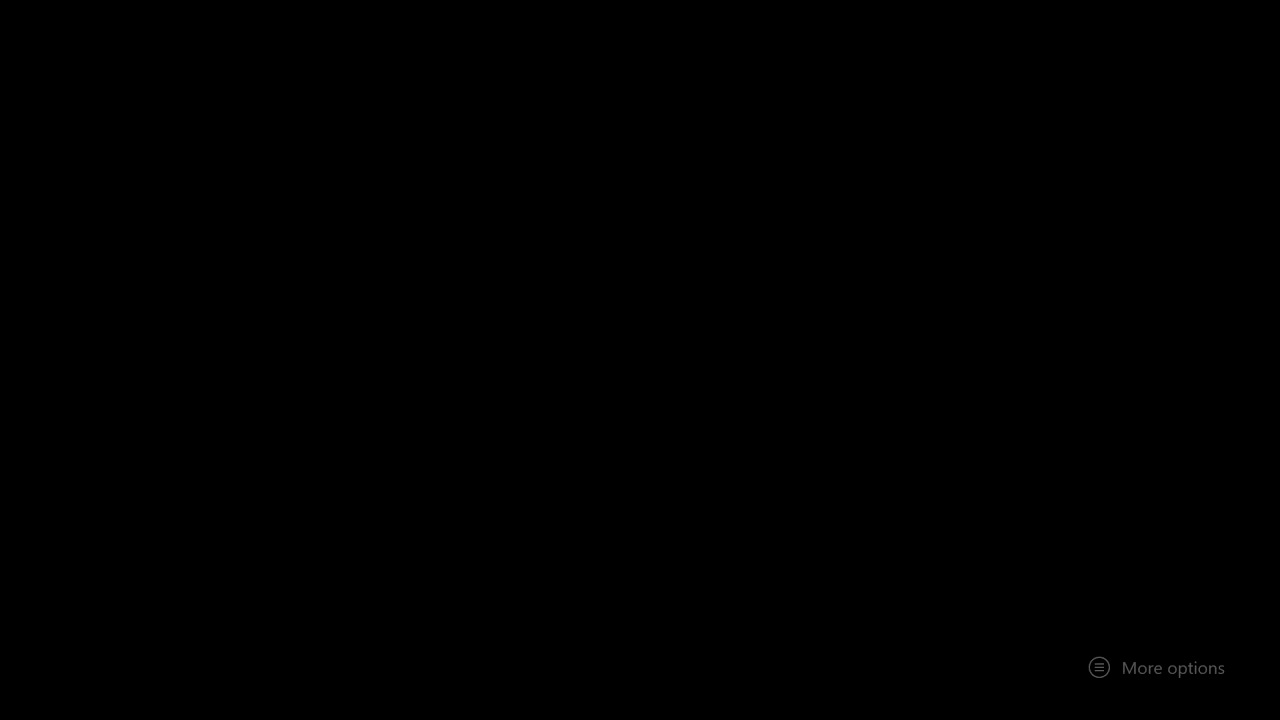
key(super)
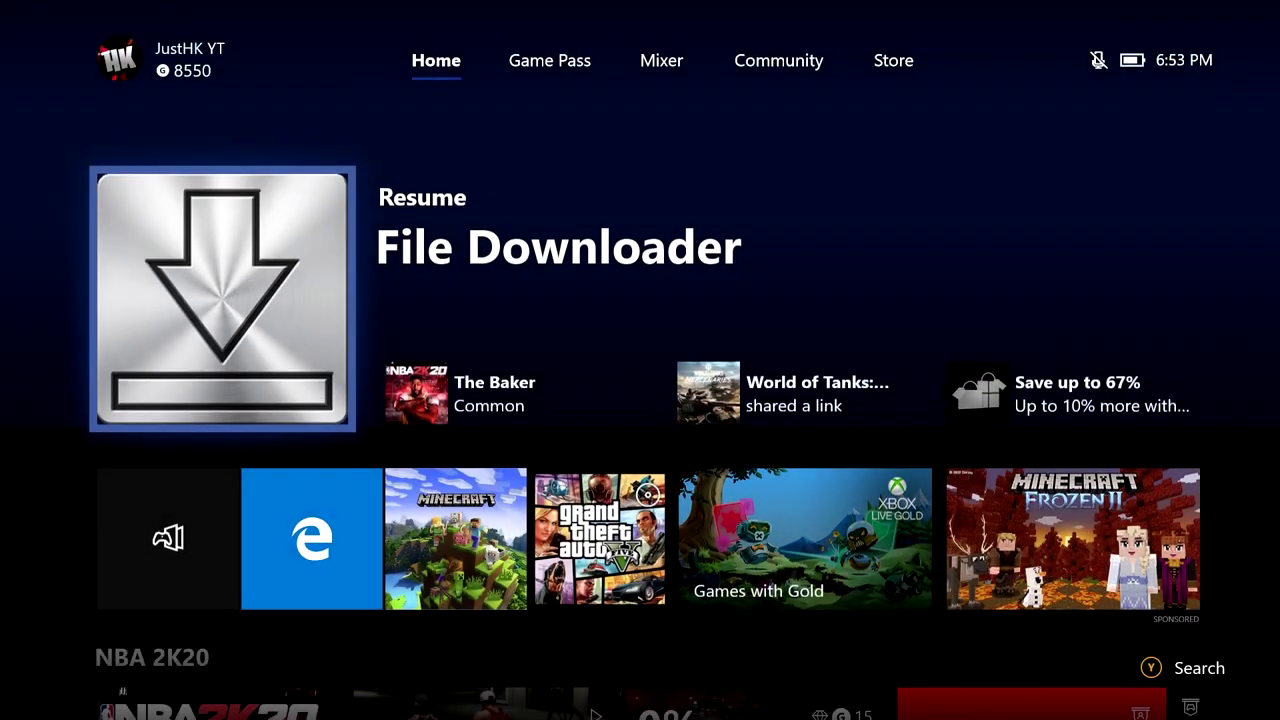
key(Menu)
key(Down)
key(Return)
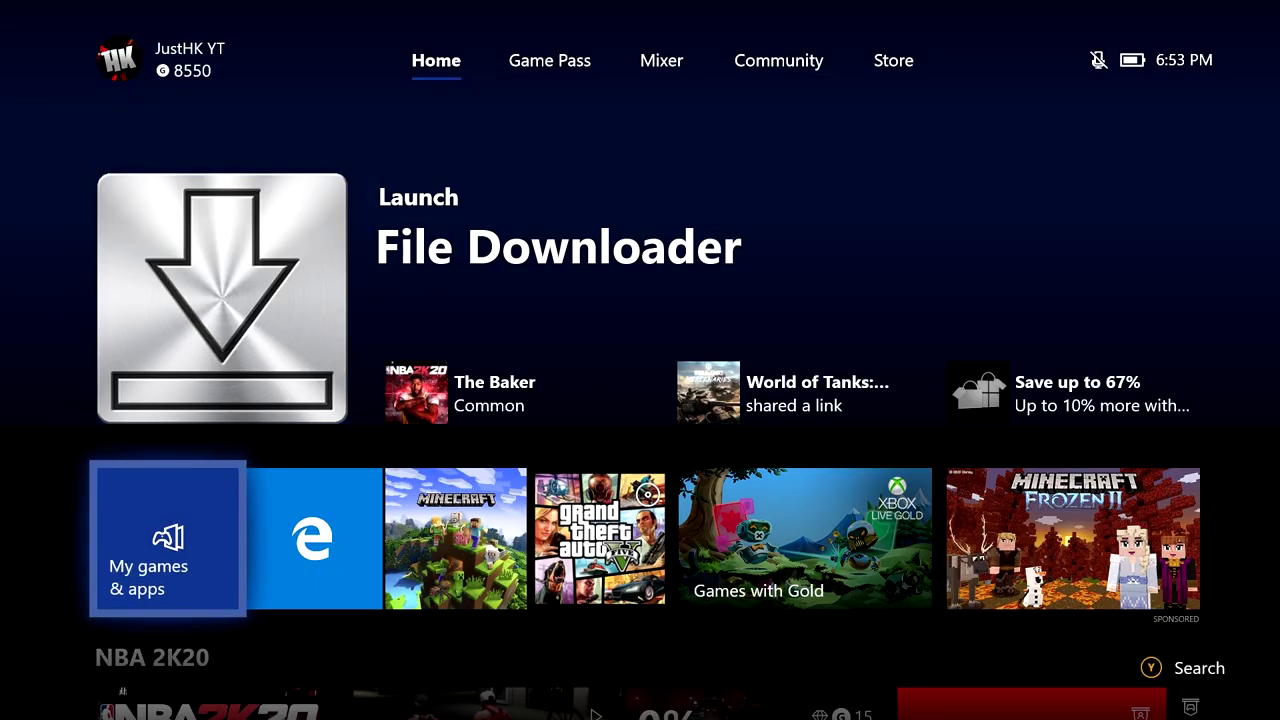
Open the installed apps in My games & apps and go to UFO.Transfer
key(Return)
key(Down)
key(Right)
key(Right)
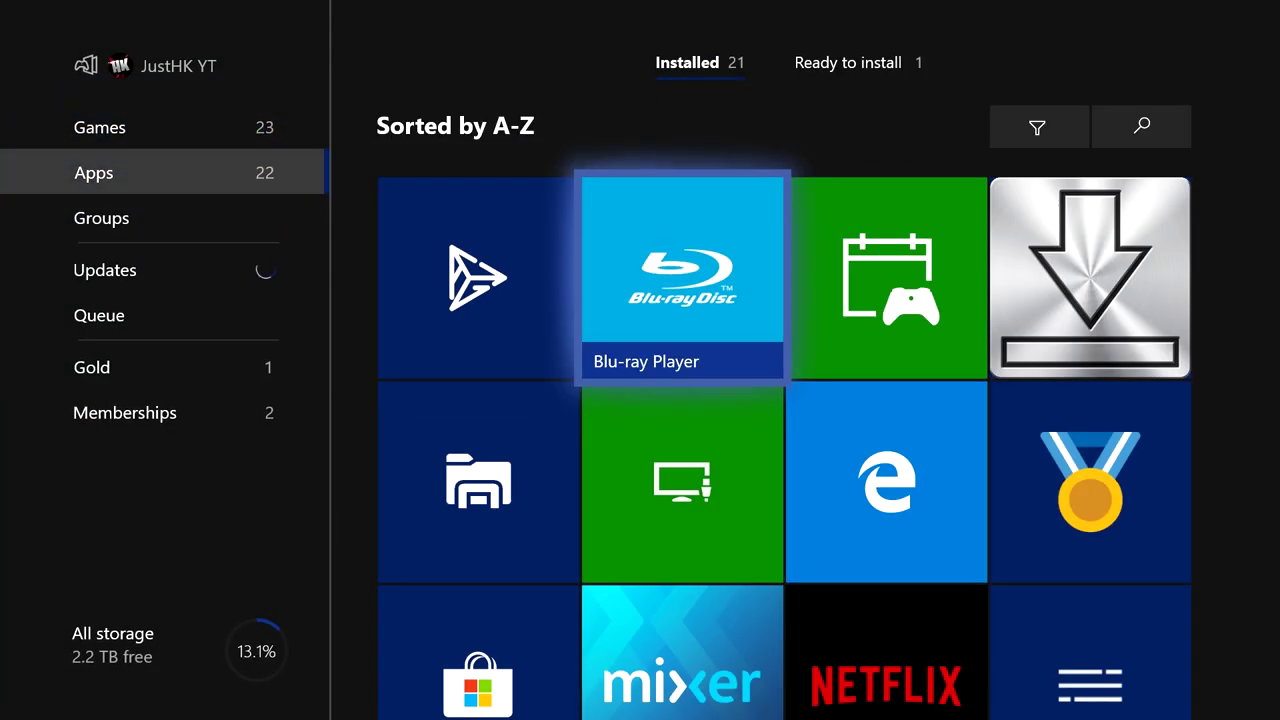
key(Down)
key(Down)
key(Down)
key(Right)
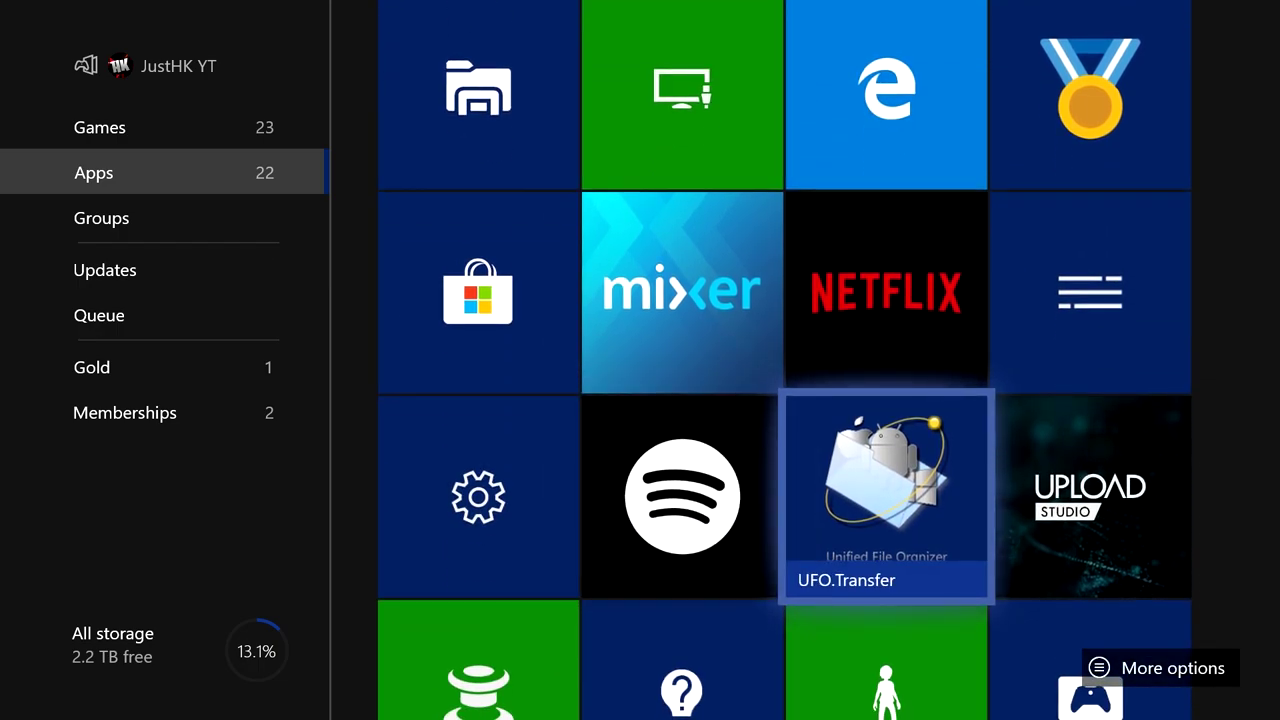
Open the TV & display options in the console's general settings
key(super)
key(Right)
key(Right)
key(Right)
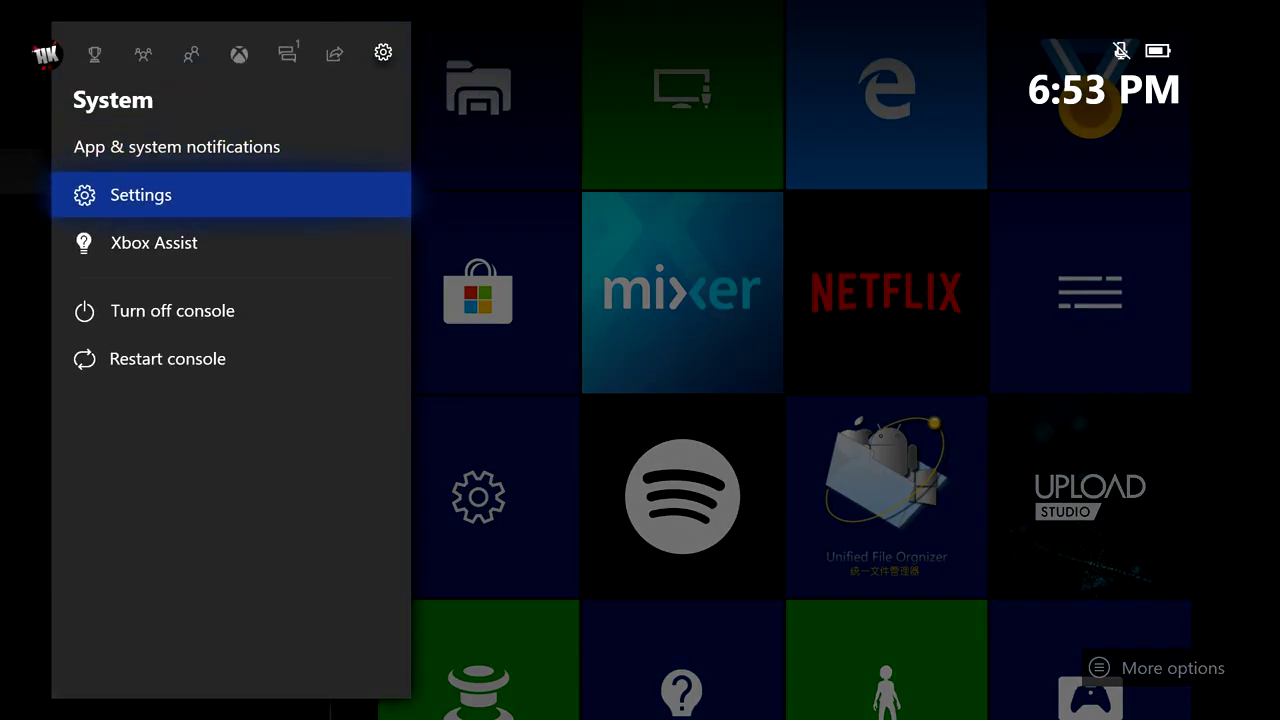
key(Return)
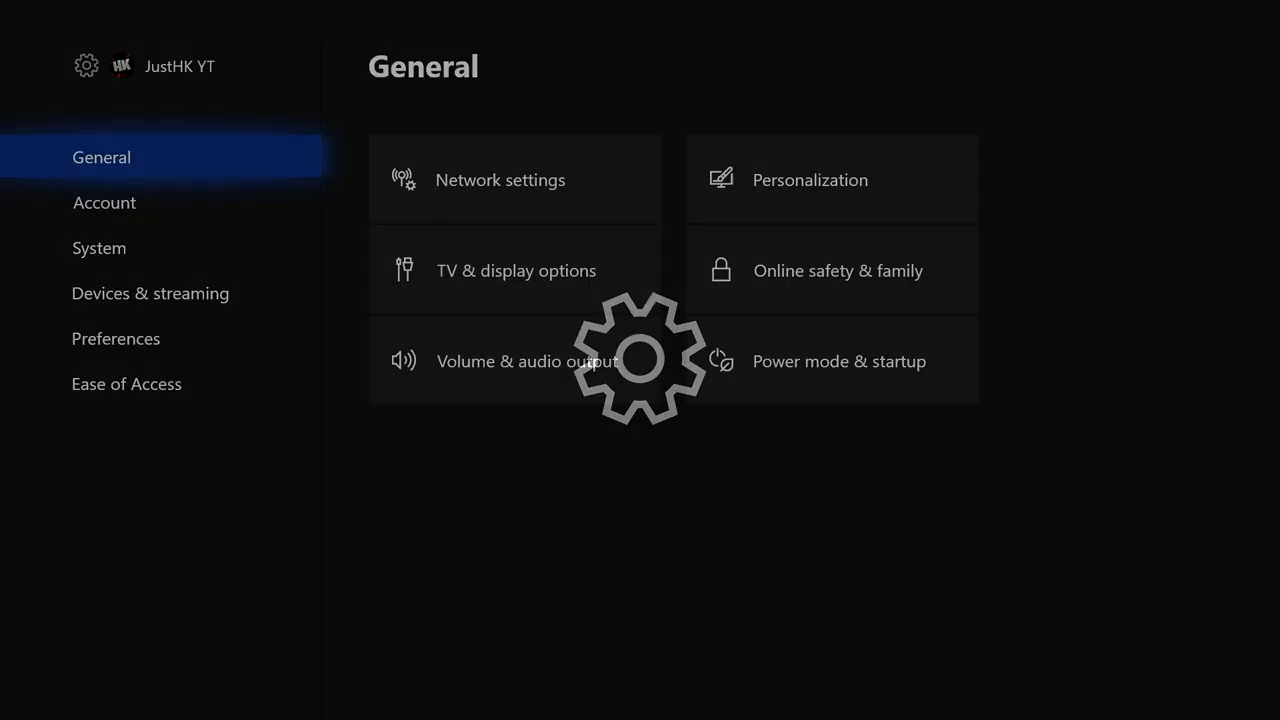
key(Right)
key(Down)
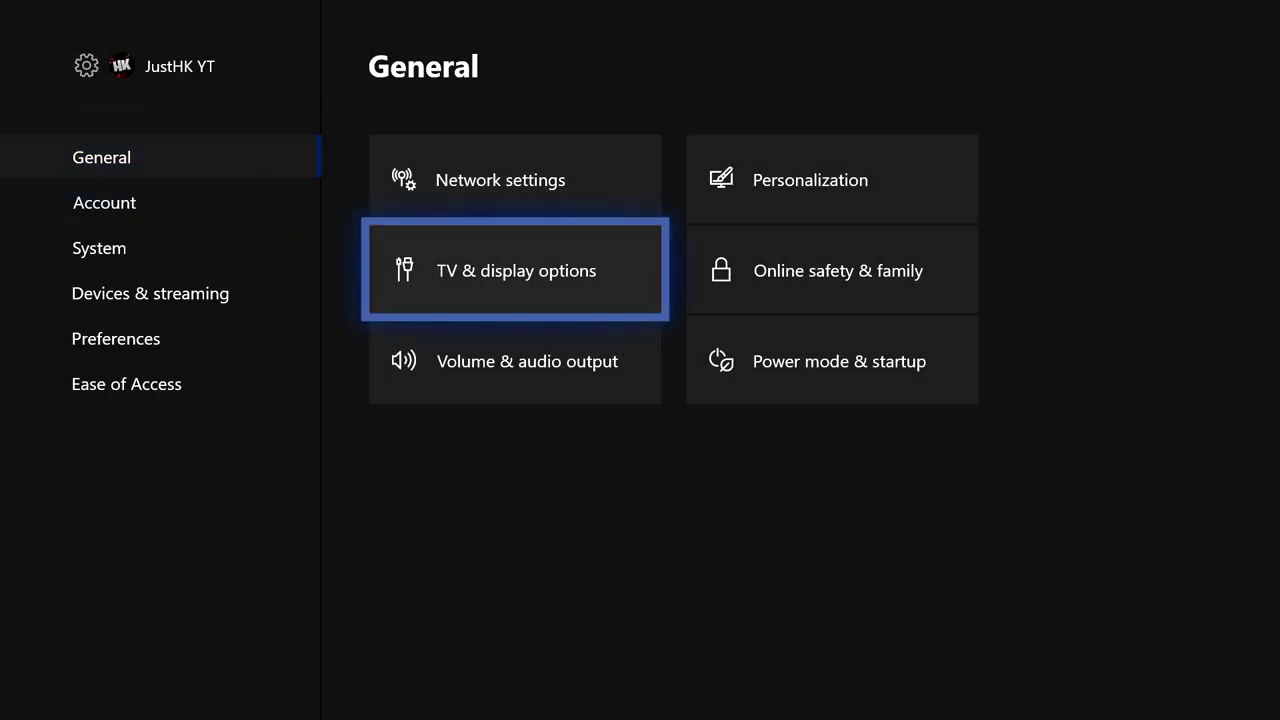
key(Return)
Open the Video fidelity & overscan settings and switch Apps can add a border on and off again
key(Right)
key(Right)
key(Down)
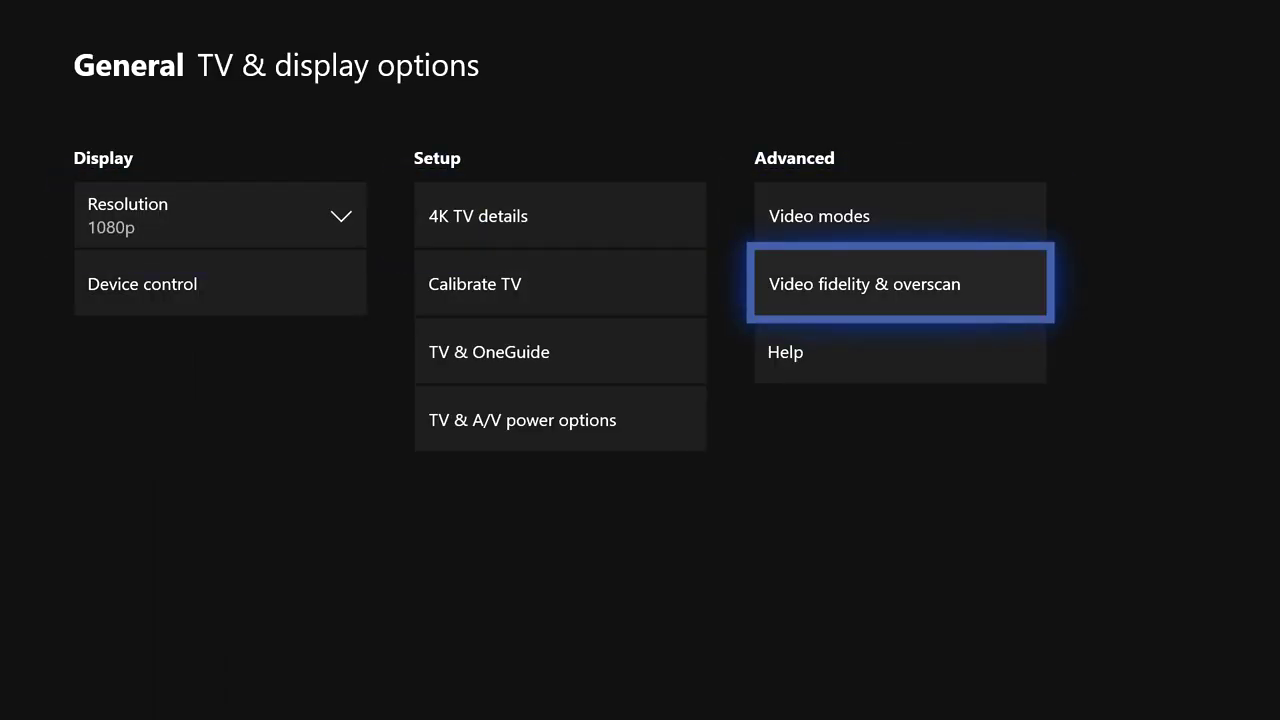
key(Return)
key(Right)
key(Right)
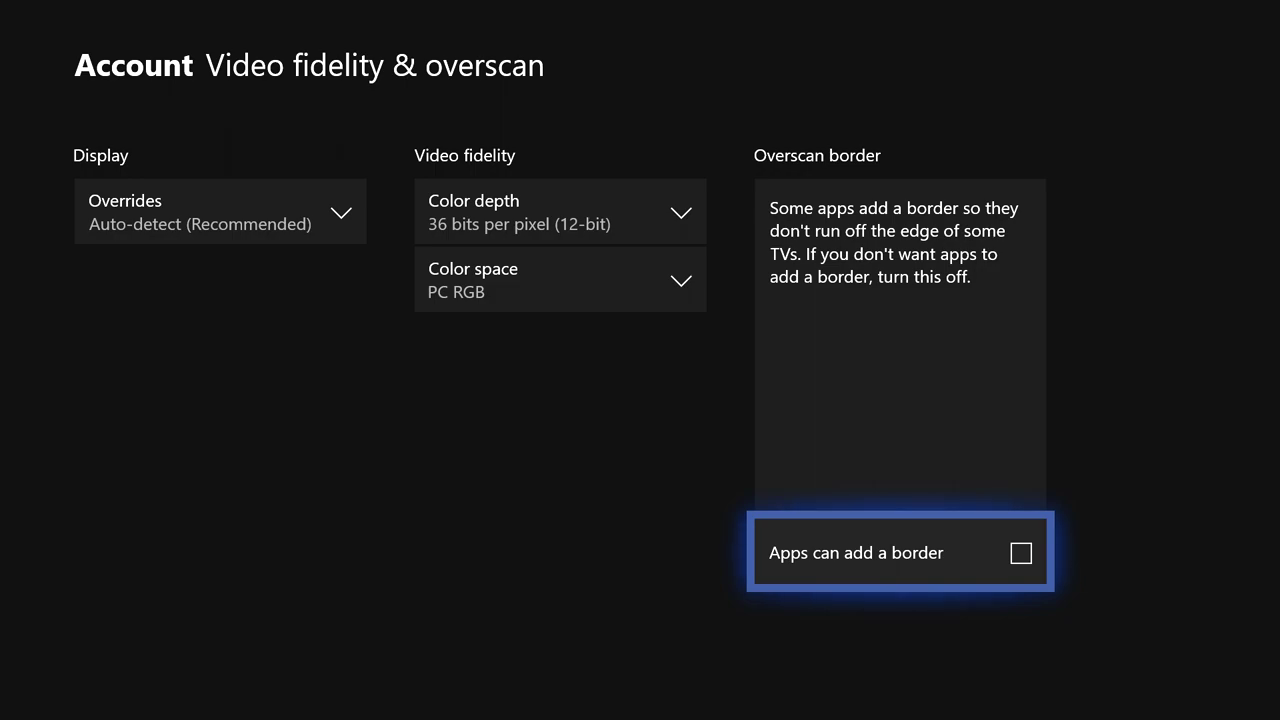
key(Return)
key(Return)
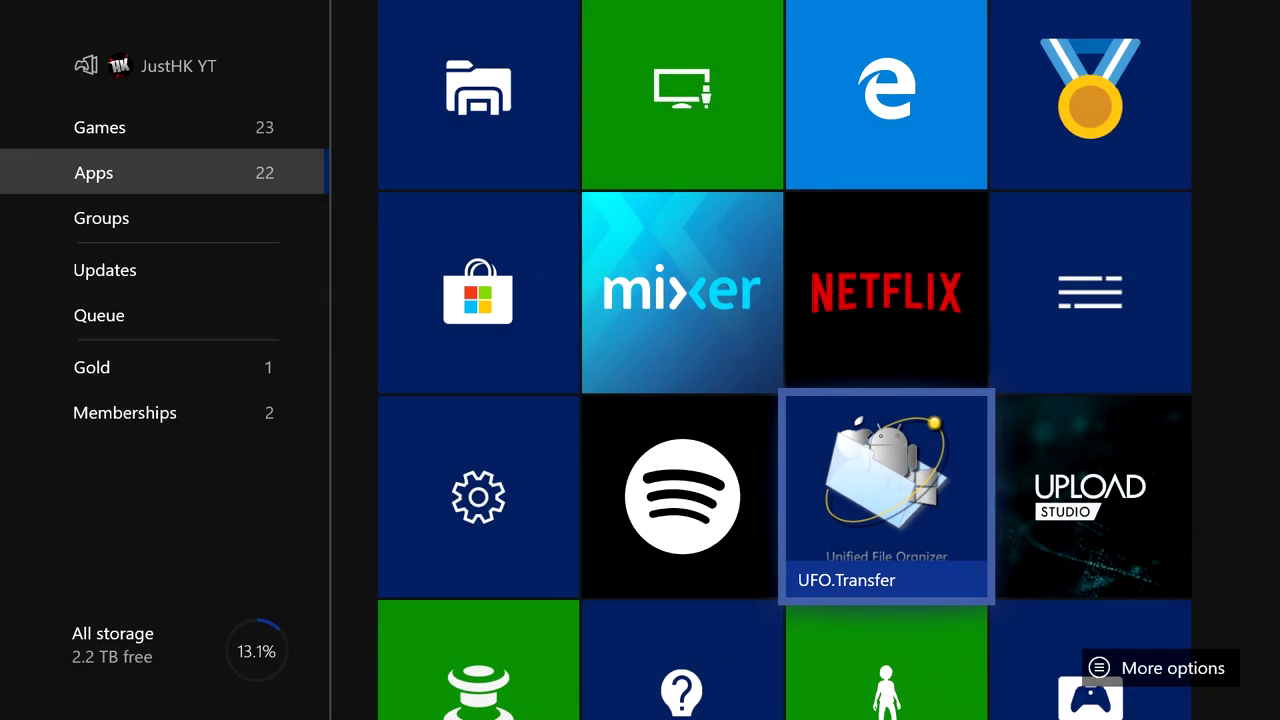
Launch UFO.Transfer and open its default folder in File Explorer from the app's settings
key(Return)
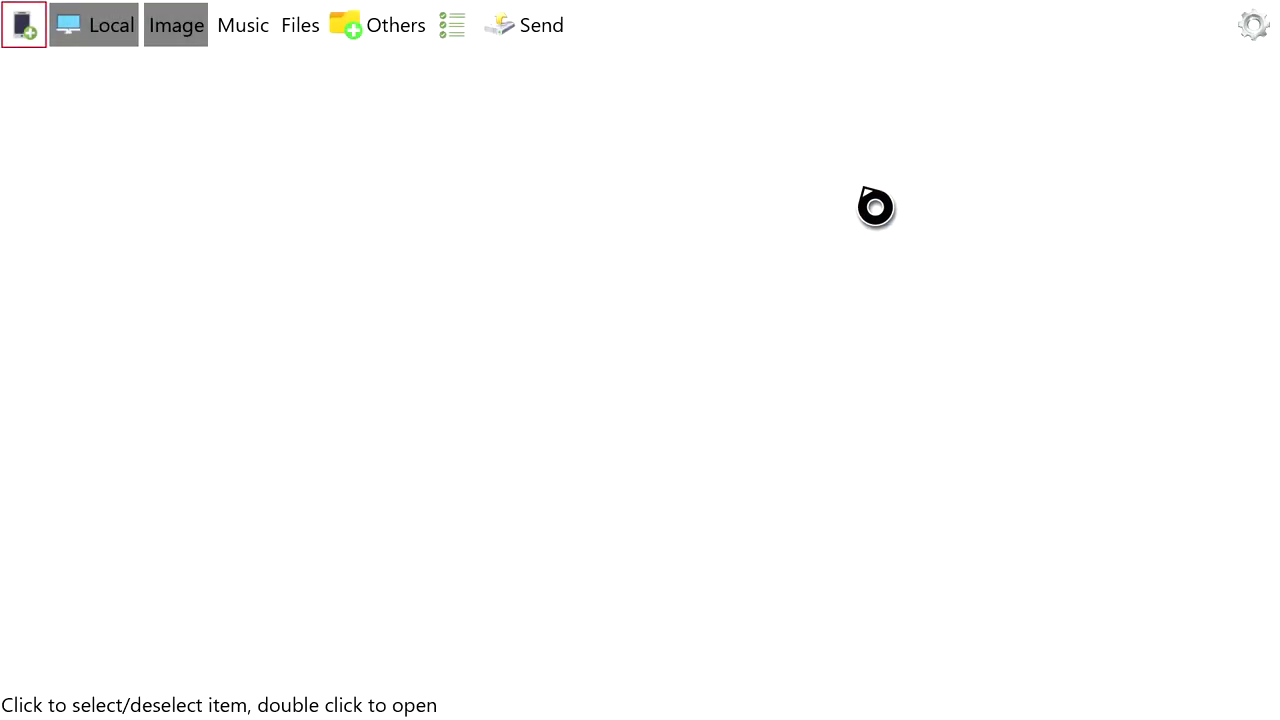
click(1259, 47)
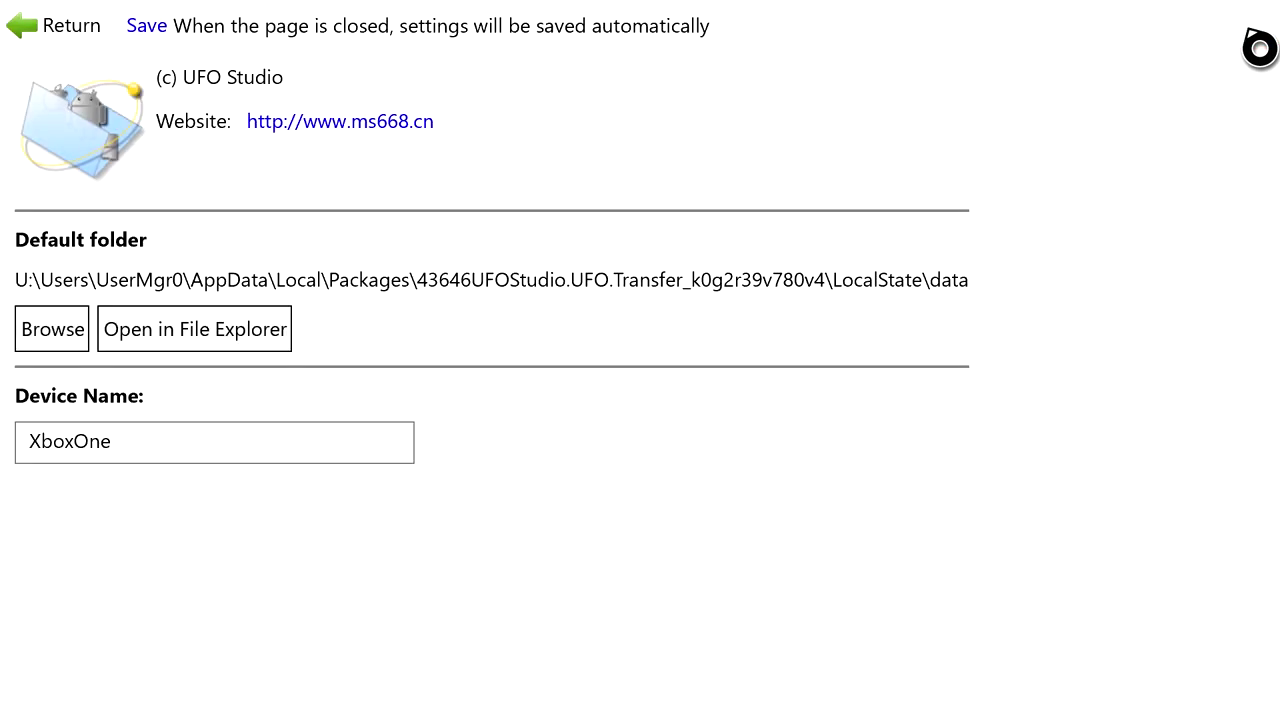
click(243, 326)
click(241, 341)
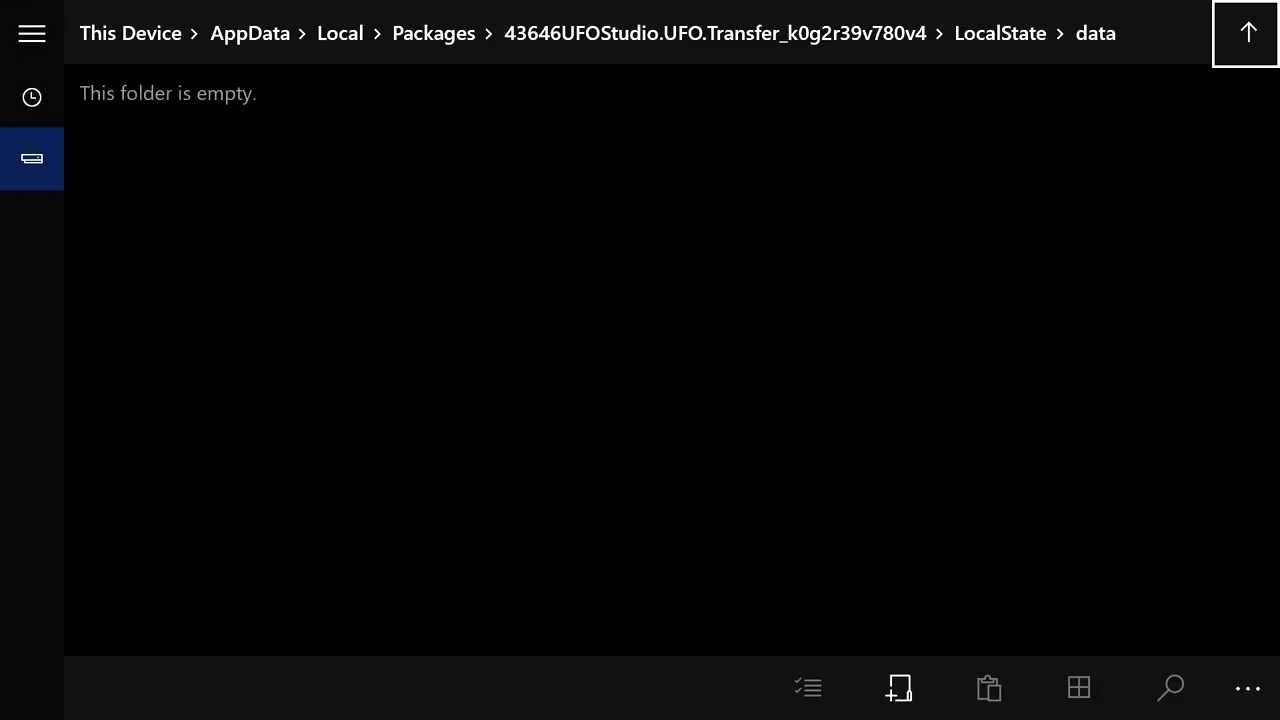
Go up from the UFO.Transfer data folder to the Packages folder
key(Left)
key(Left)
key(Left)
key(Left)
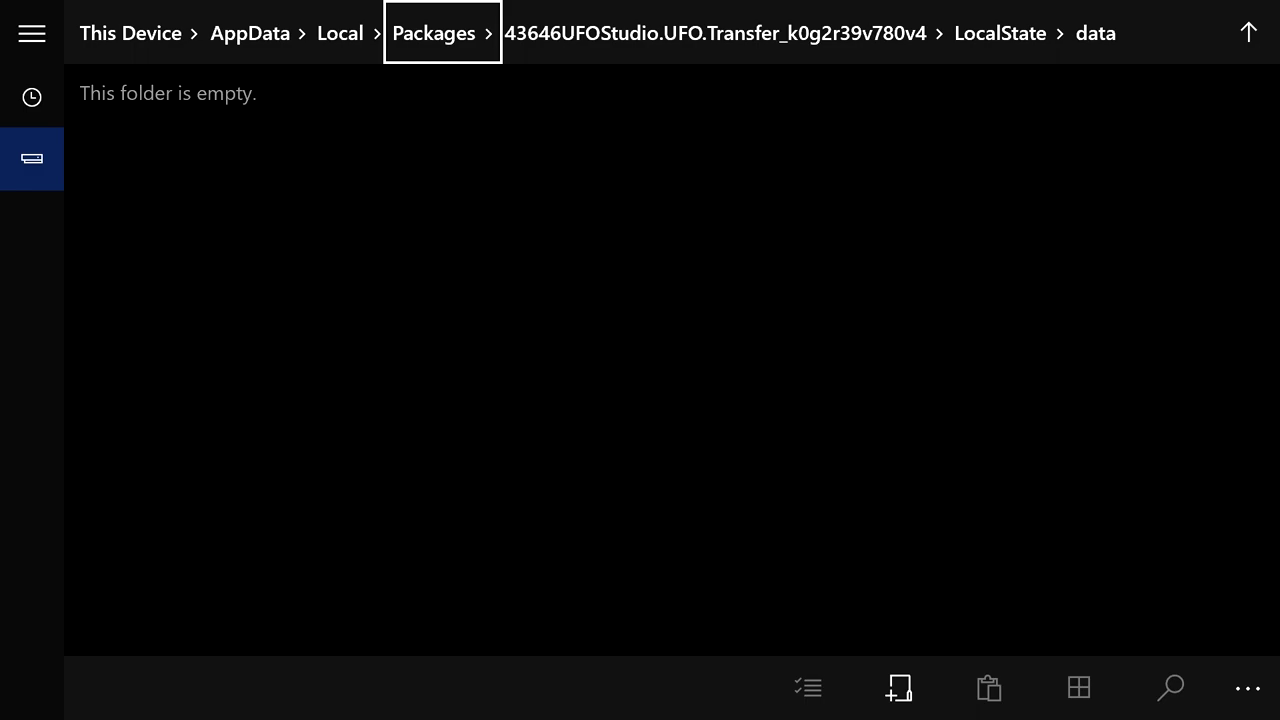
key(Return)
Look through the app folders in Packages for the file downloader and Minecraft packages
key(Right)
key(Left)
key(Right)
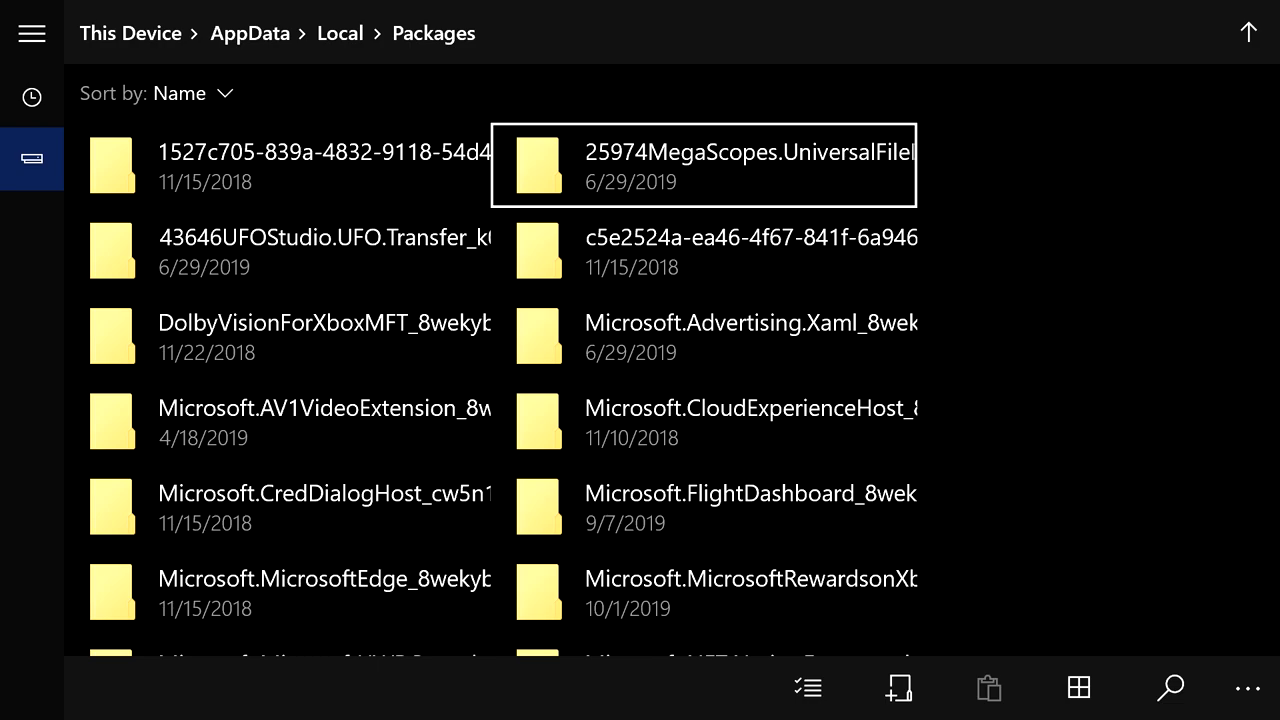
key(Down)
key(Down)
key(Down)
key(Down)
key(Down)
key(Down)
key(Down)
key(Down)
key(Down)
key(Down)
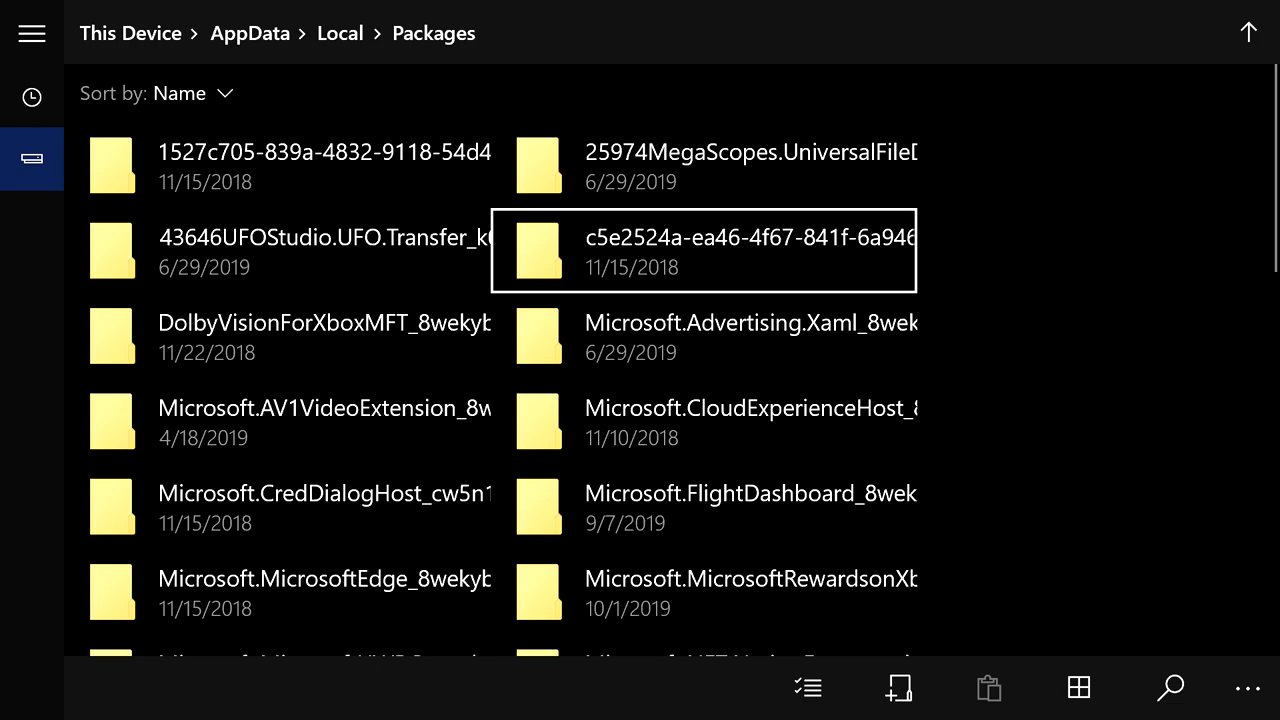
key(Up)
key(Up)
key(Up)
key(Up)
key(Up)
key(Up)
key(Up)
key(Up)
key(Up)
key(Up)
key(Up)
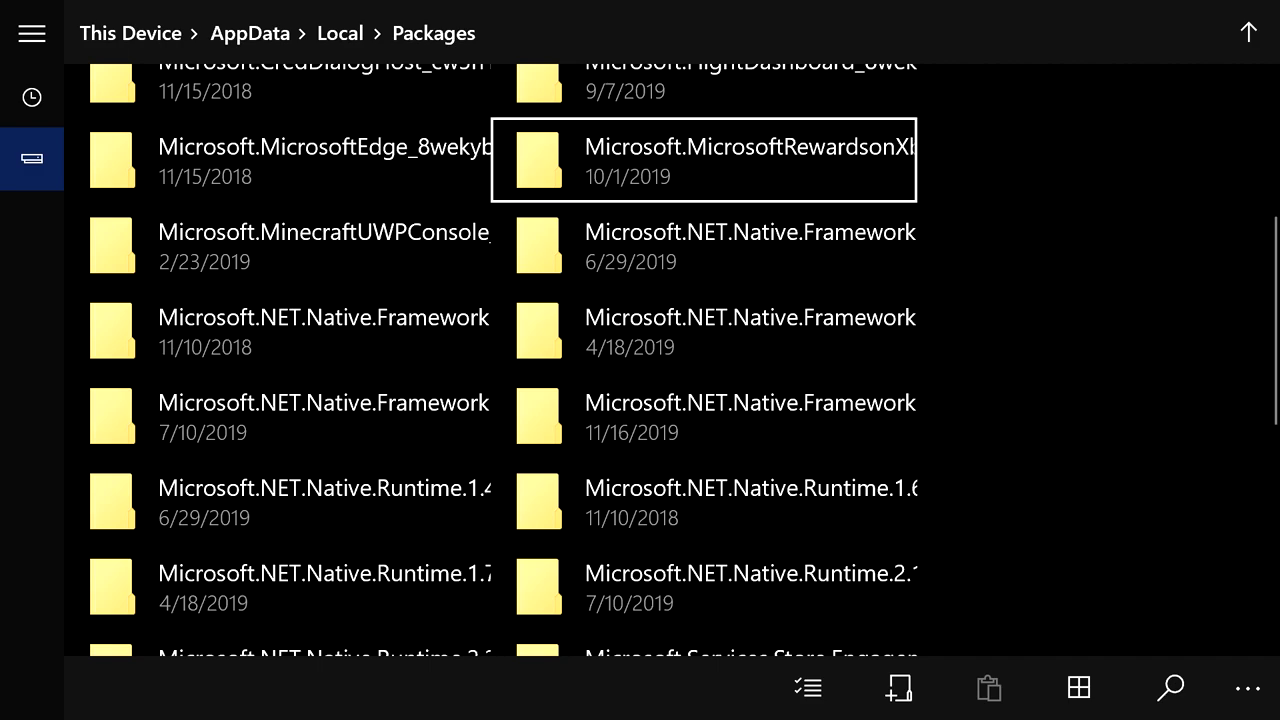
Open the LocalState folder inside the 25974MegaScopes.UniversalFileDownloader package
key(Down)
key(Return)
key(Down)
key(Right)
key(Down)
key(Return)
Copy the Vehicles folder from the file downloader's LocalState folder
key(Down)
key(Right)
key(Down)
key(Down)
key(Down)
key(Left)
key(Right)
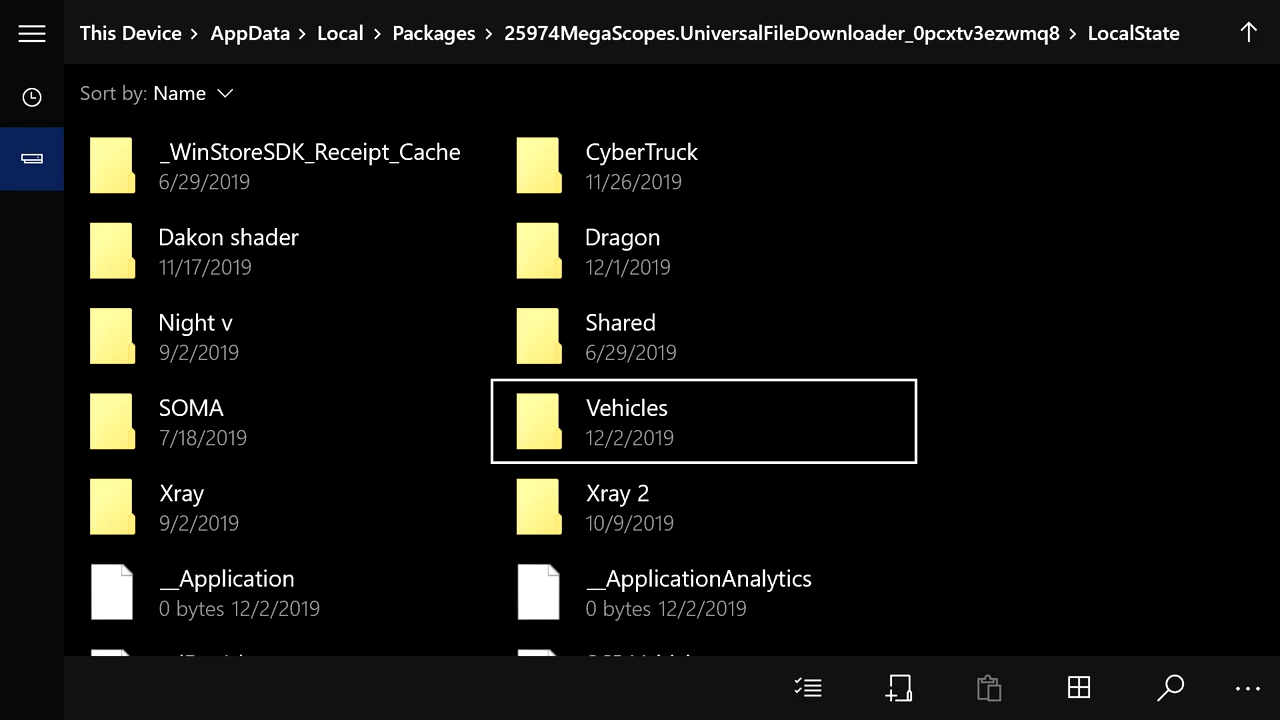
key(Down)
key(Up)
key(shift+F10)
key(Down)
key(Down)
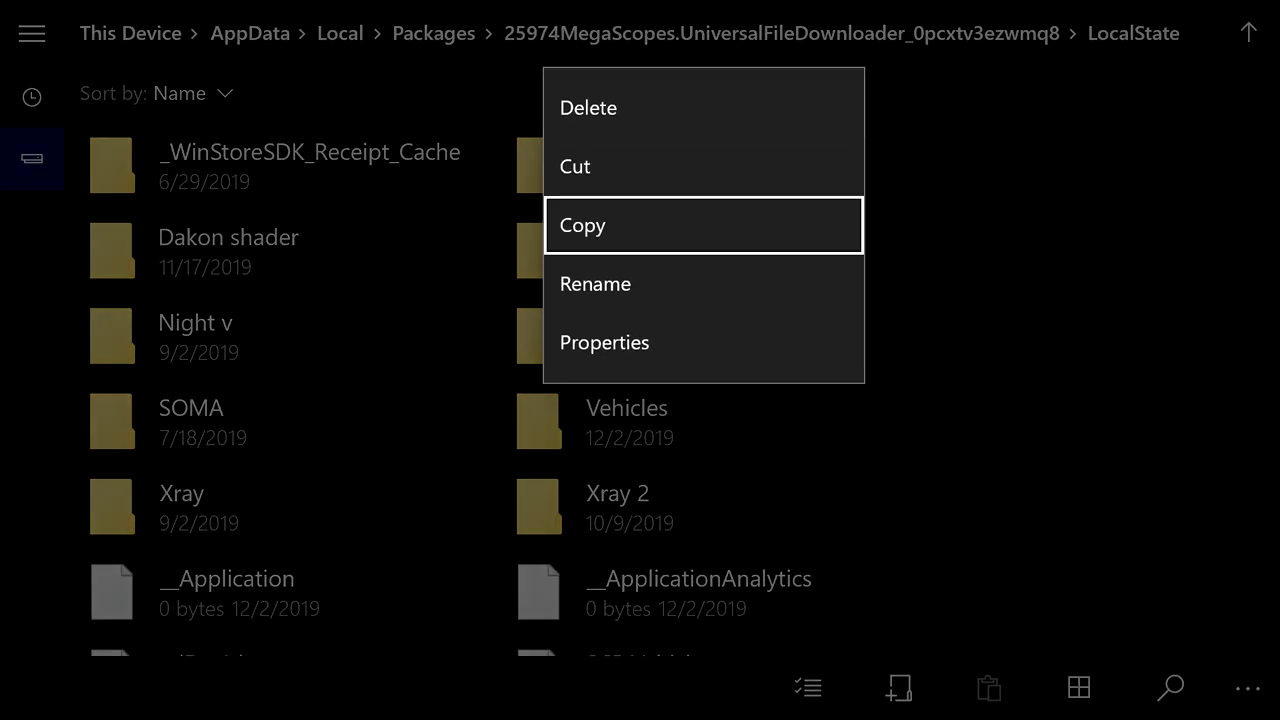
key(Return)
Go back up from the file downloader's LocalState folder to the Packages folder
key(Up)
key(Up)
key(Up)
key(Up)
key(Up)
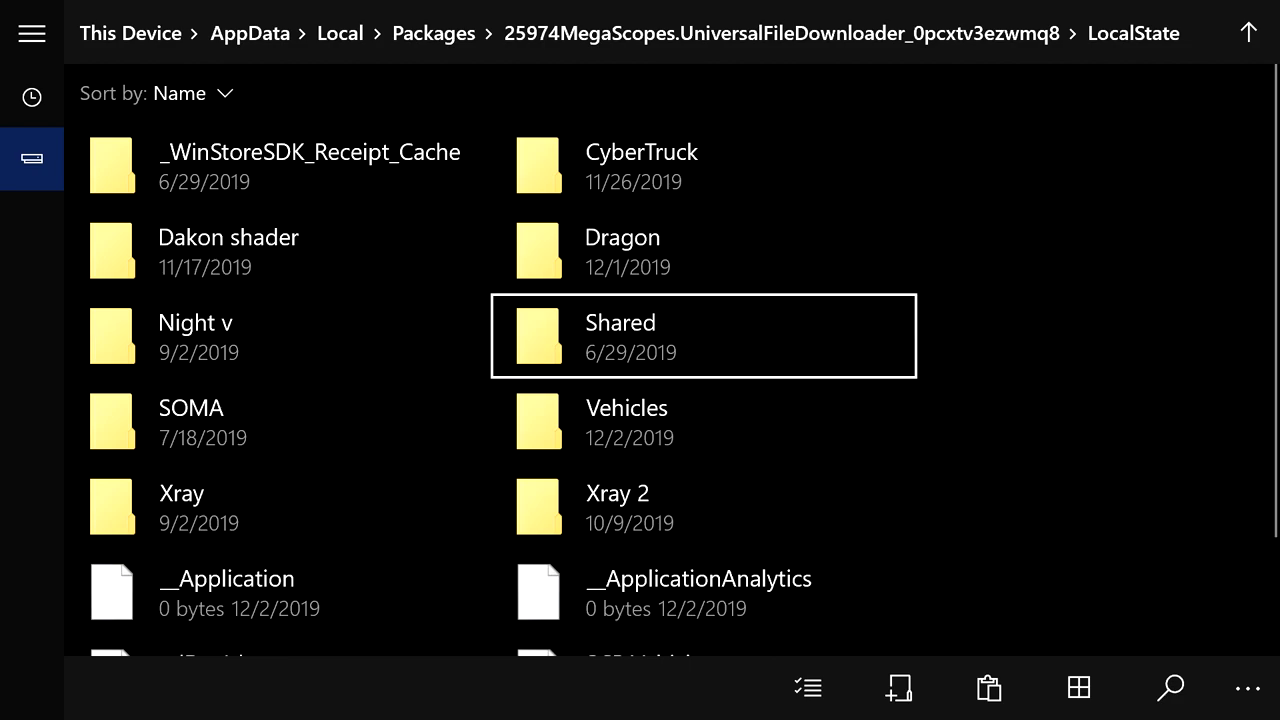
key(Right)
key(Right)
key(Right)
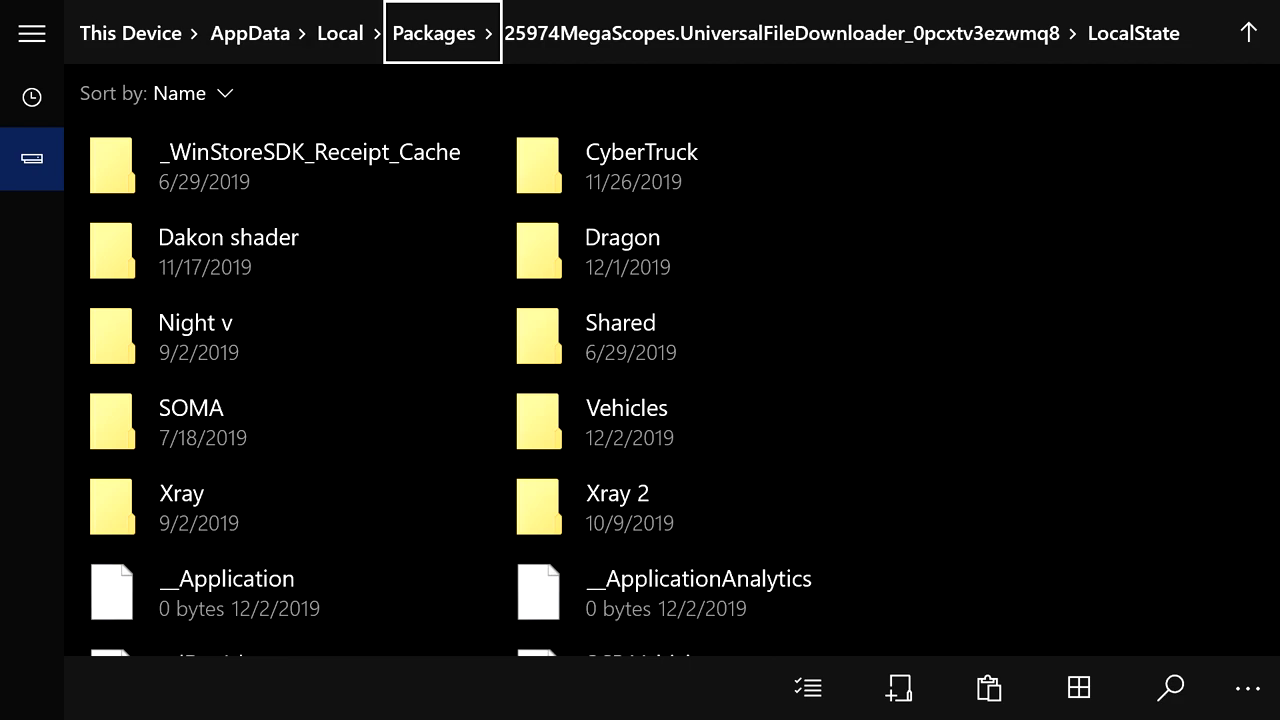
key(Return)
Open the Microsoft.MinecraftUWPConsole package folder inside Packages
key(Down)
key(Down)
key(Down)
key(Down)
key(Down)
key(Down)
key(Down)
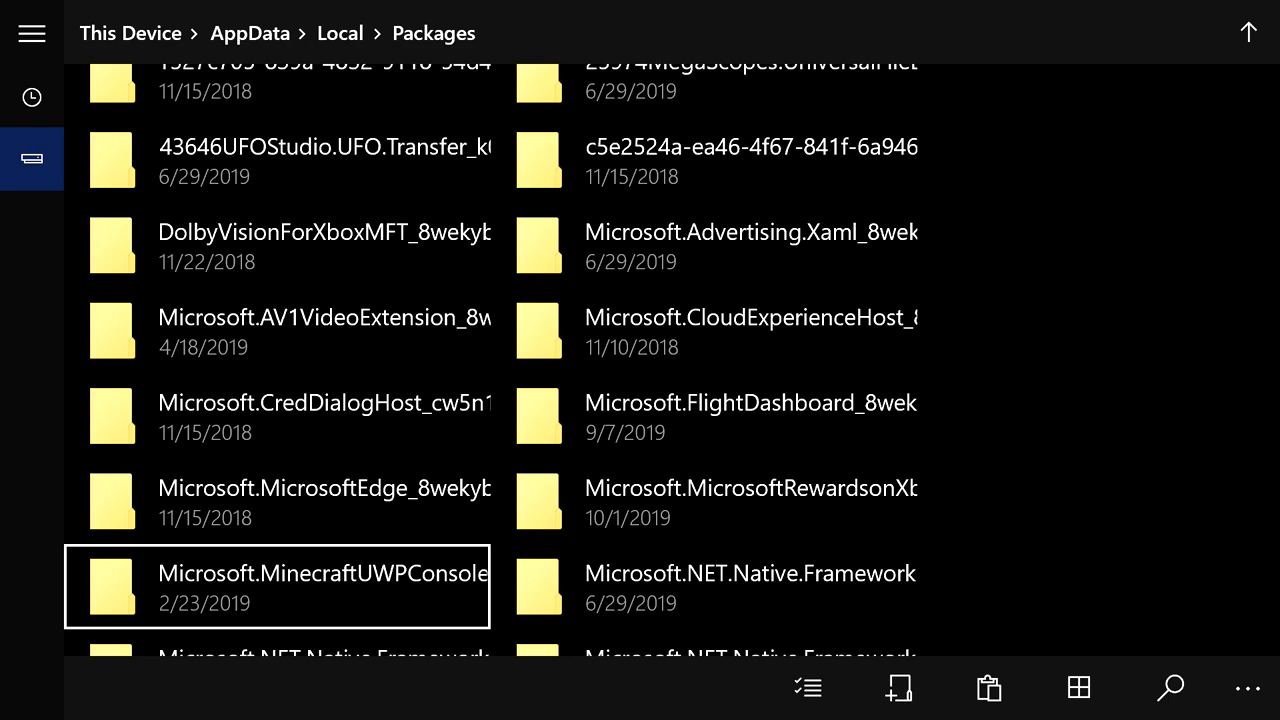
key(Return)
Go through the Minecraft package's LocalState and games folders into com.mojang
key(Right)
key(Down)
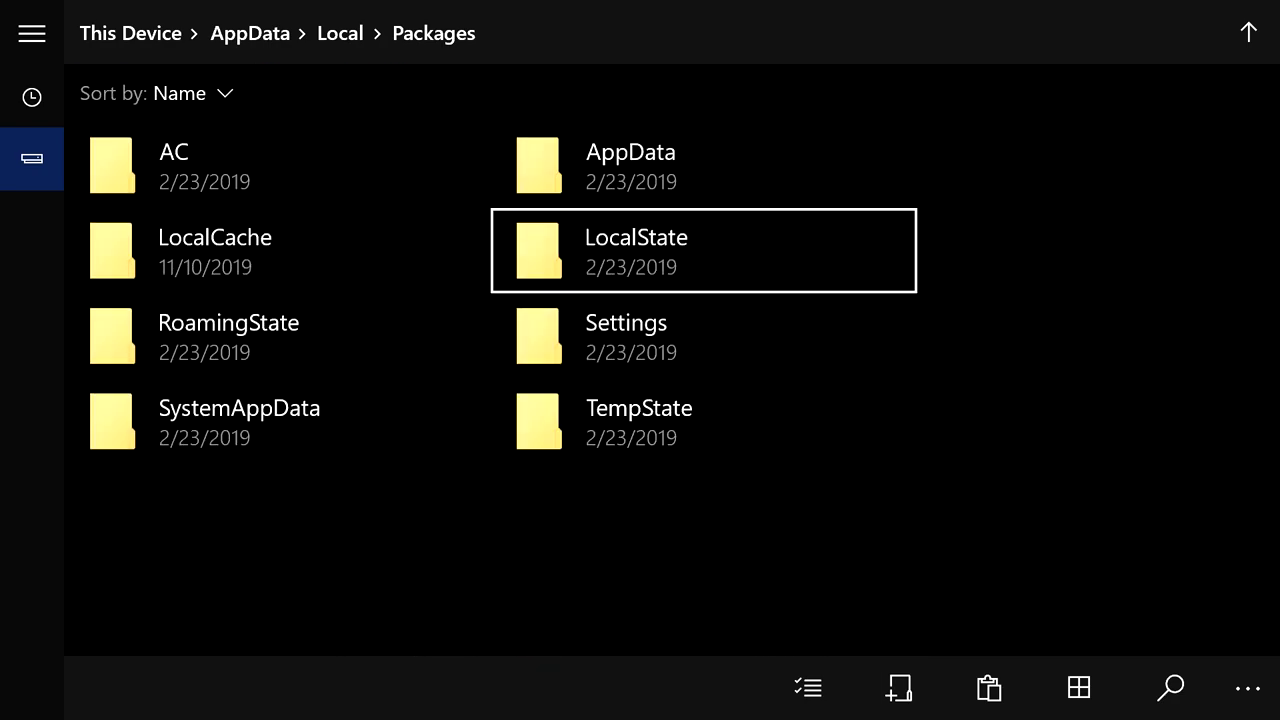
key(Return)
key(Down)
key(Return)
key(Down)
key(Return)
Examine the behavior_packs, resource_packs and other folders in com.mojang to identify where the add-on packs belong
key(Down)
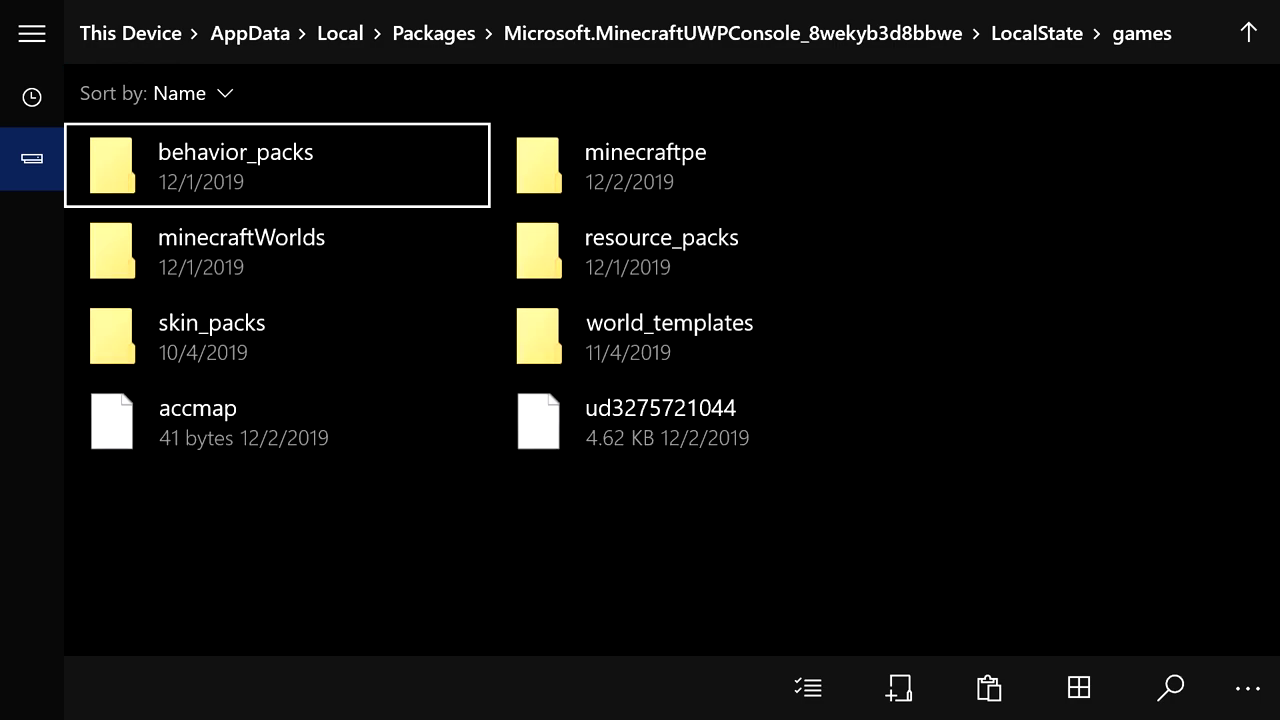
key(Right)
key(Down)
key(Down)
key(Left)
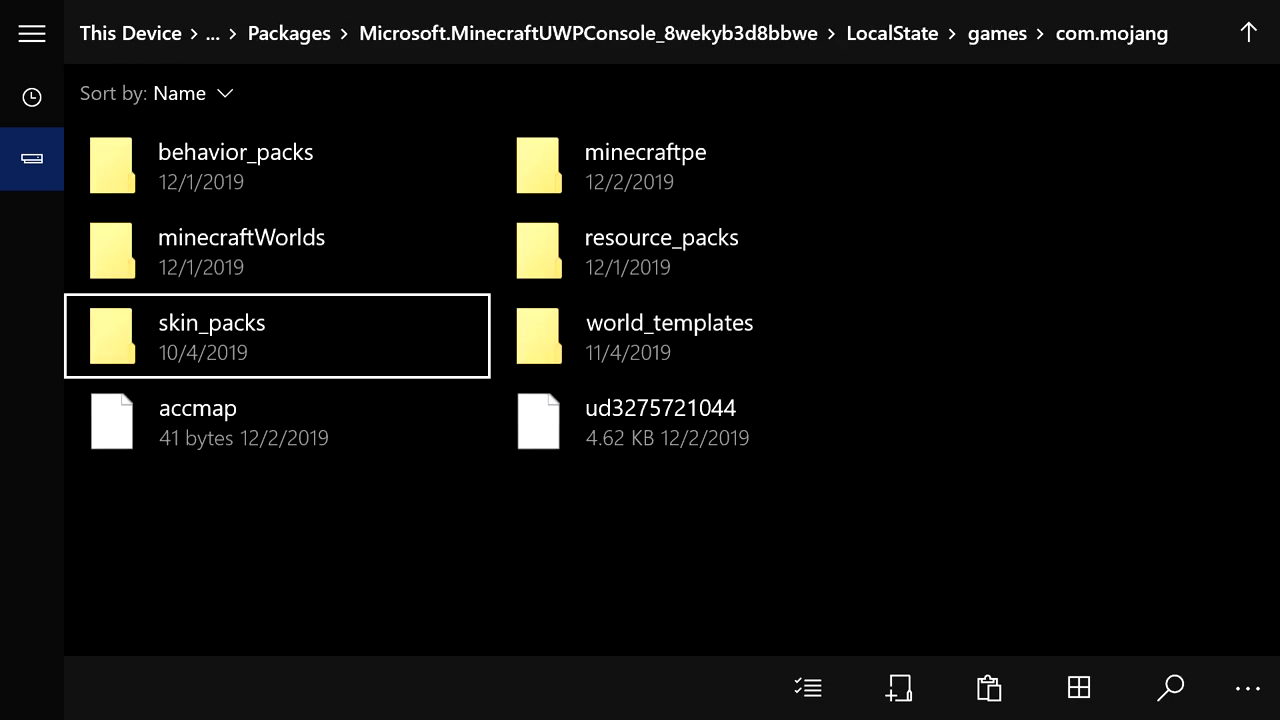
key(Up)
key(Up)
key(Right)
key(Down)
key(Down)
key(Left)
key(Up)
key(Right)
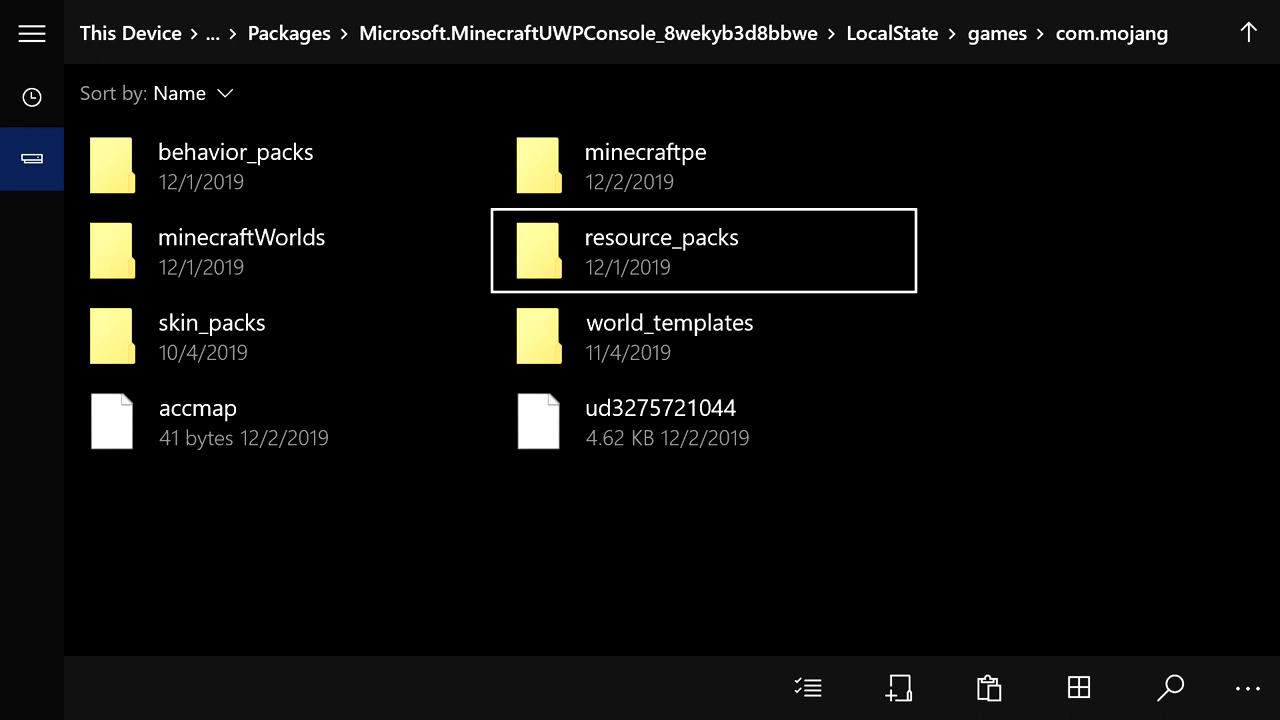
key(Left)
key(Up)
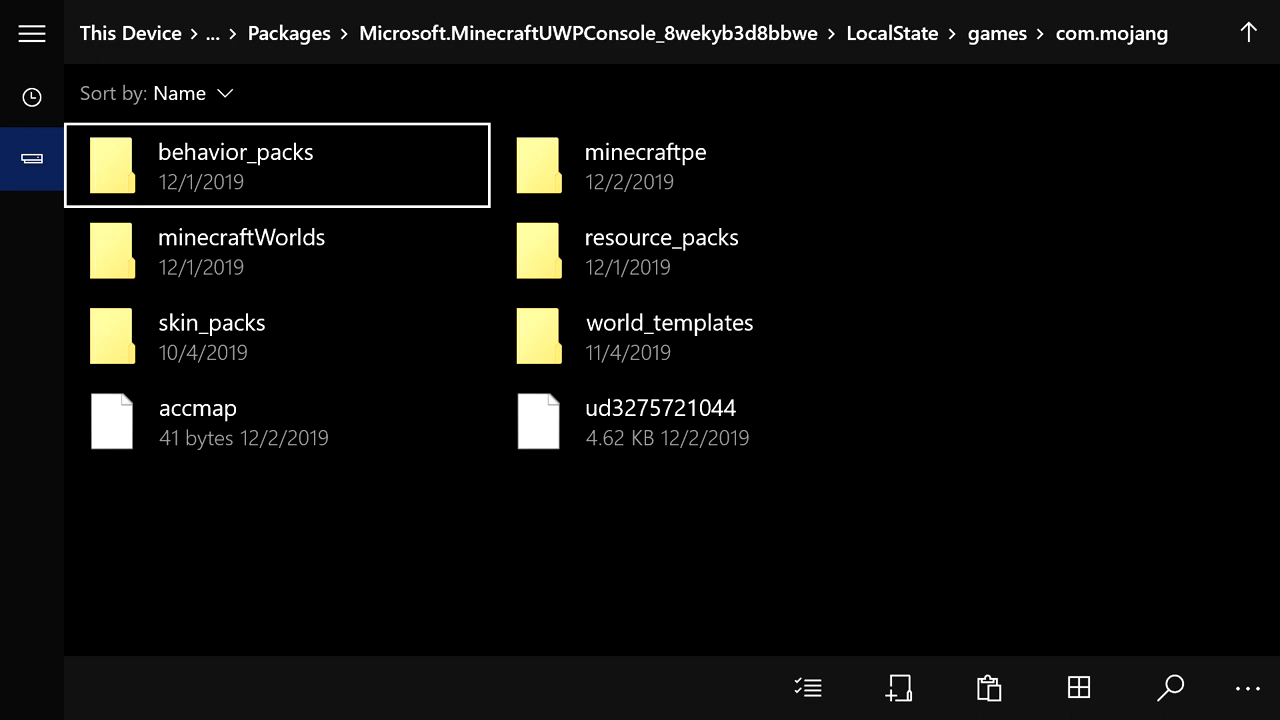
key(Right)
key(Down)
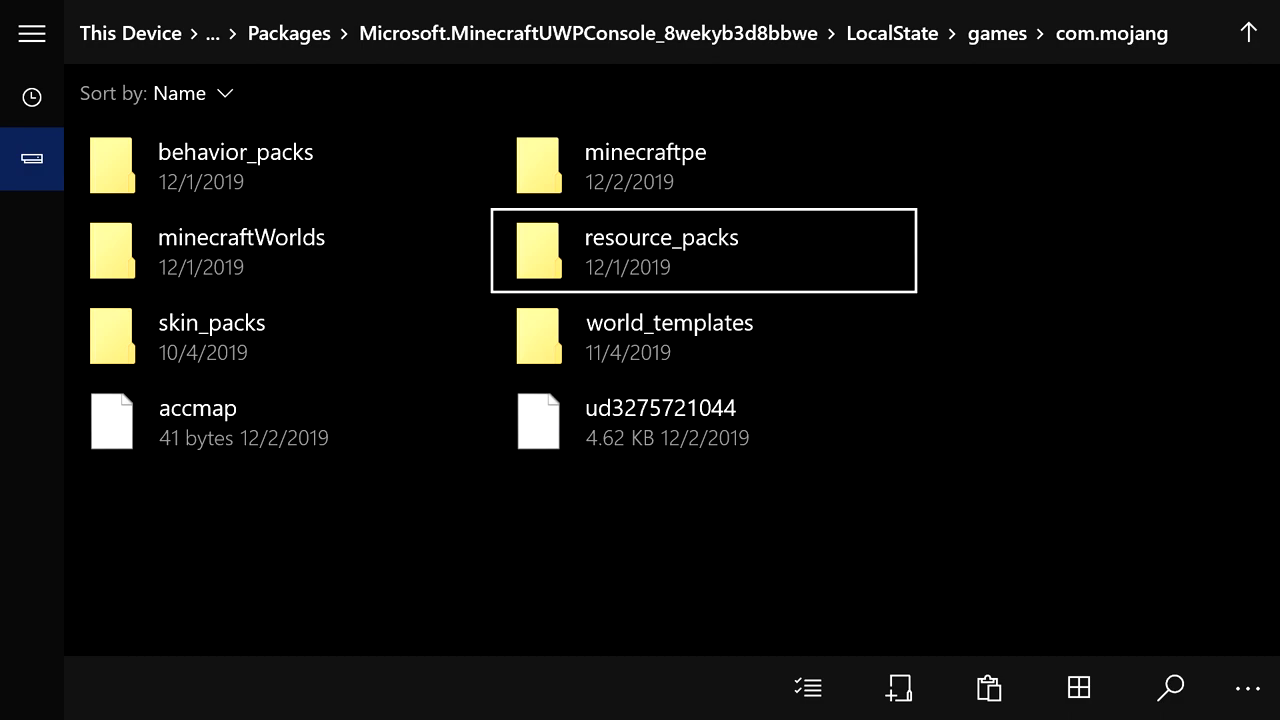
key(Down)
key(Down)
key(Down)
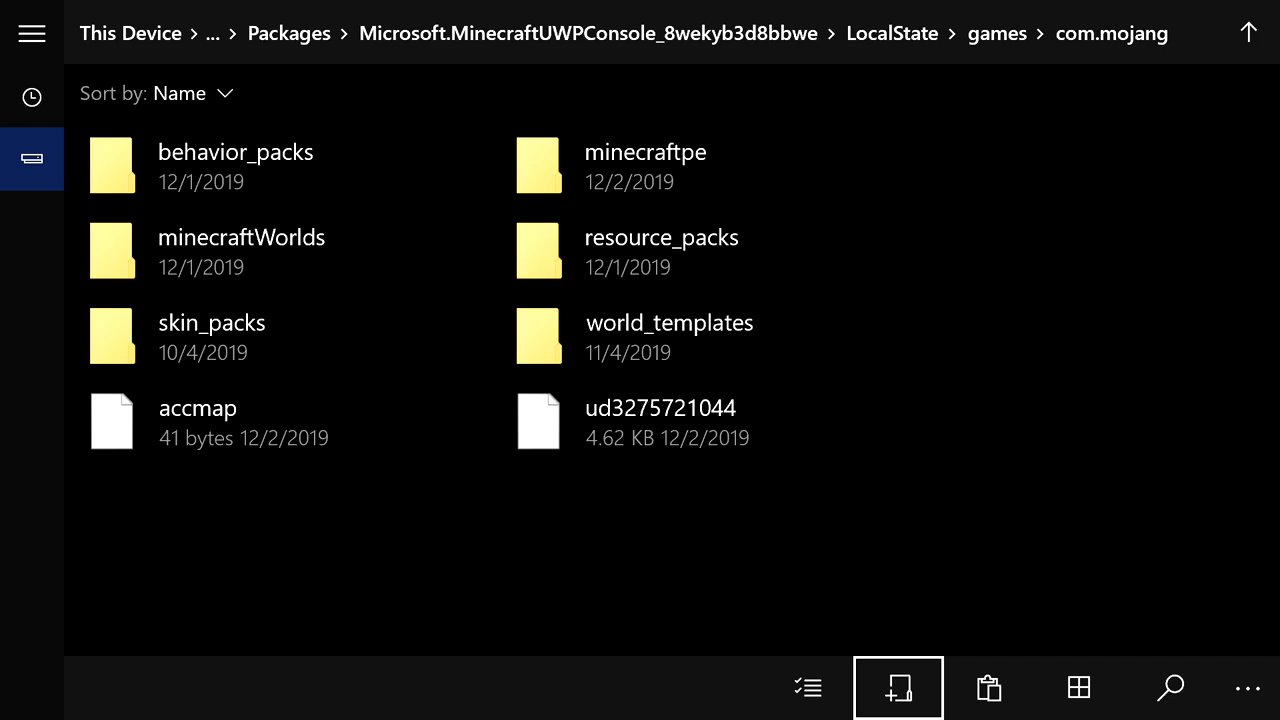
key(Return)
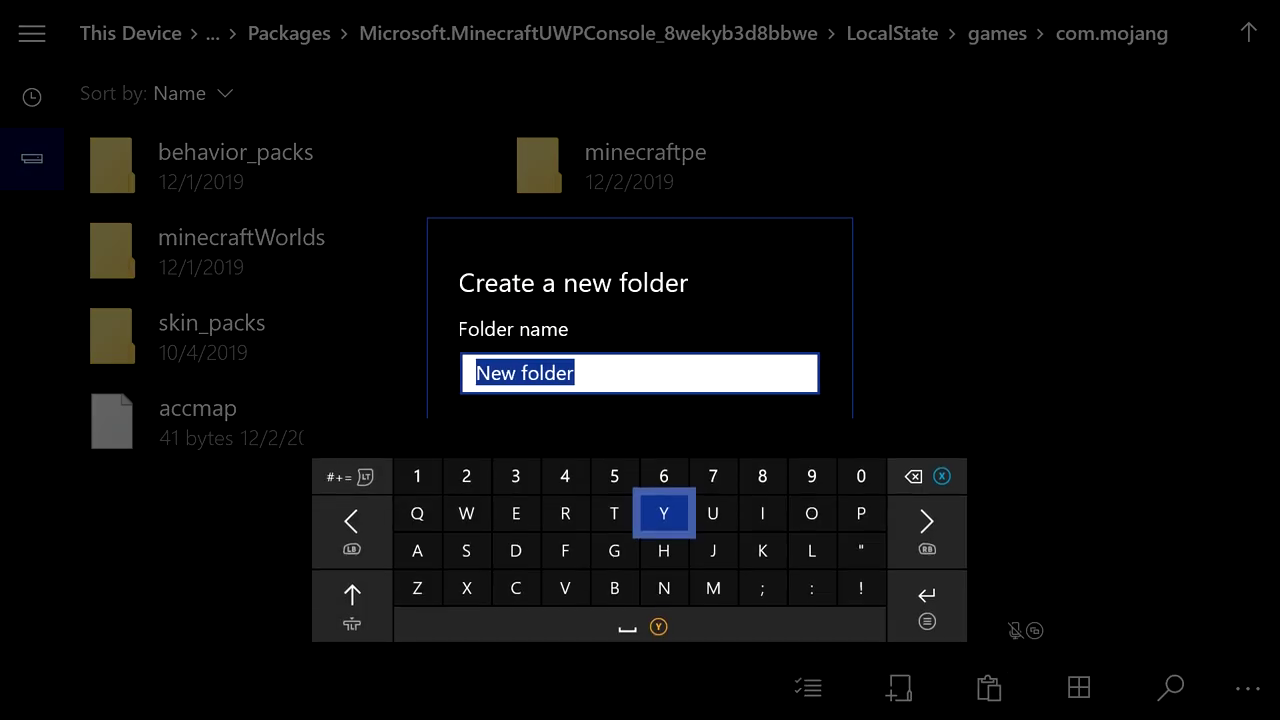
key(Escape)
key(Down)
key(Right)
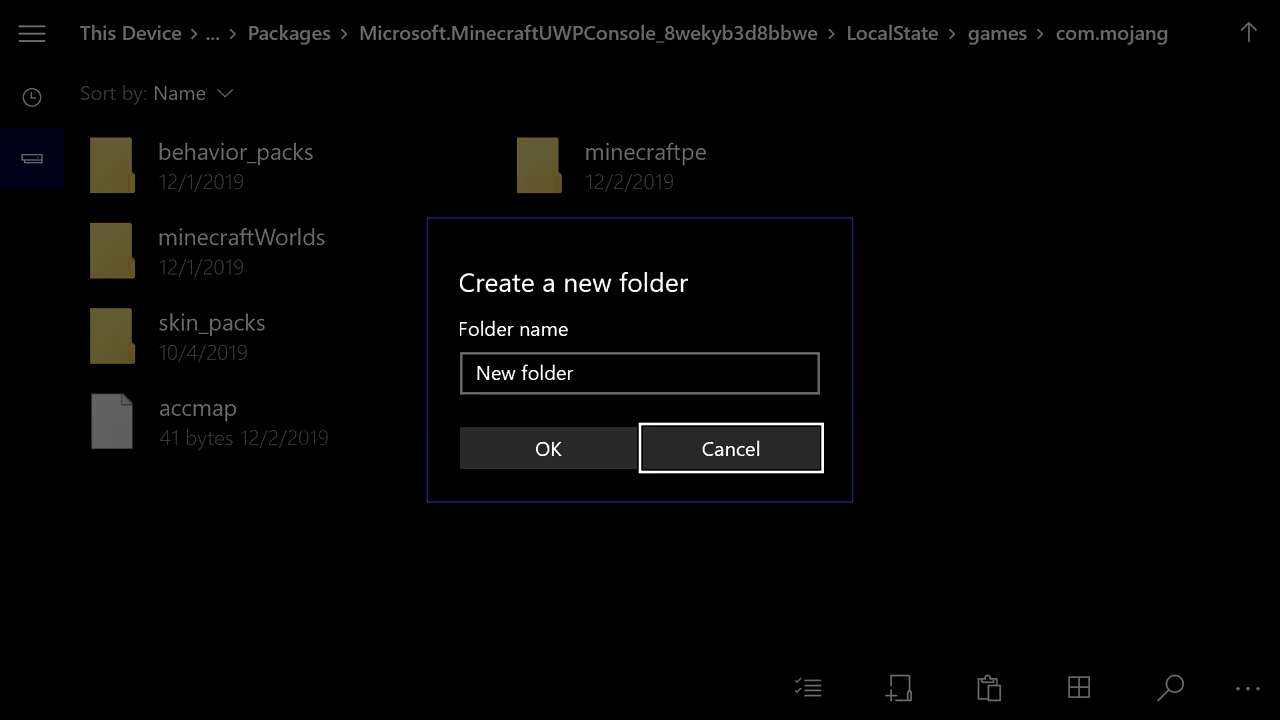
key(Return)
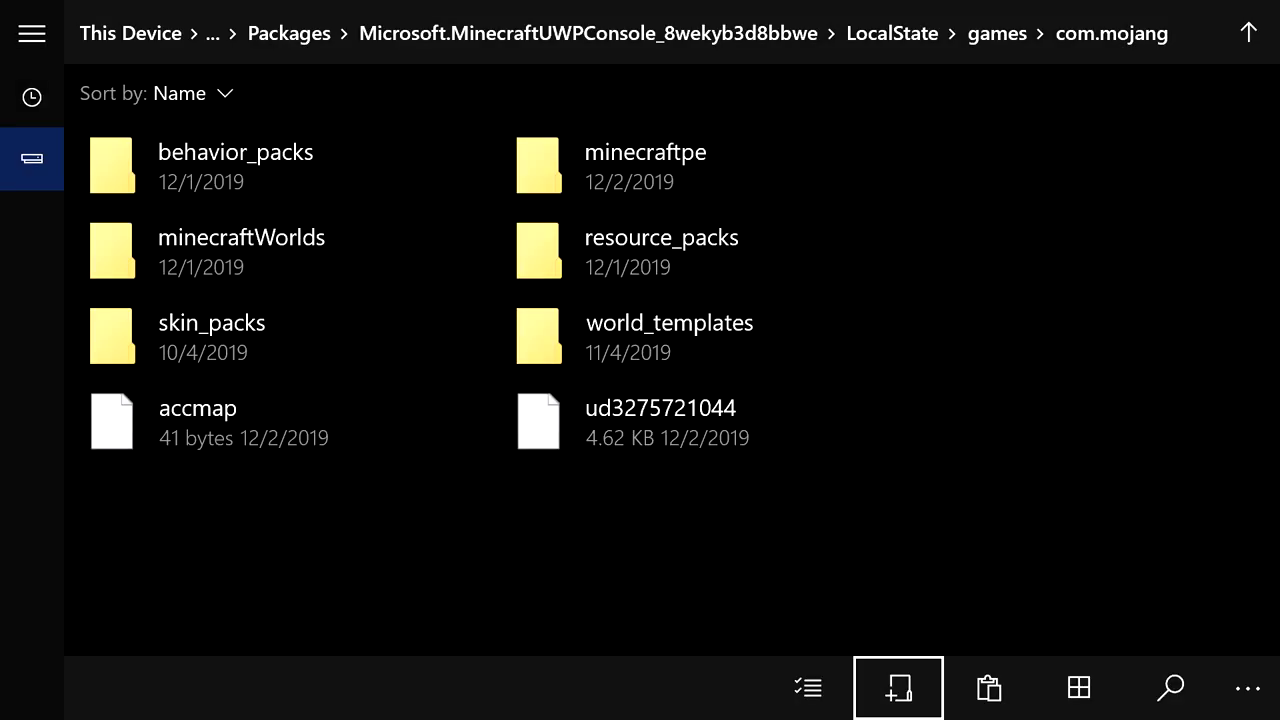
Open the behavior_packs folder in com.mojang
key(Up)
key(Up)
key(Up)
key(Left)
key(Up)
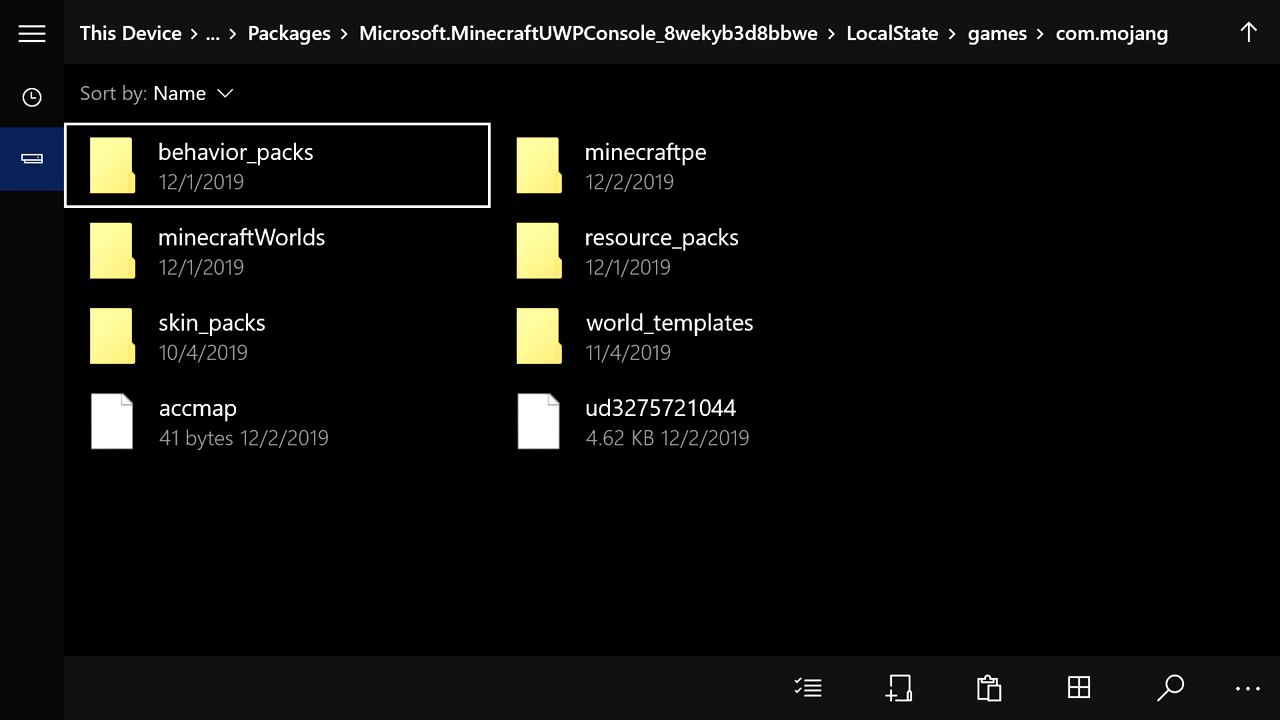
key(Return)
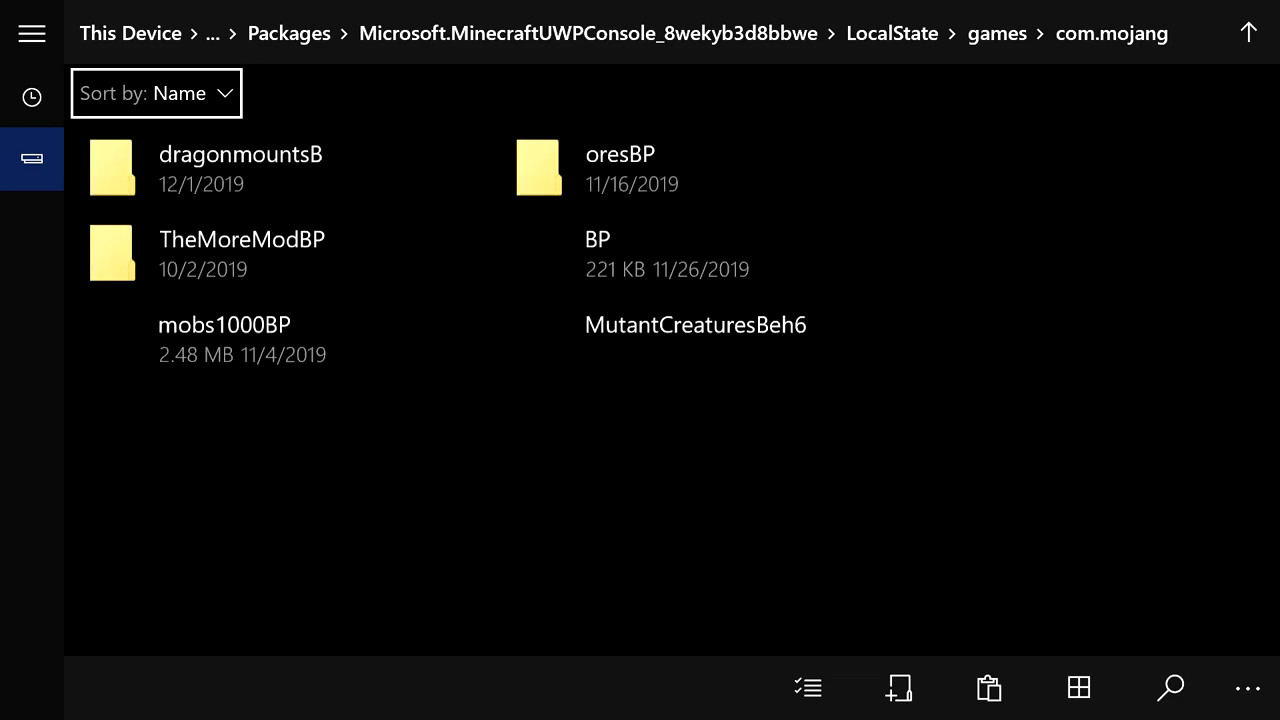
Paste the copied Vehicles folder into behavior_packs
key(Down)
key(Down)
key(Down)
key(Down)
key(Right)
key(Right)
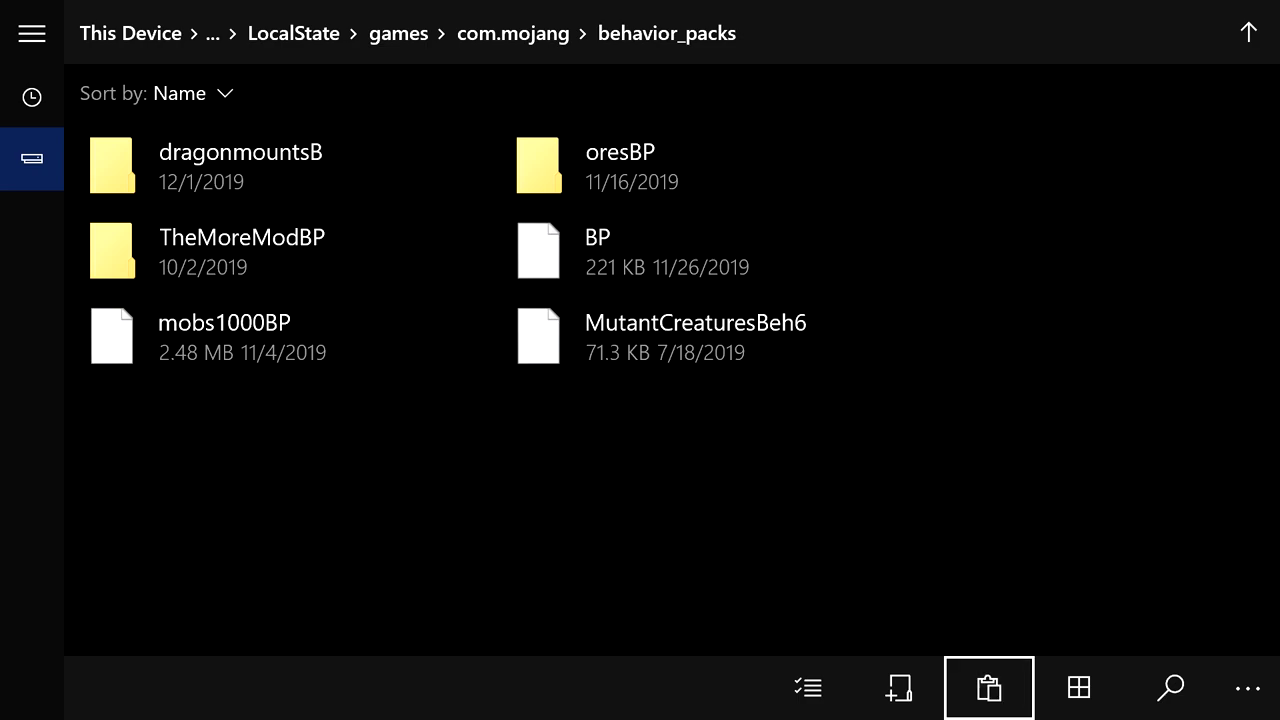
key(Return)
Open the pasted Vehicles folder inside behavior_packs
key(Right)
key(Up)
key(Up)
key(Right)
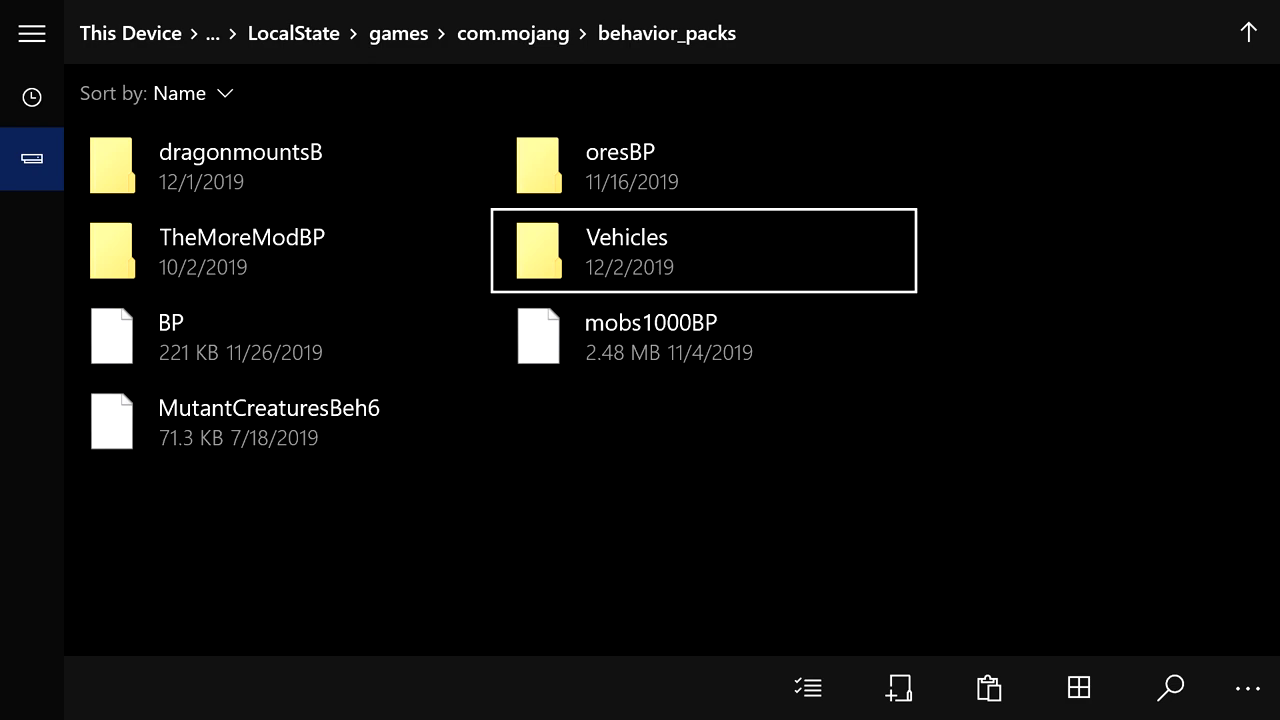
key(Return)
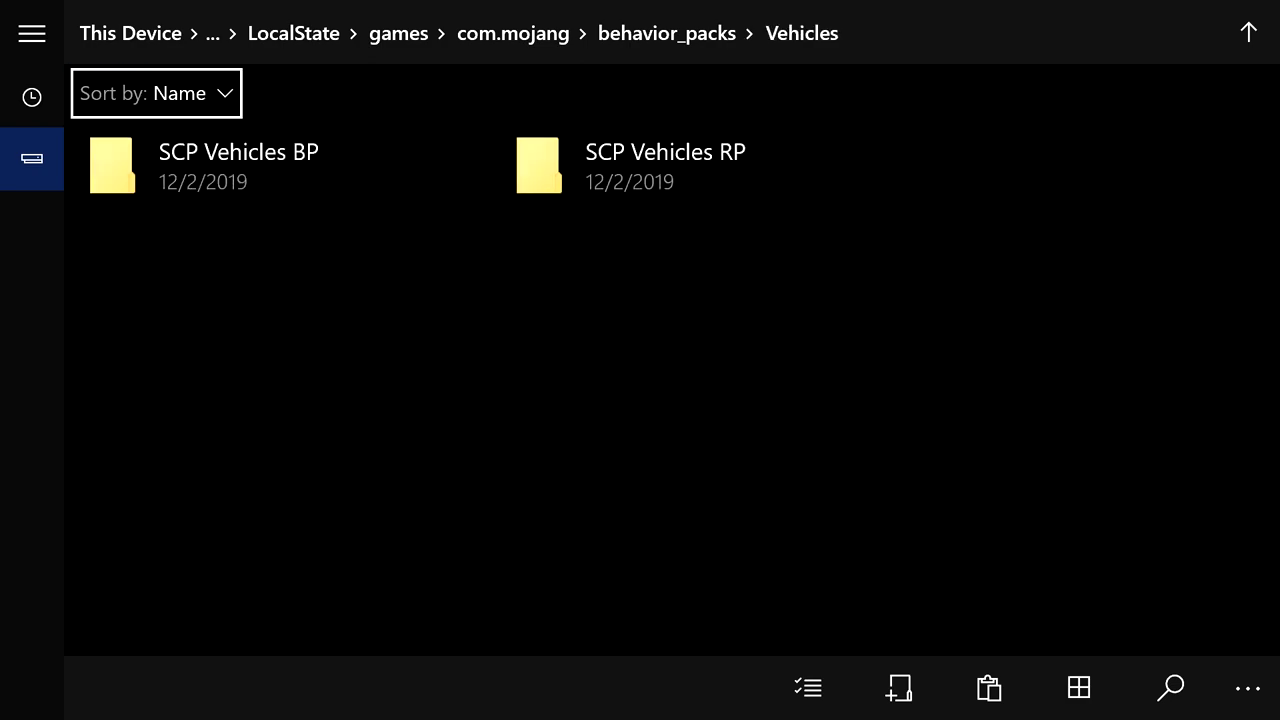
Copy the SCP Vehicles BP folder from the Vehicles folder
key(Down)
key(Right)
key(Left)
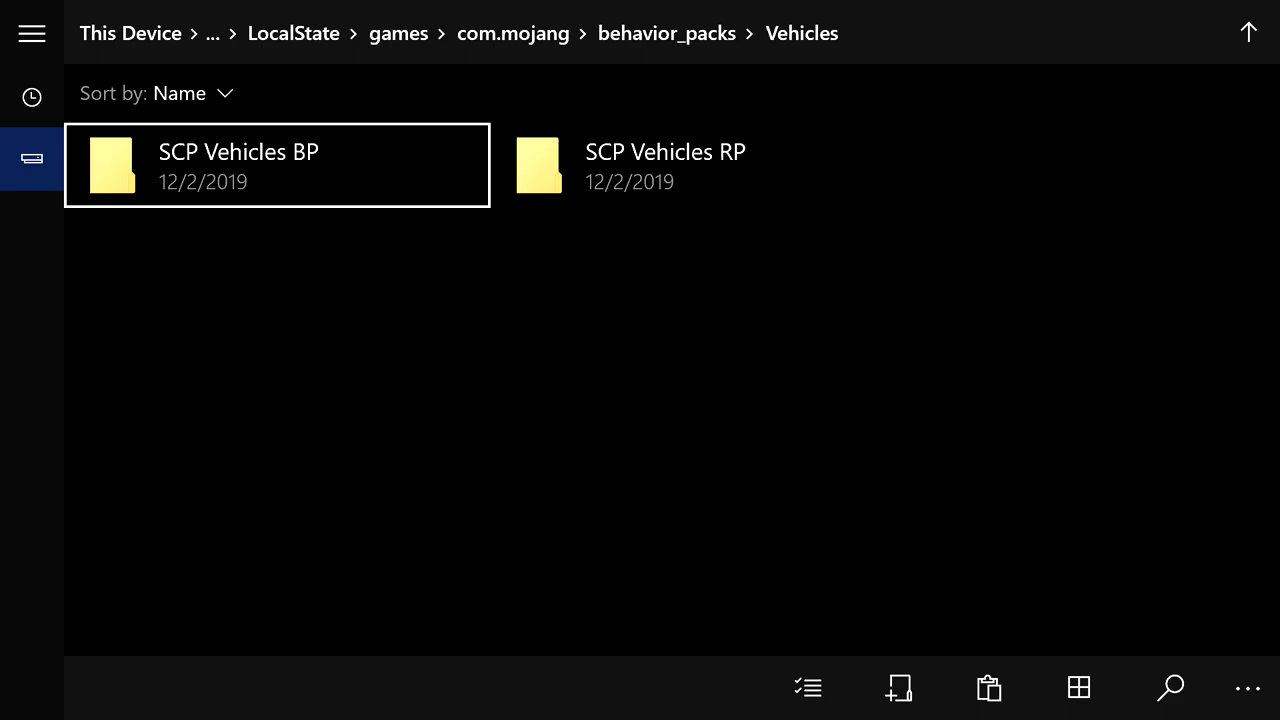
key(shift+F10)
key(Down)
key(Down)
key(Return)
Go back up to behavior_packs and paste the SCP Vehicles BP folder there
key(Up)
key(BackSpace)
key(Down)
key(Down)
key(Down)
key(Down)
key(Down)
key(Right)
key(Right)
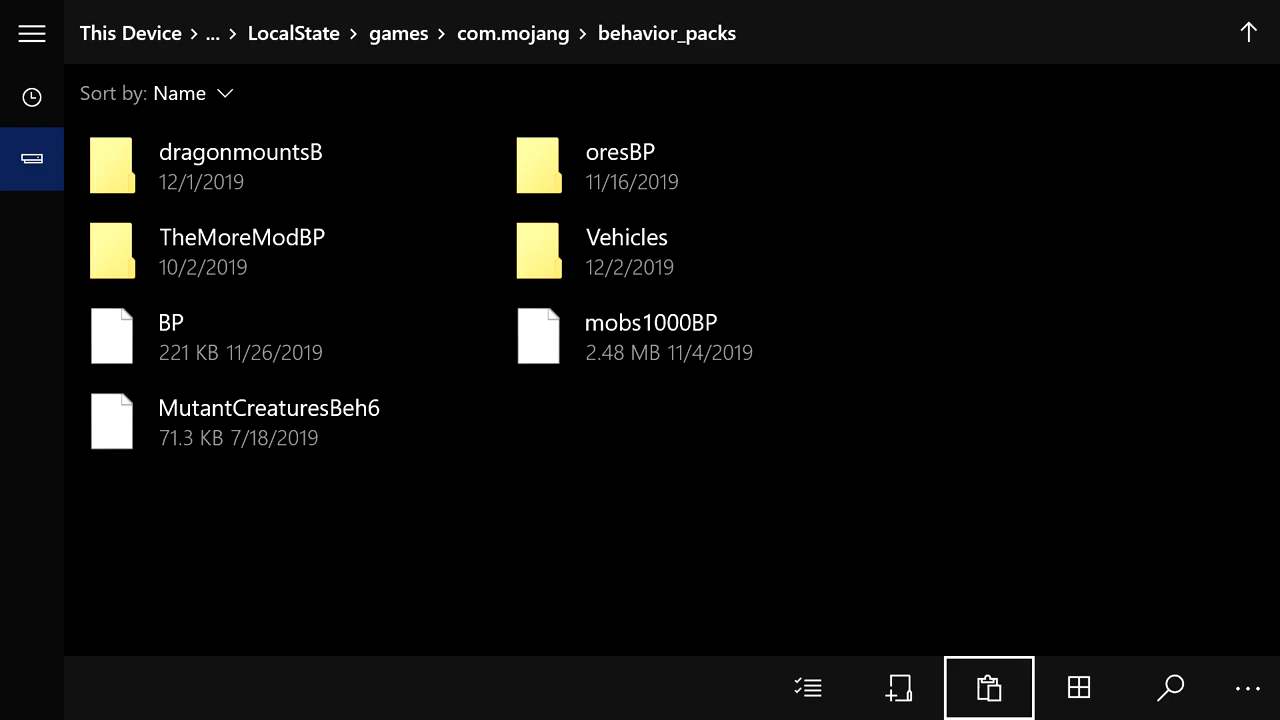
key(Return)
Reopen the Vehicles folder inside behavior_packs to reach the resource pack
key(Up)
key(Up)
key(Left)
key(Up)
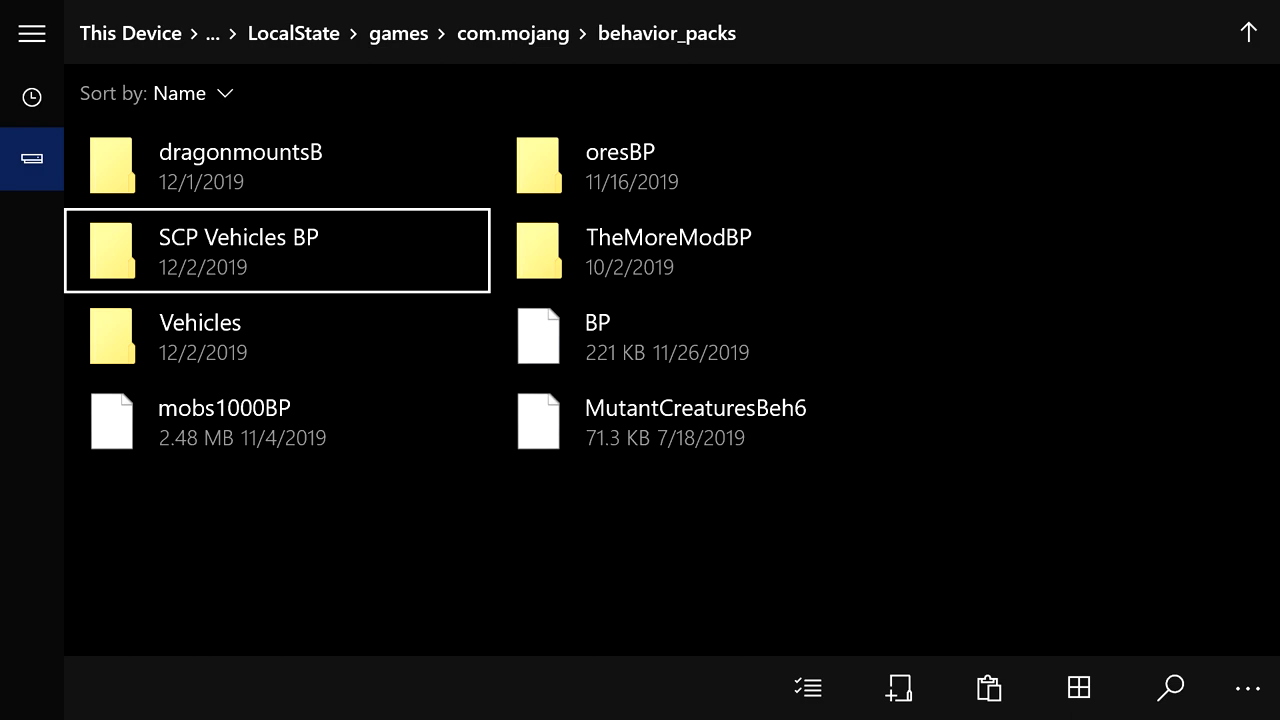
key(Right)
key(Down)
key(Up)
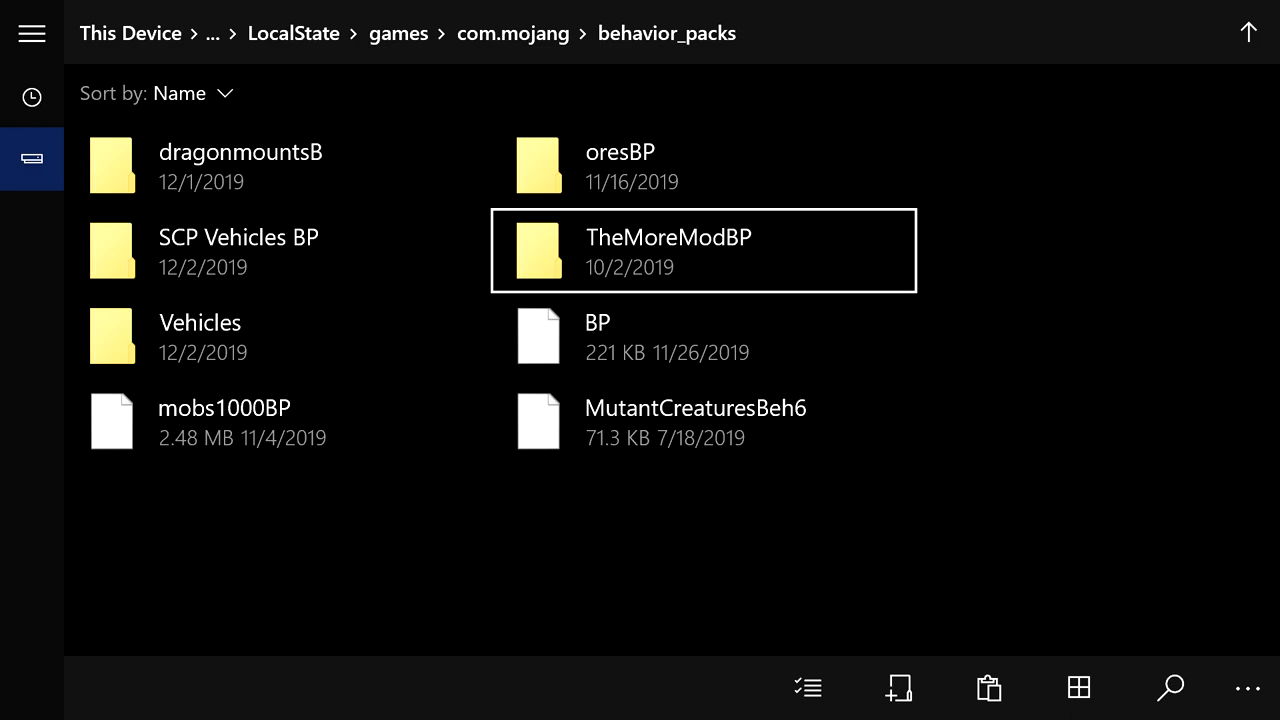
key(Left)
key(Down)
key(Return)
Copy the SCP Vehicles RP folder from the Vehicles folder
key(Down)
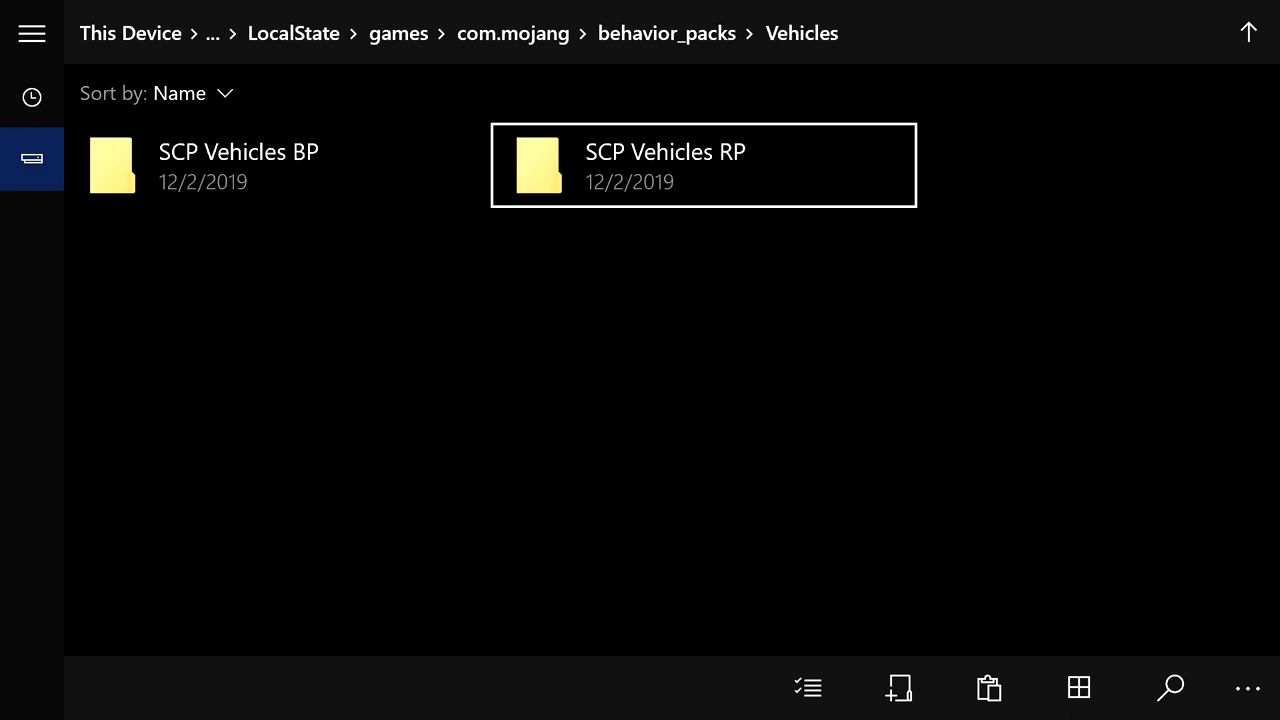
key(Menu)
key(Down)
key(Down)
key(Return)
Go back up from the Vehicles folder to com.mojang
key(Up)
key(Up)
key(Right)
key(Right)
key(Right)
key(Right)
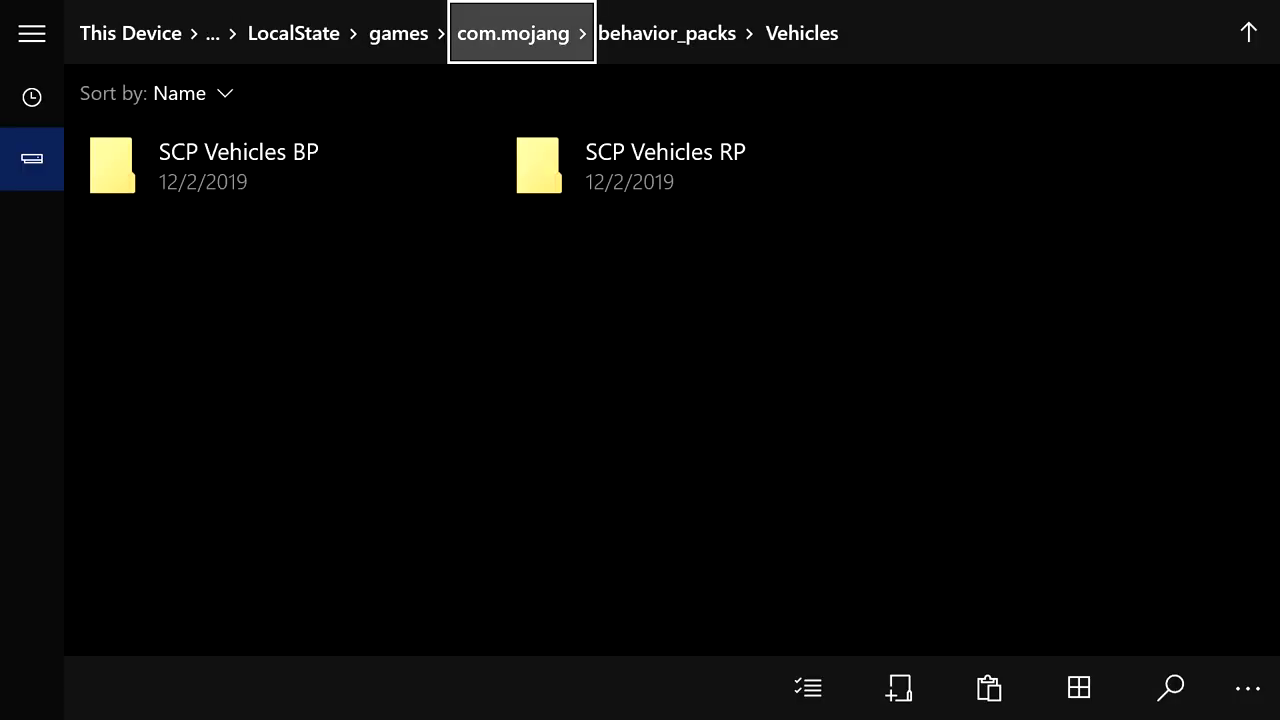
key(Return)
Open the resource_packs folder in com.mojang
key(Down)
key(Up)
key(Down)
key(Left)
key(Left)
key(Up)
key(Up)
key(Up)
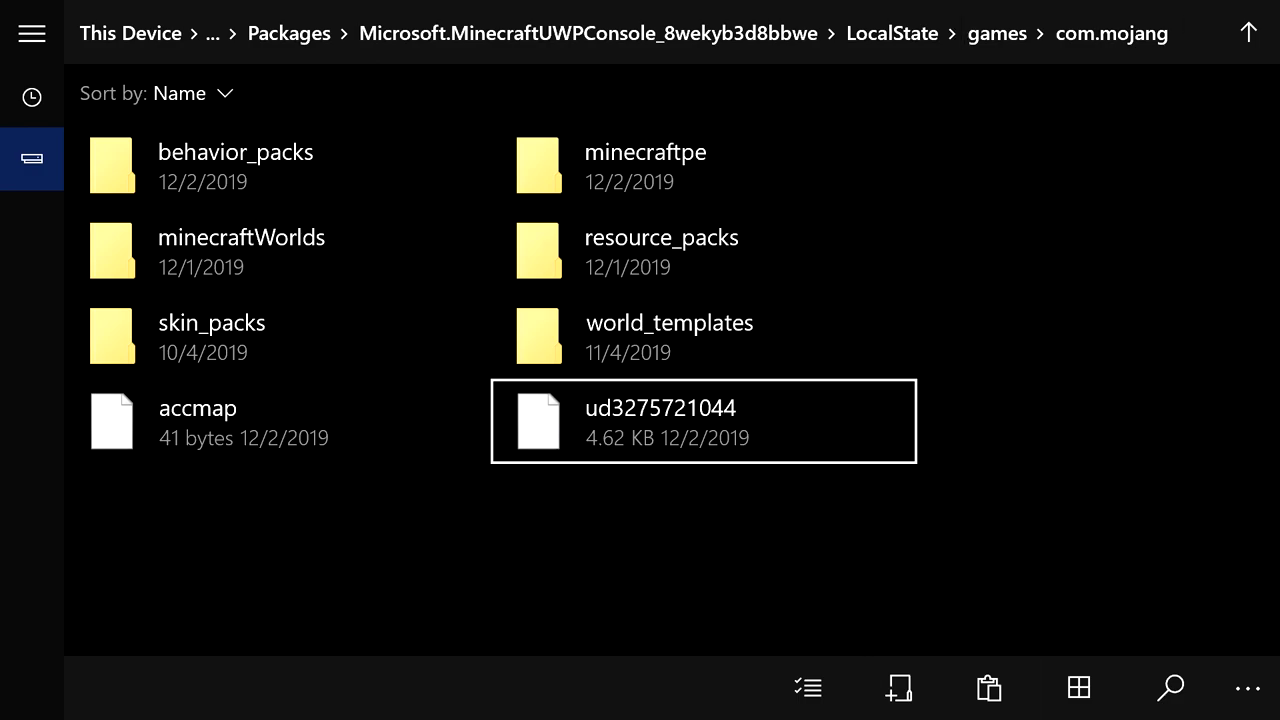
key(Return)
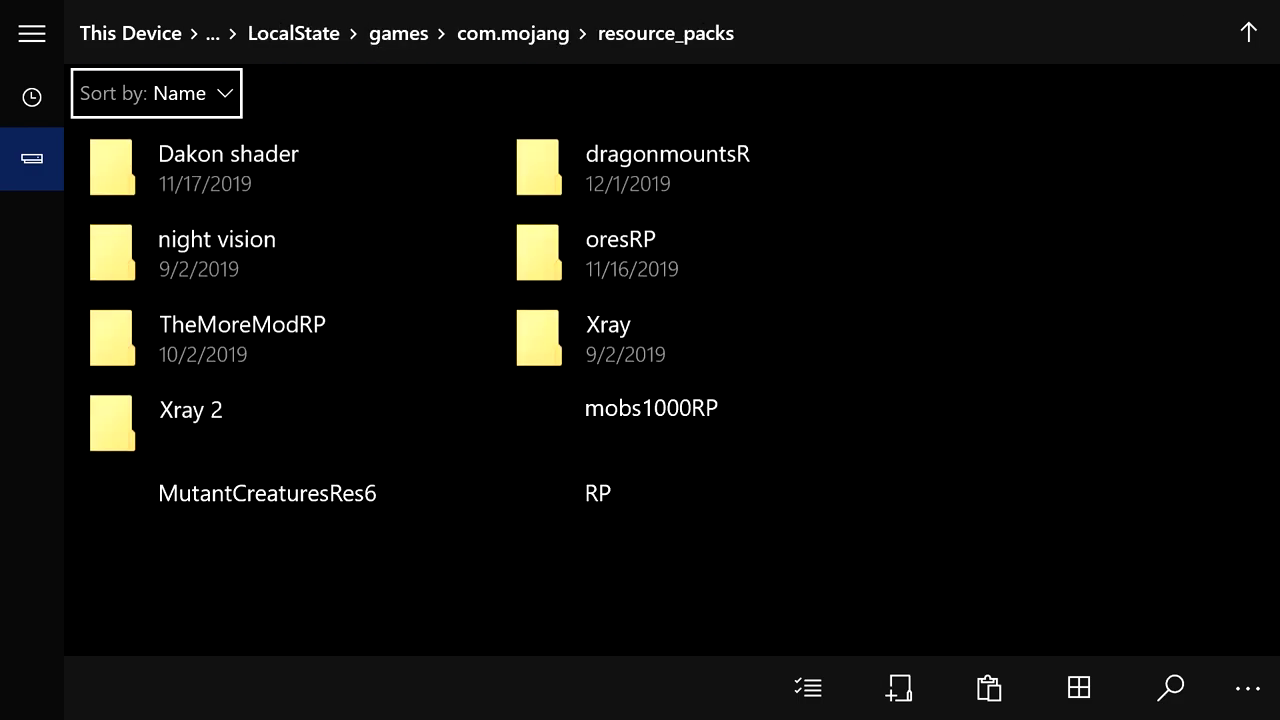
Paste the SCP Vehicles RP folder into resource_packs
key(Down)
key(Down)
key(Down)
key(Down)
key(Down)
key(Down)
key(Right)
key(Right)
key(Return)
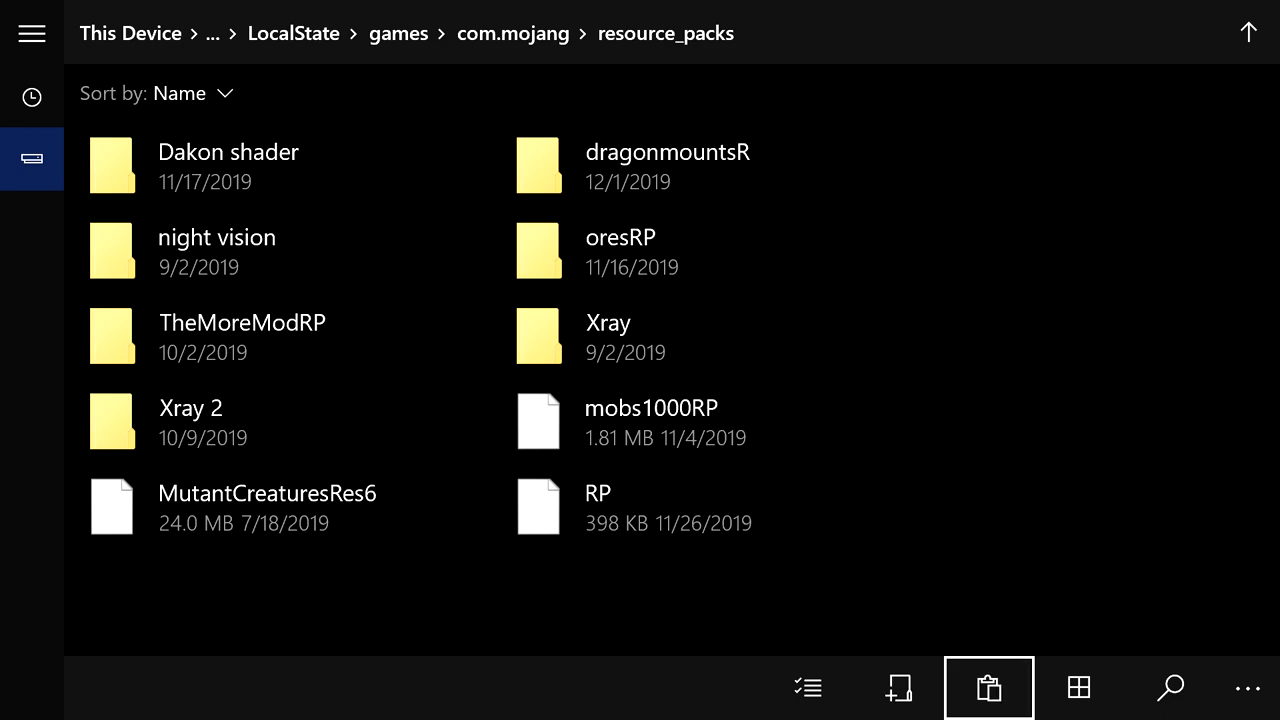
Go back up from resource_packs to the com.mojang folder
key(Up)
key(Up)
key(Up)
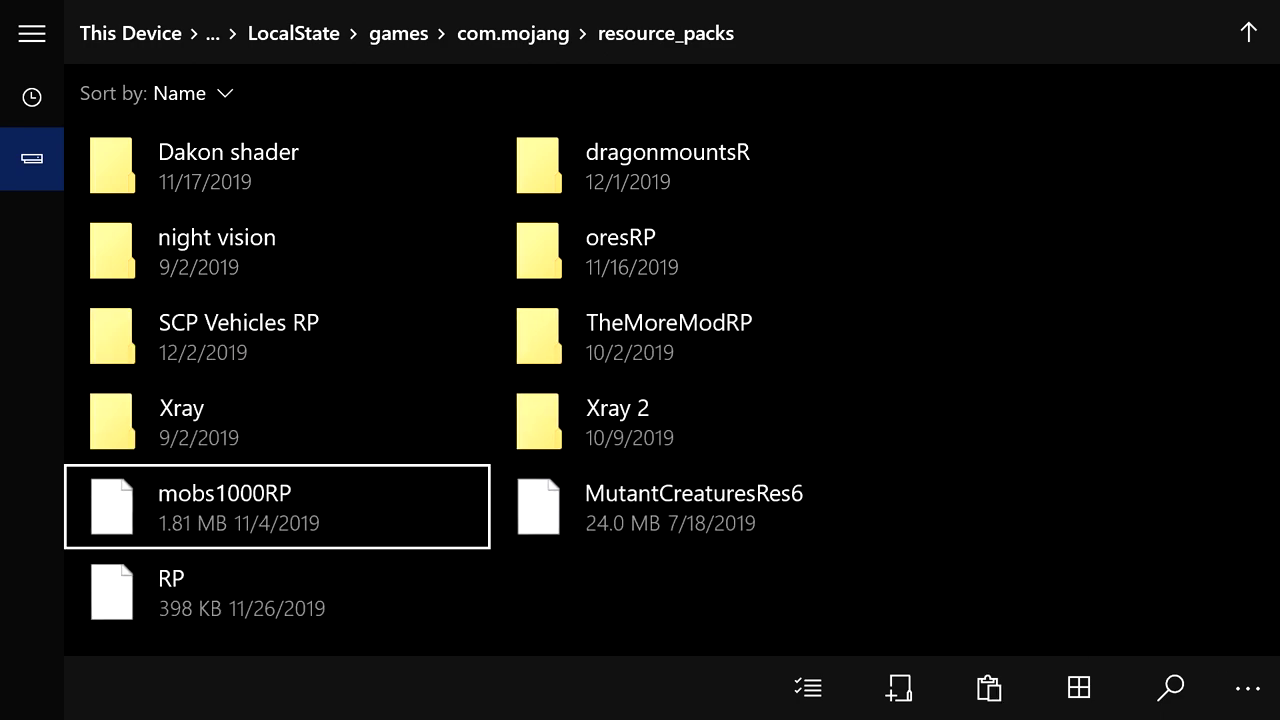
key(Up)
key(Up)
key(Up)
key(Up)
key(Right)
key(Return)
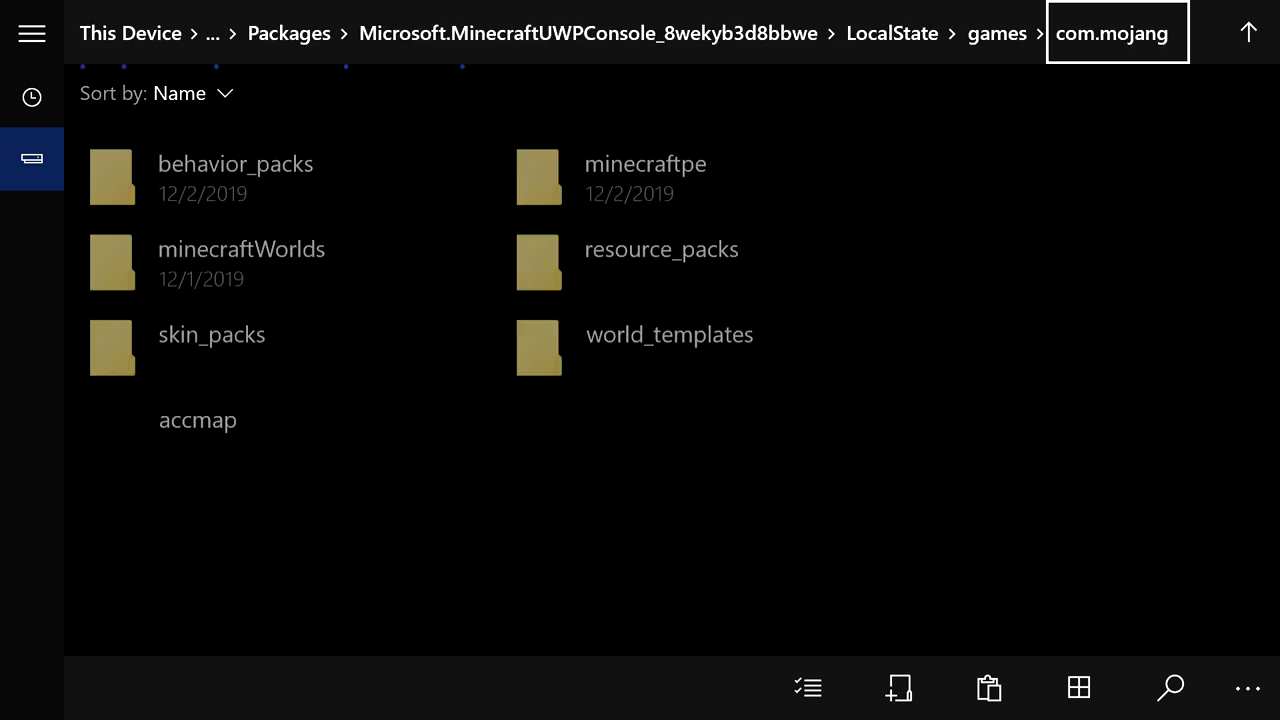
Open behavior_packs and permanently delete the Vehicles folder from it
key(Down)
key(Left)
key(Return)
key(Down)
key(Down)
key(Down)
key(Up)
key(Down)
key(Menu)
key(Down)
key(Up)
key(Return)
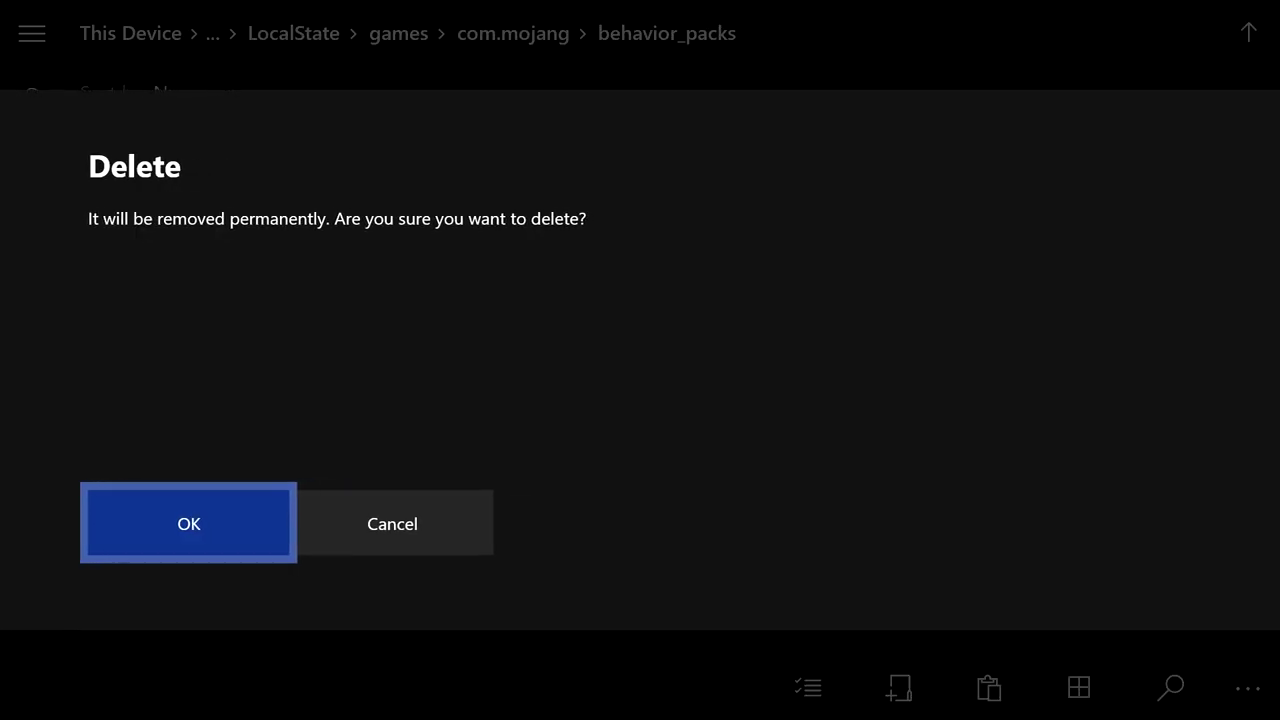
key(Return)
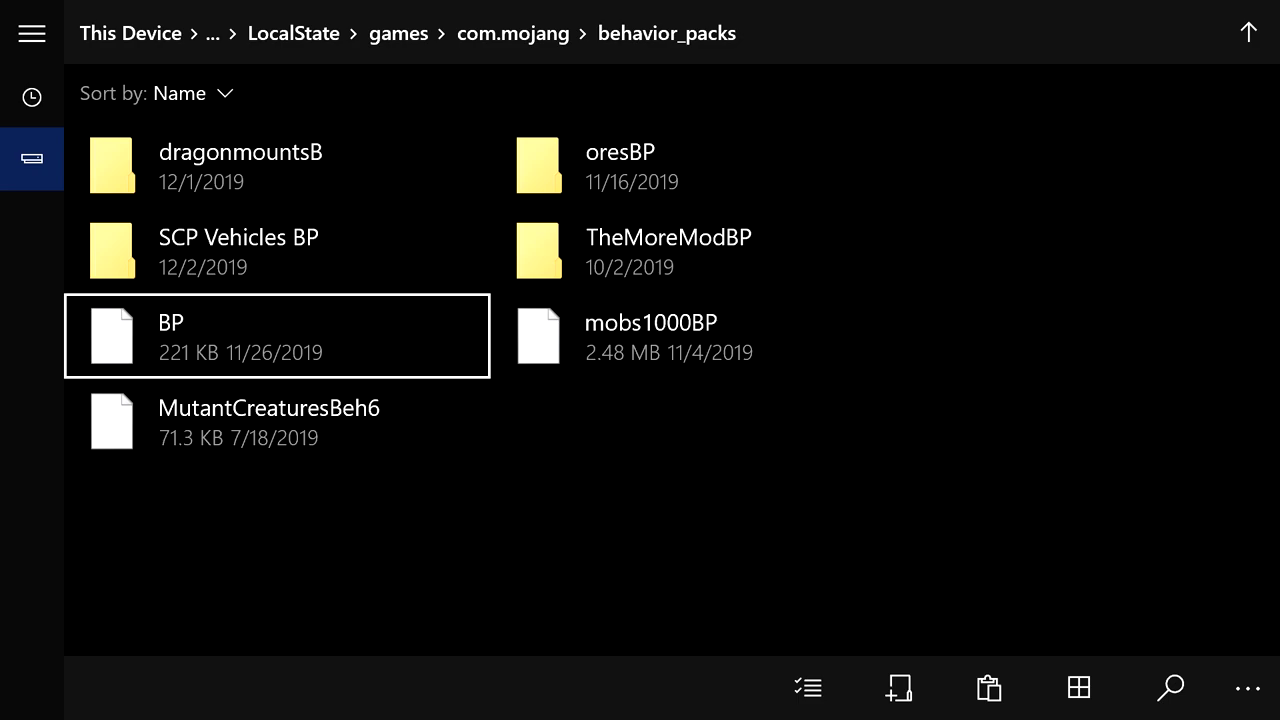
key(Right)
key(Up)
key(Left)
key(Down)
key(Down)
Return to the Xbox home screen and launch Minecraft from the installed games
key(super)
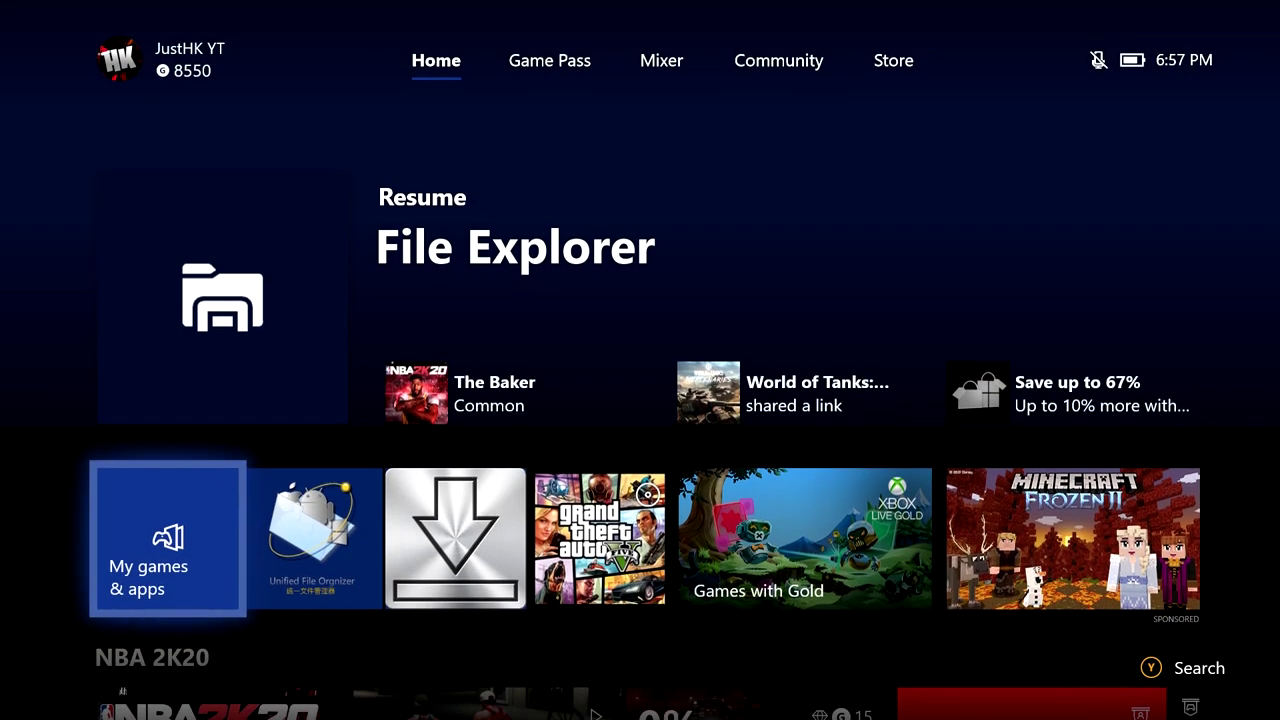
key(Return)
key(Down)
key(Up)
key(Right)
key(Right)
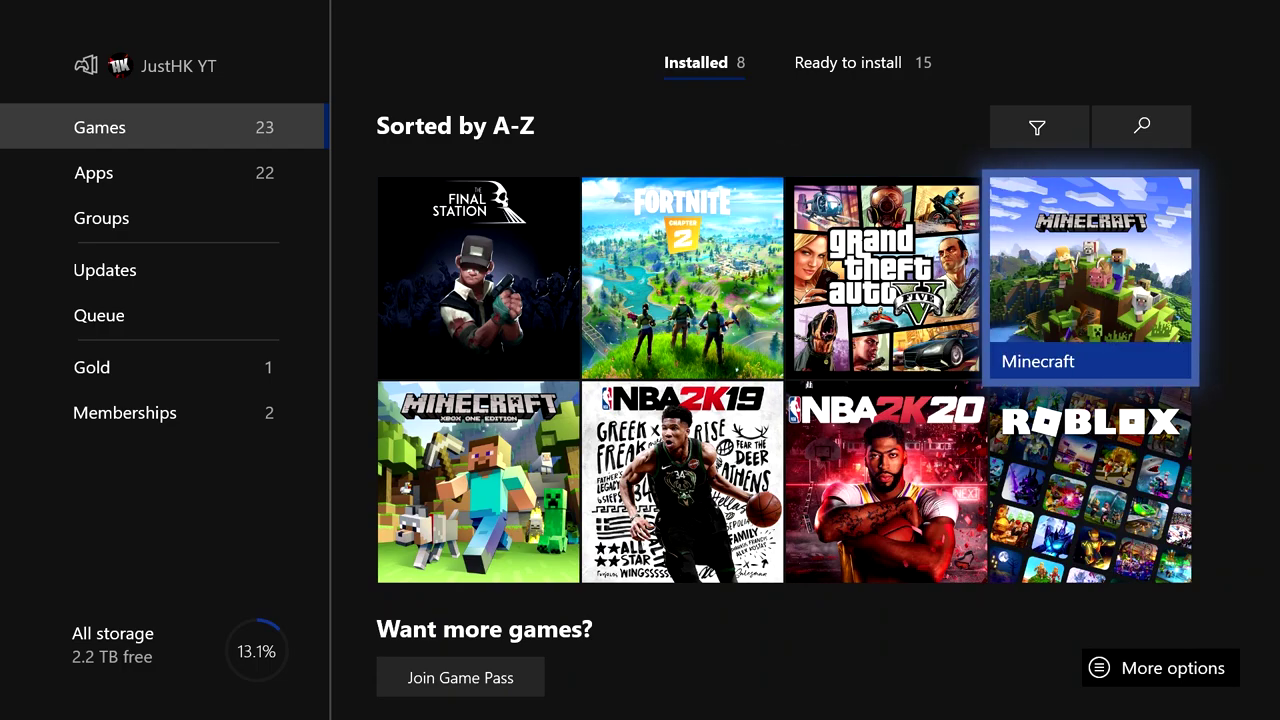
key(Return)
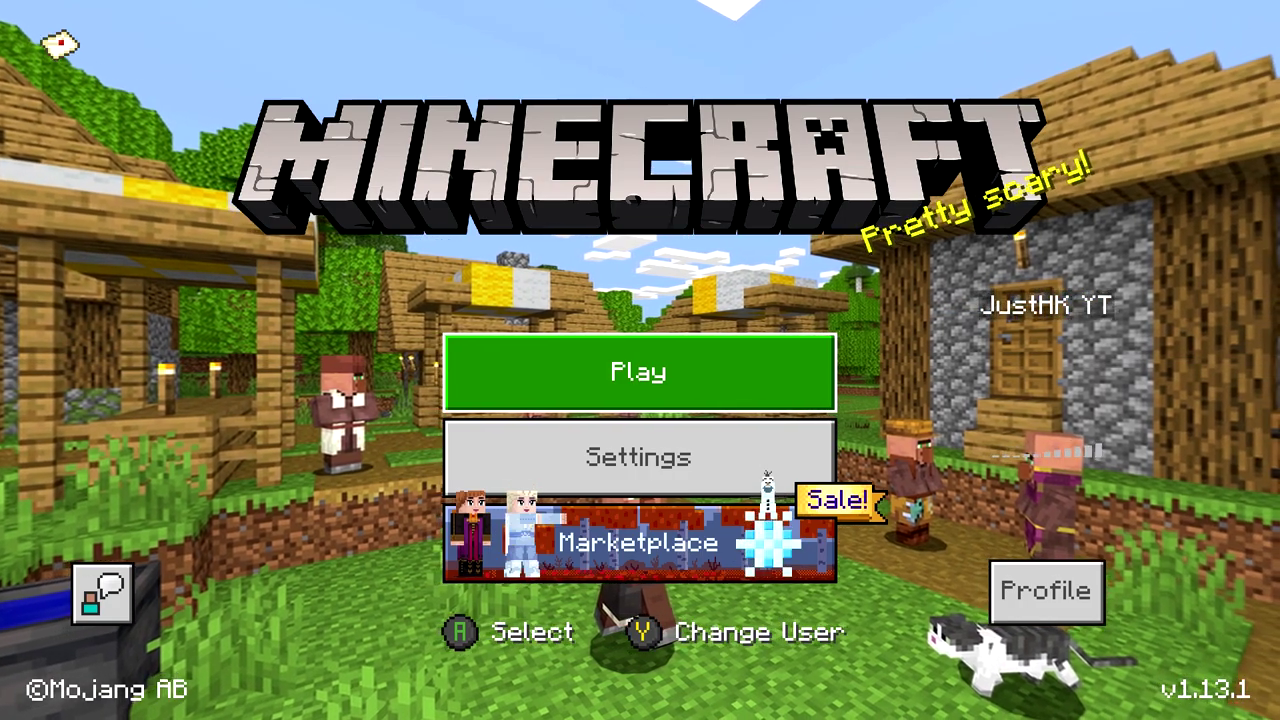
Start creating a new world from Minecraft's play screen and open its game settings
key(Return)
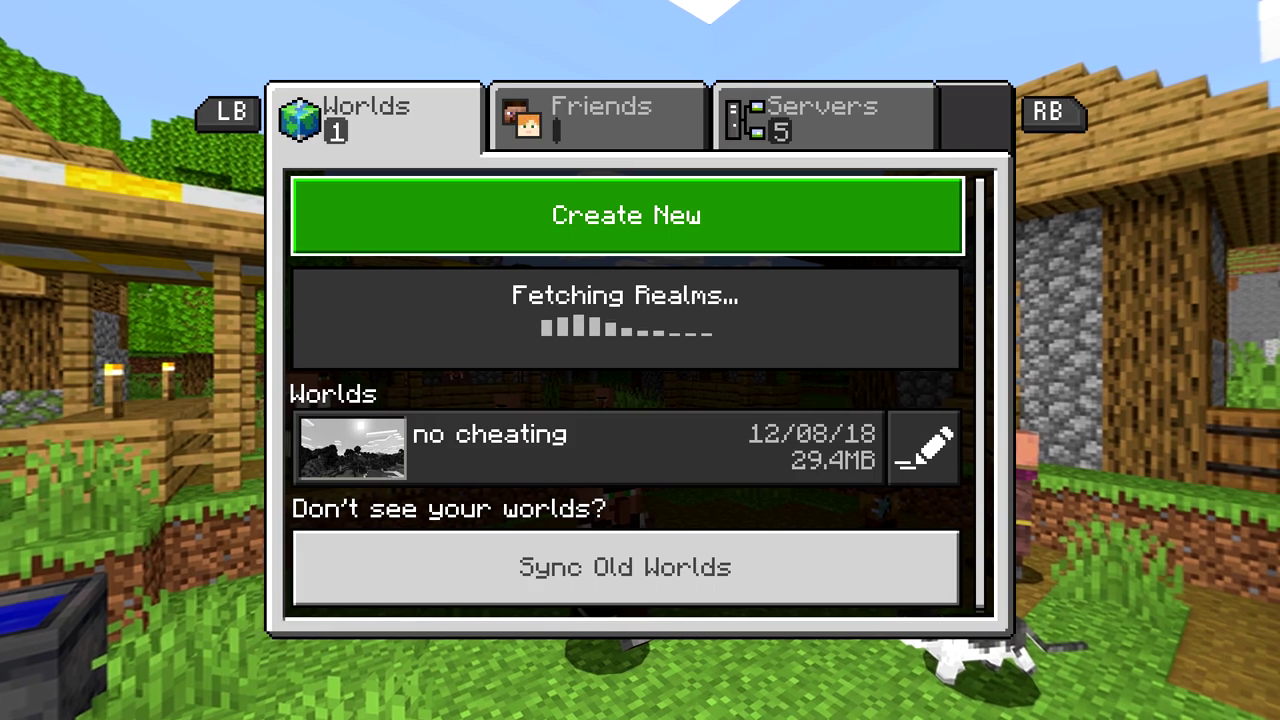
key(Return)
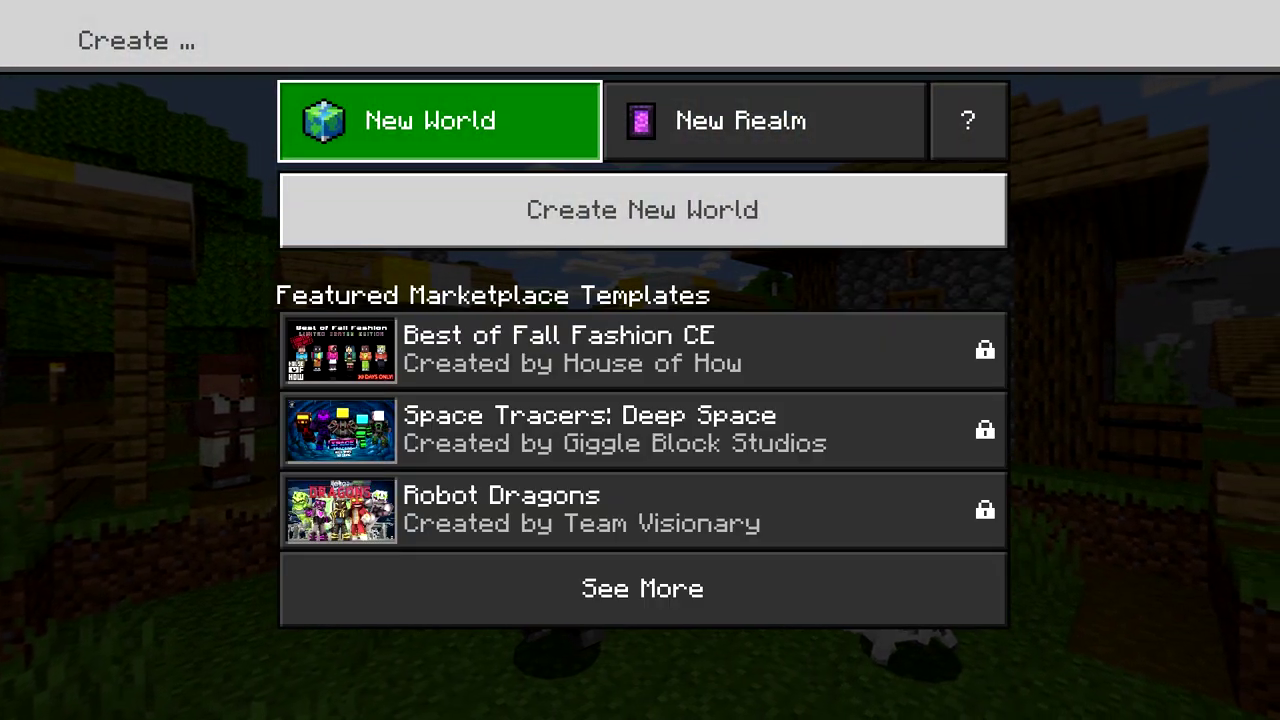
key(Down)
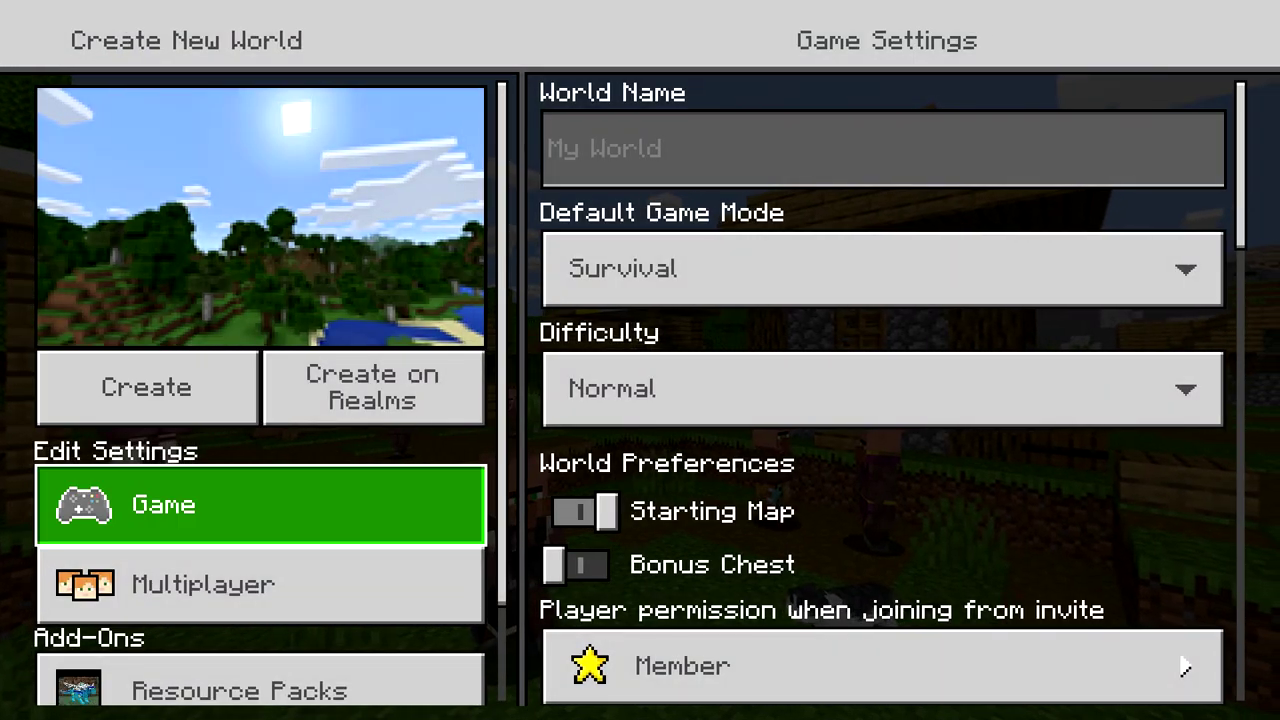
key(Down)
key(Down)
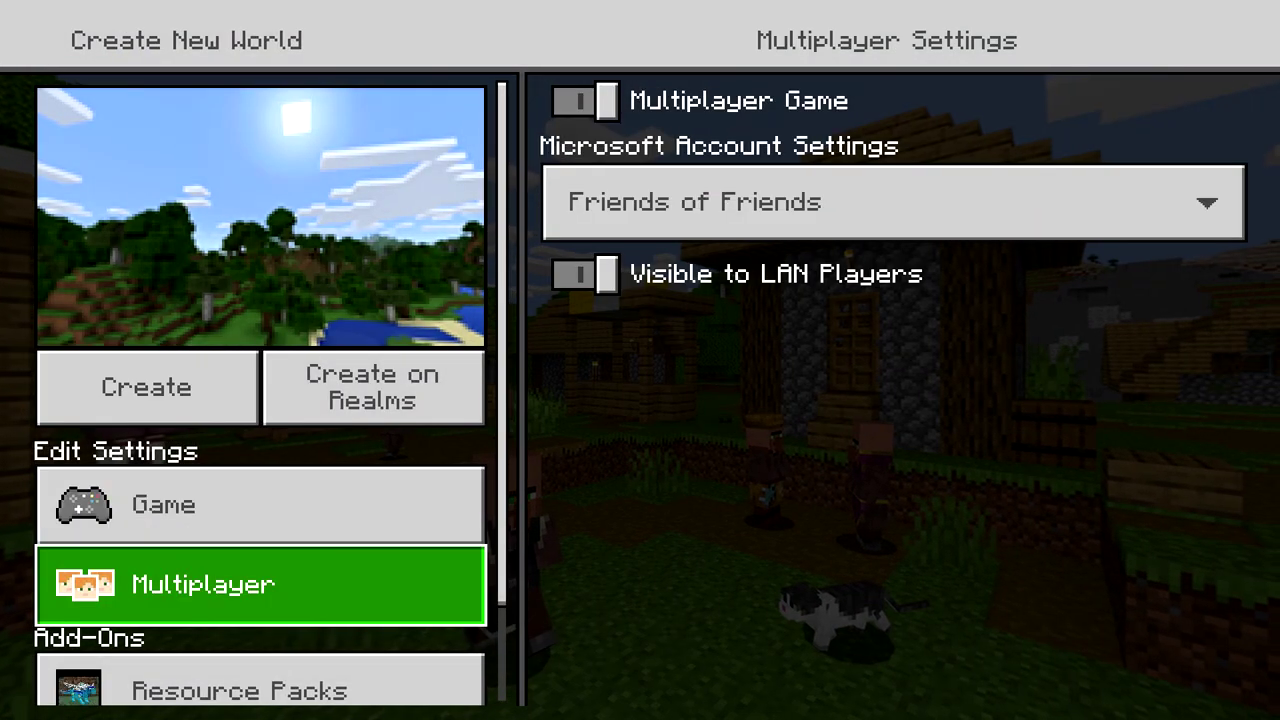
key(Right)
key(Down)
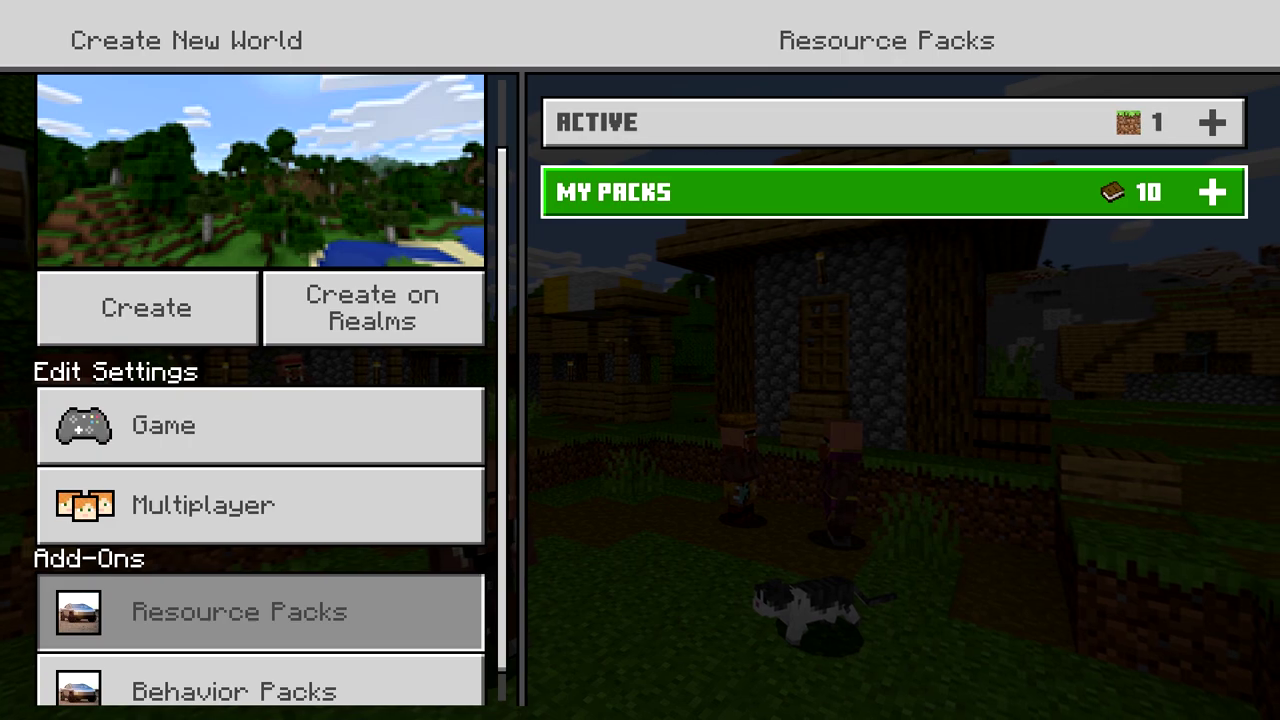
key(Return)
key(Down)
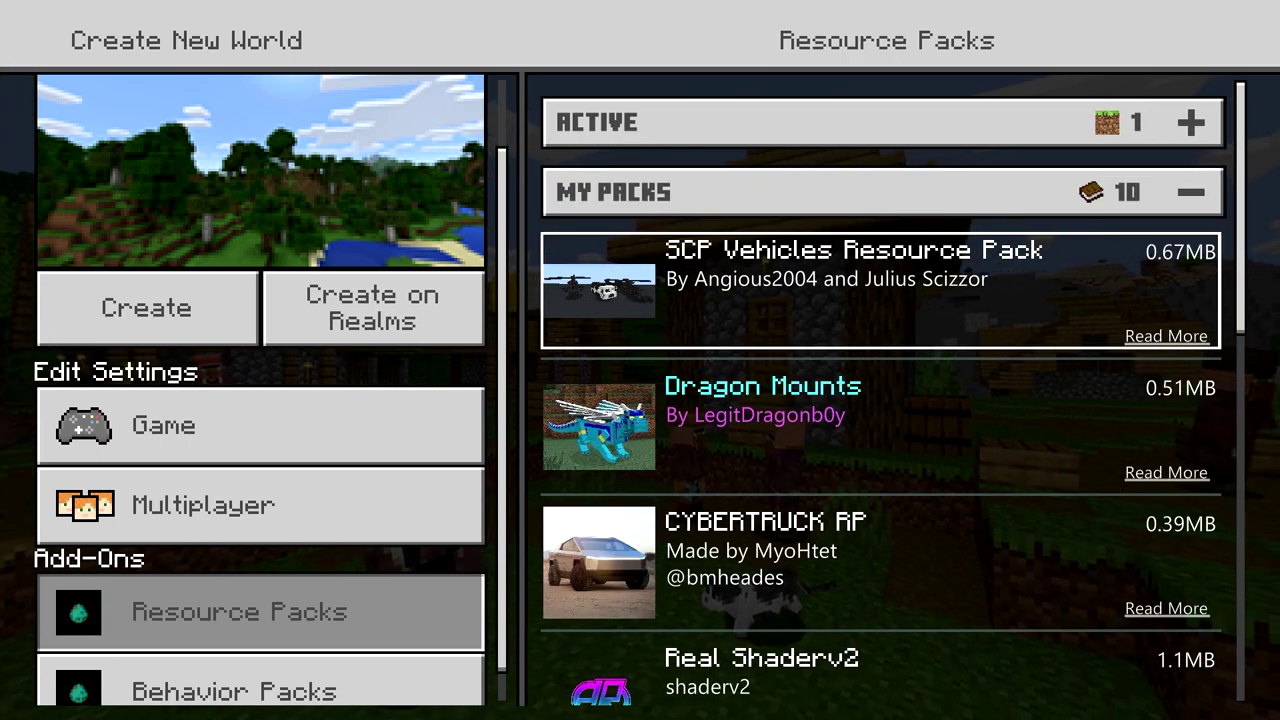
key(Escape)
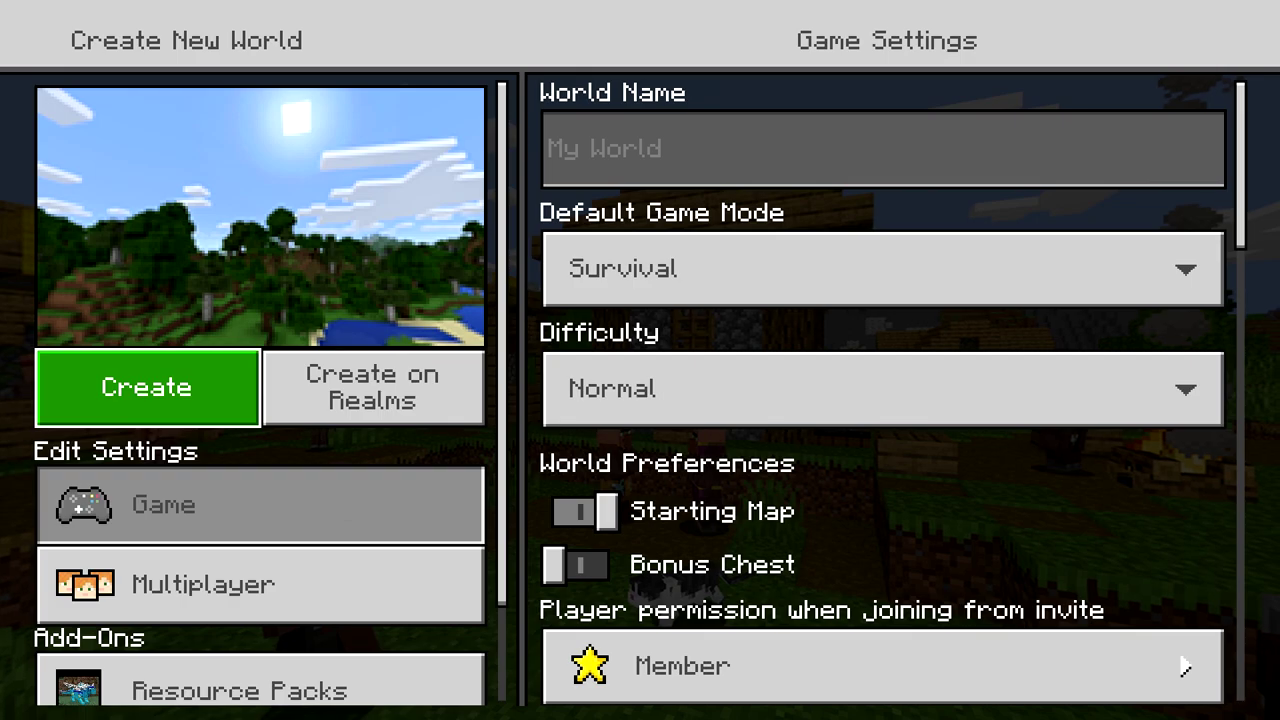
Activate the SCP Vehicles Resource Pack from the available resource packs for the new world
key(Down)
key(Down)
key(Right)
key(Down)
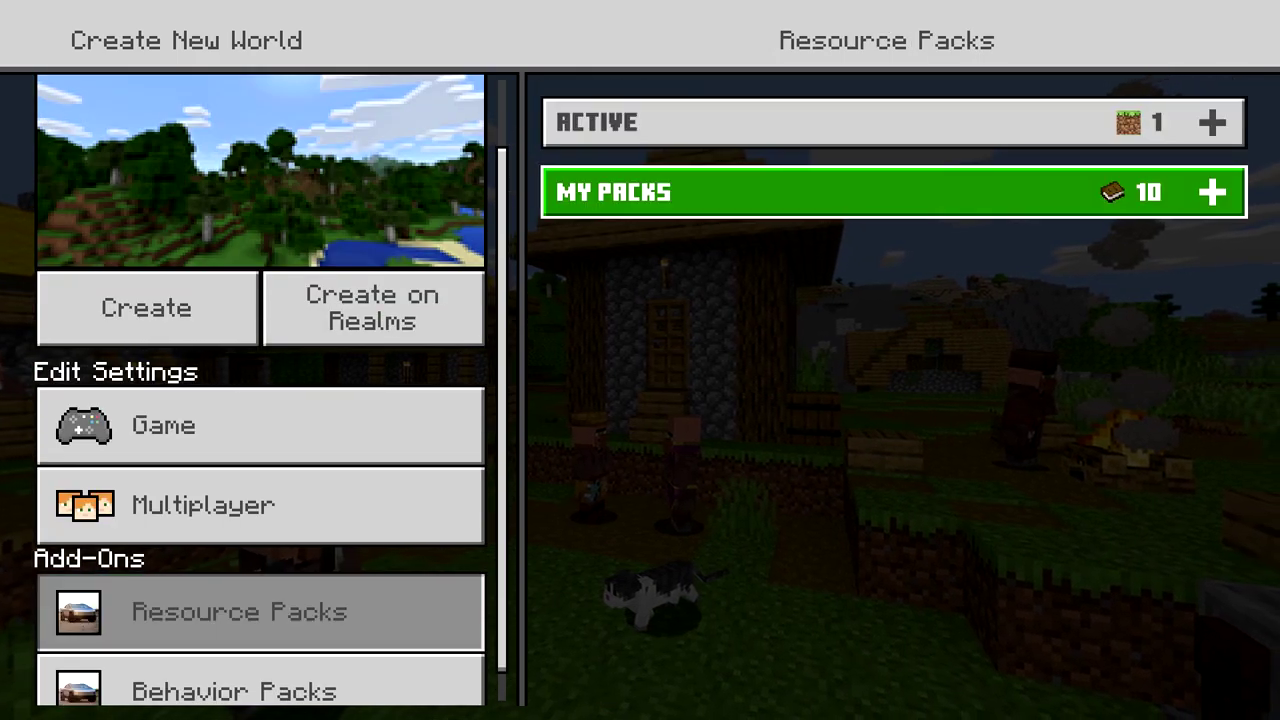
key(Return)
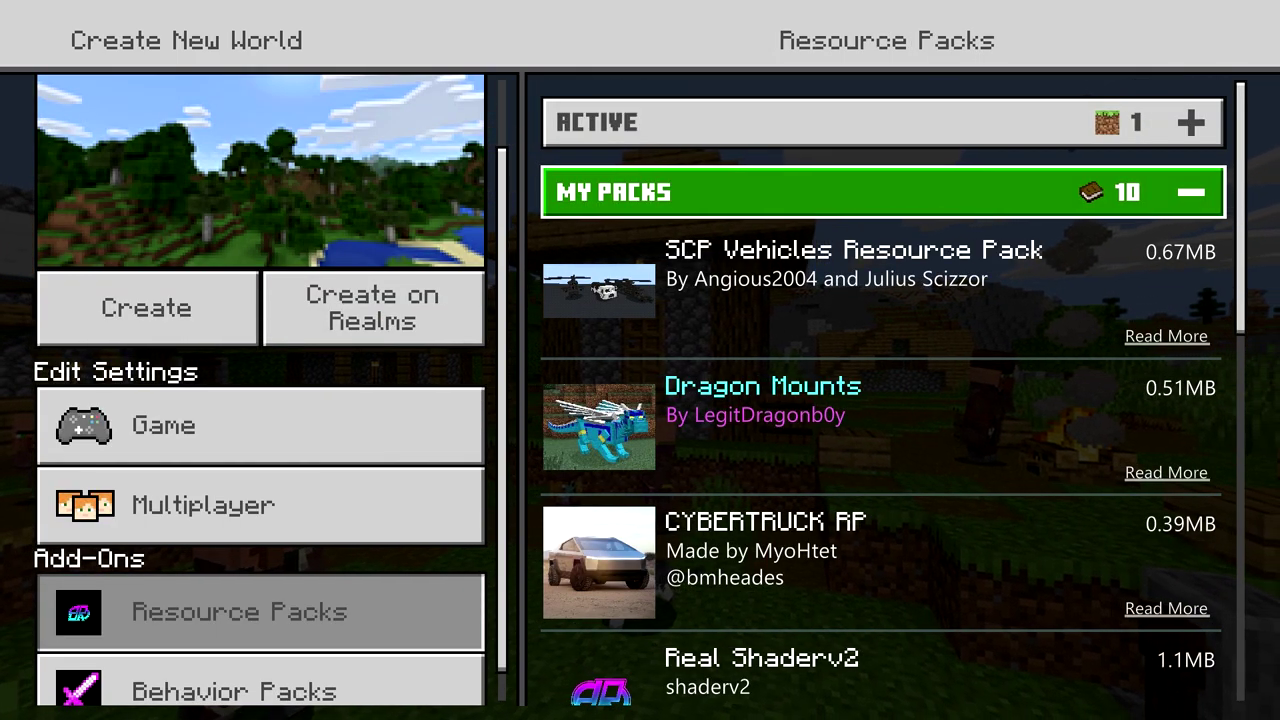
key(Down)
key(Return)
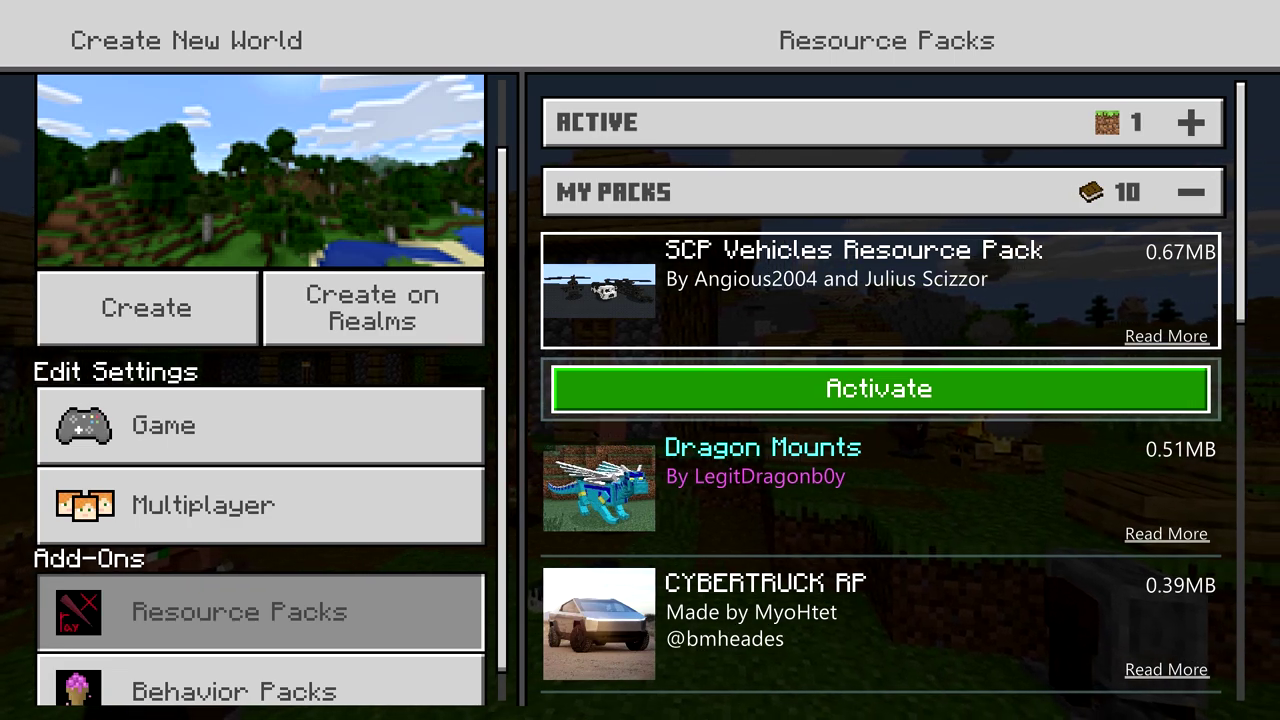
key(Return)
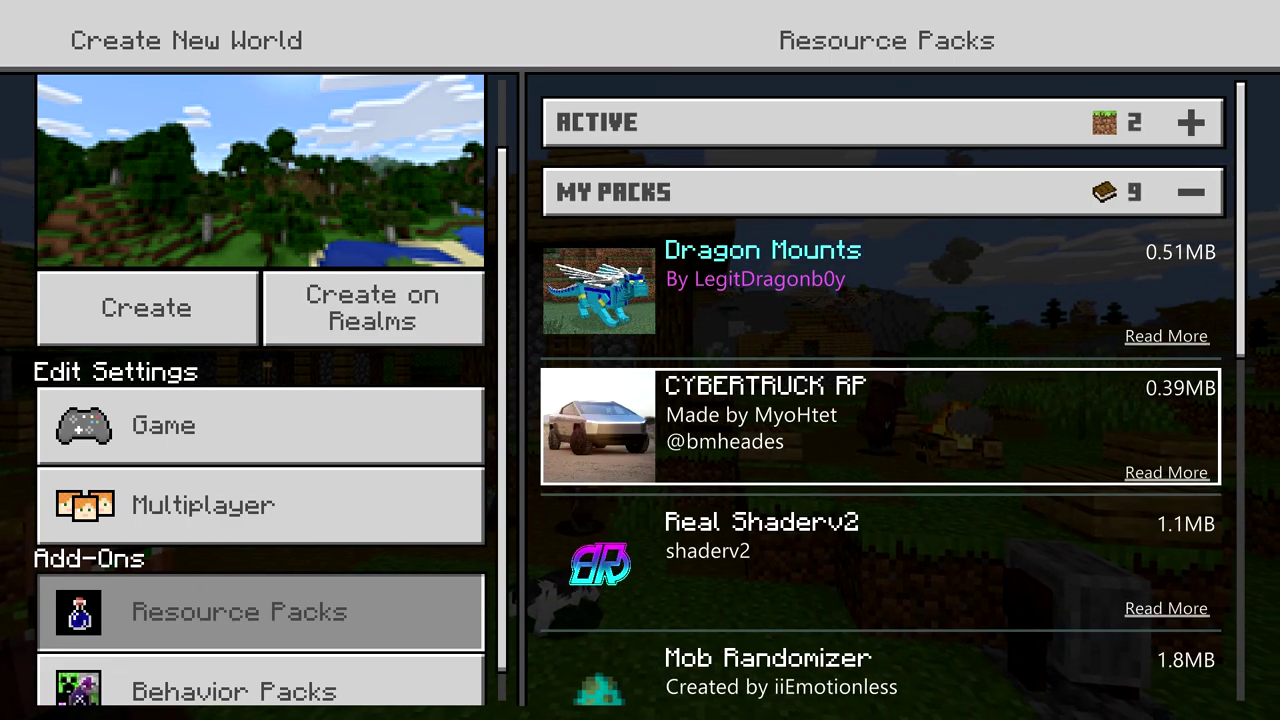
Activate the SCP Vehicles Behavior Pack from the available behavior packs for the new world
key(Left)
key(Down)
key(Right)
key(Down)
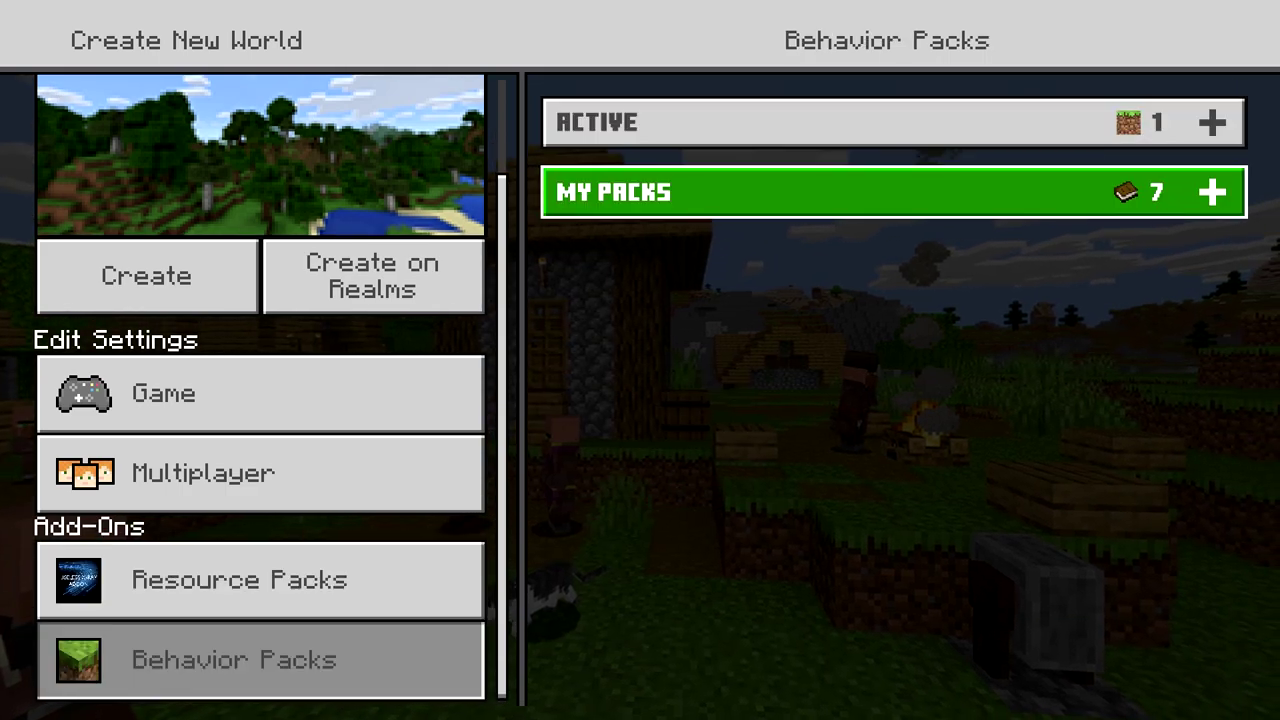
key(Return)
key(Down)
key(Return)
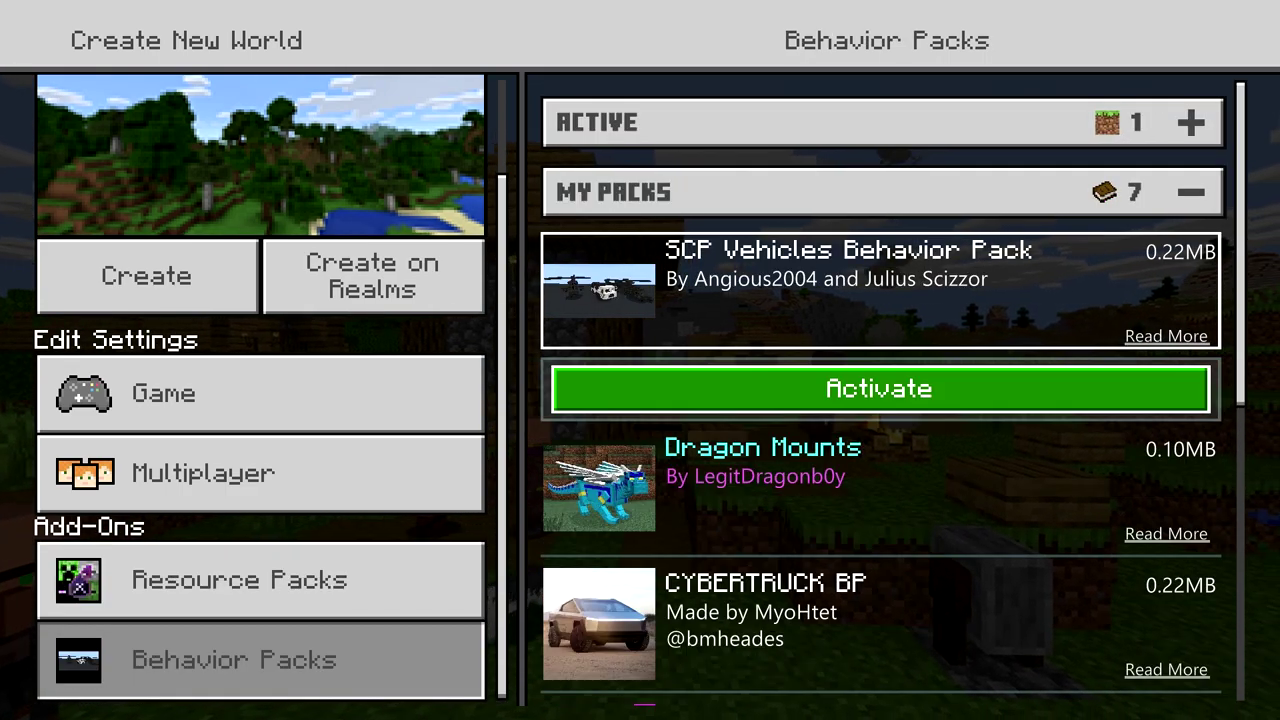
key(Return)
key(Up)
key(Return)
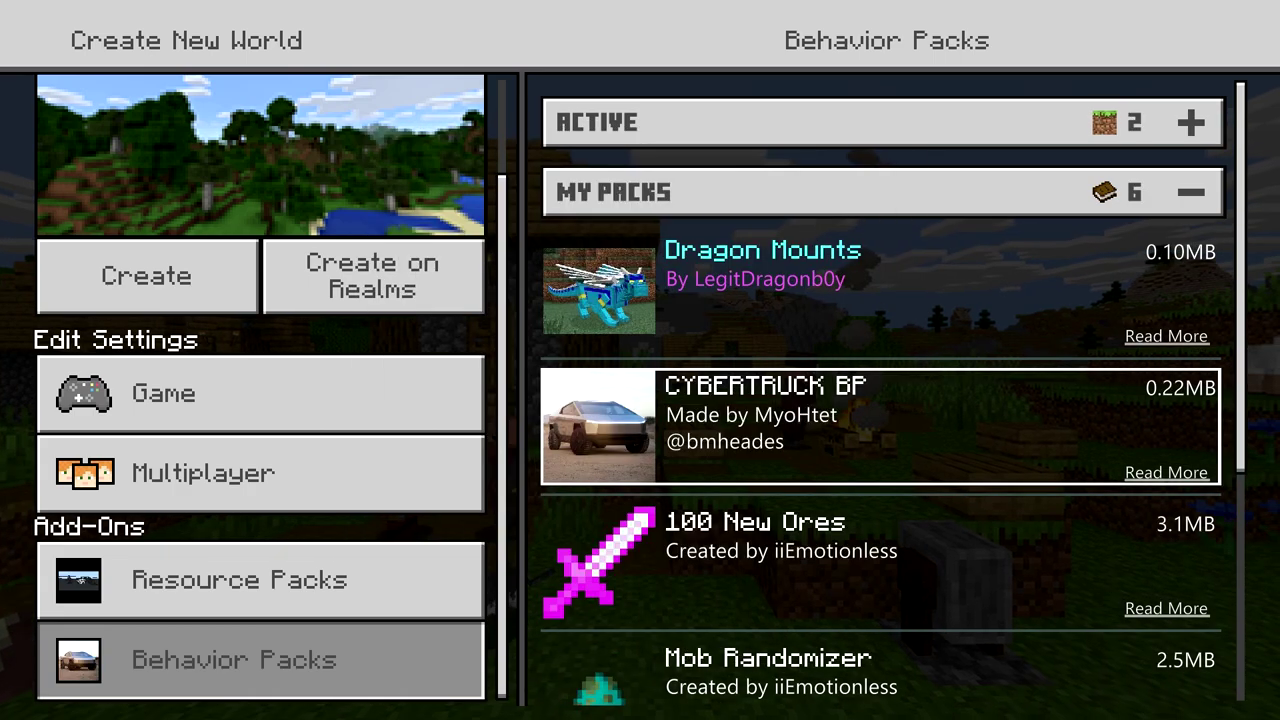
Return to the new world's game settings and go through the world options as far as Immediate Respawn
key(Left)
key(Up)
key(Up)
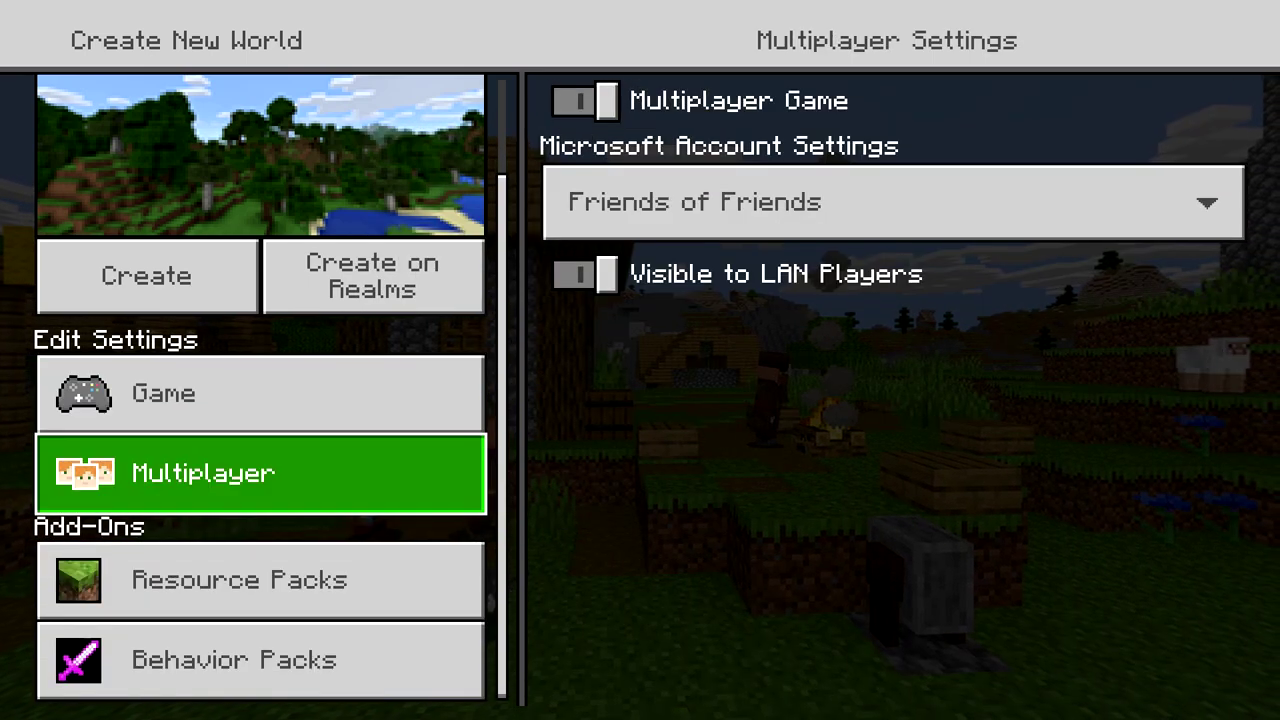
key(Up)
key(Right)
key(Down)
key(Down)
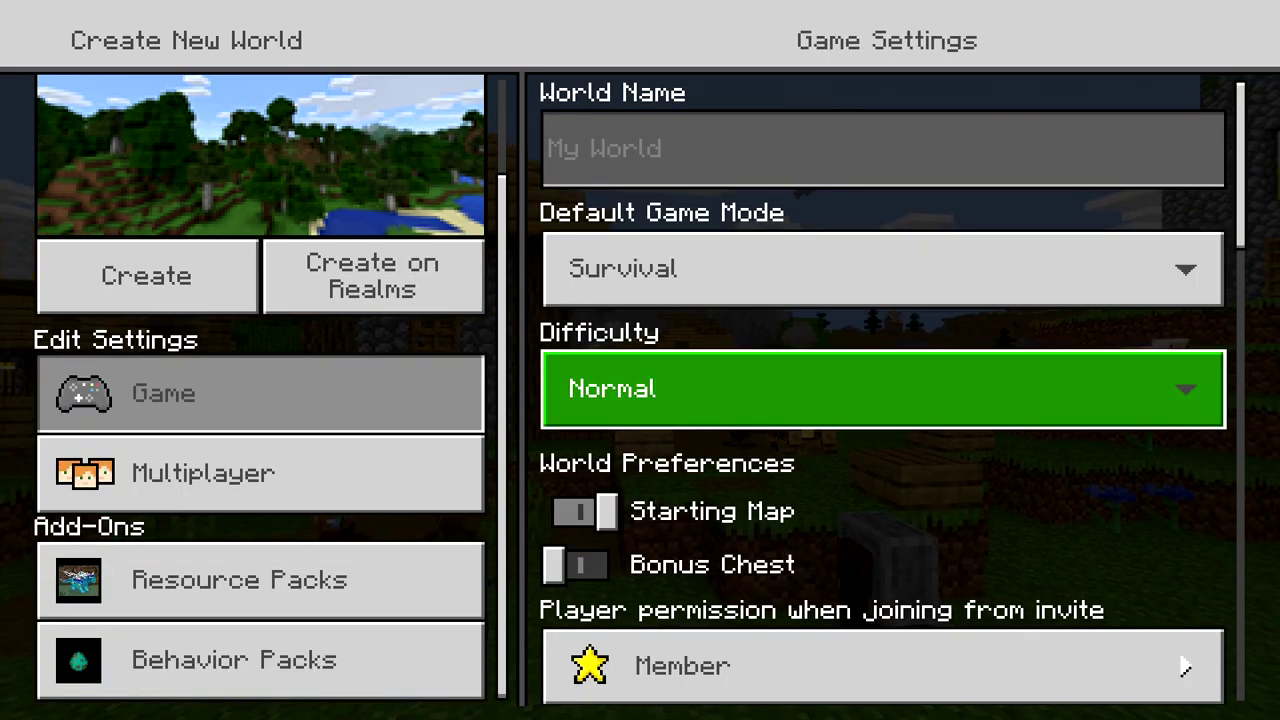
key(Down)
key(Down)
key(Down)
key(Down)
key(Down)
key(Down)
key(Down)
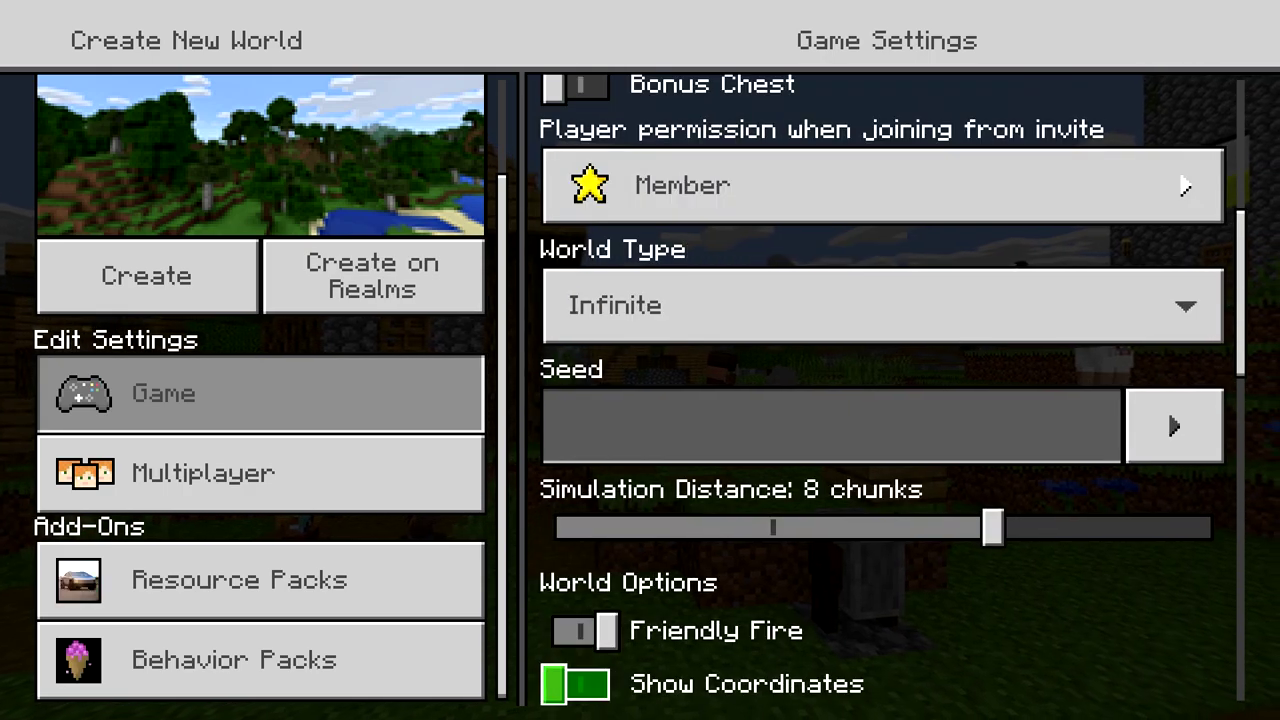
key(Down)
key(Down)
key(Down)
key(Down)
key(Down)
key(Down)
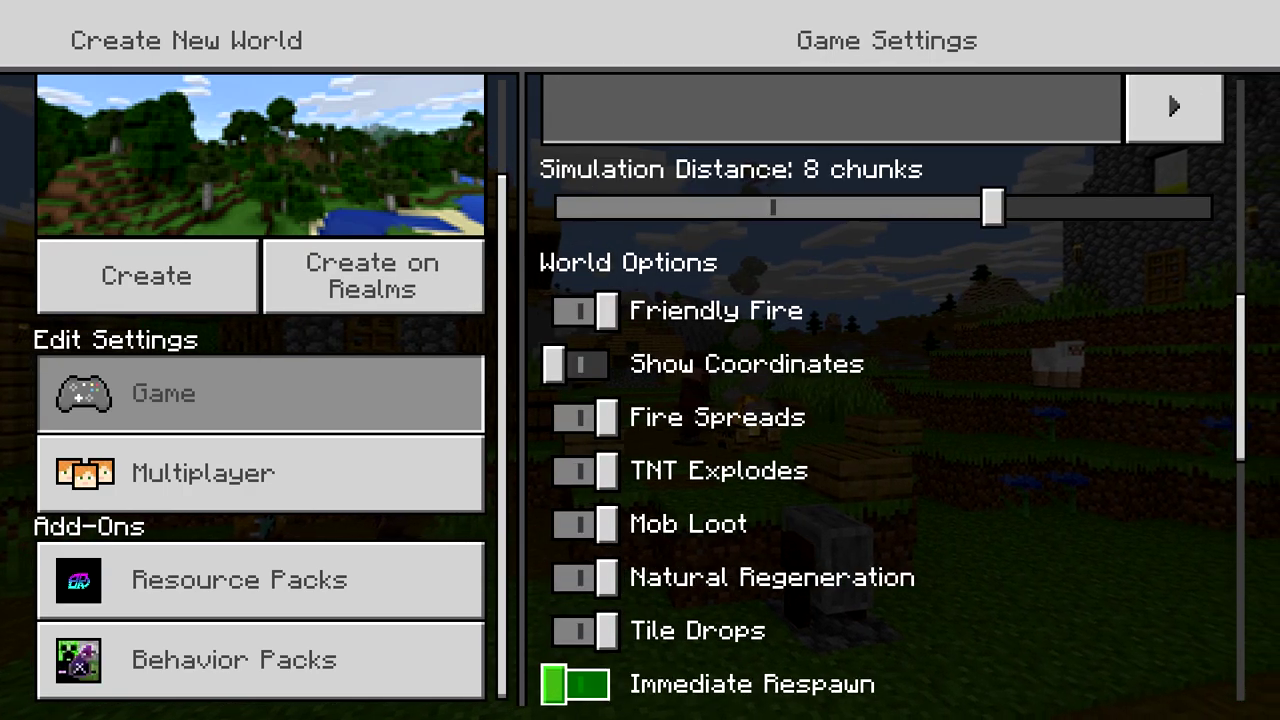